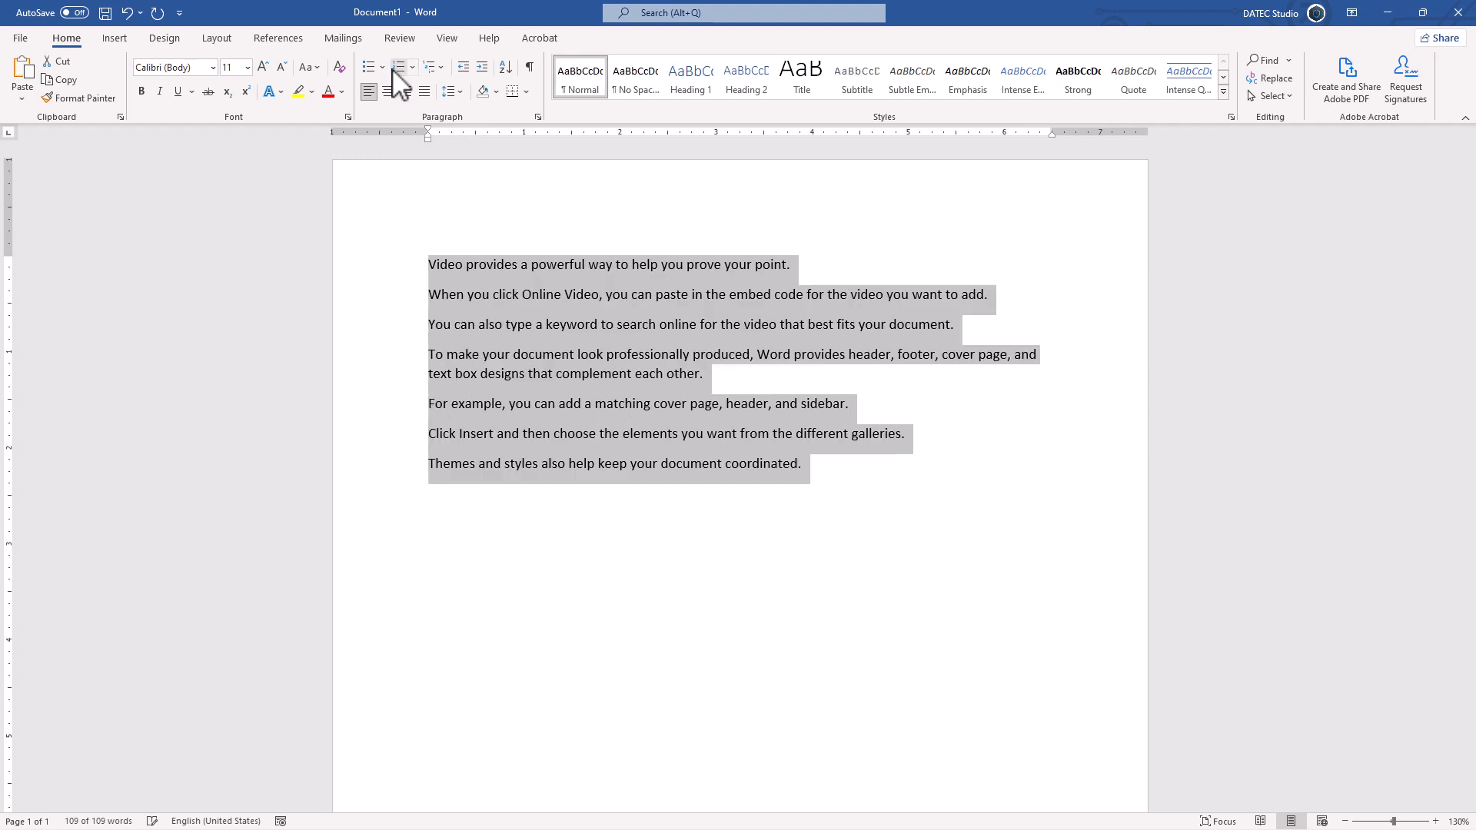
Step: Number the selected paragraphs with the 1. 2. 3. format and add the items "sdsdsd" and "sdfdsf" at the end
left_click(414, 68)
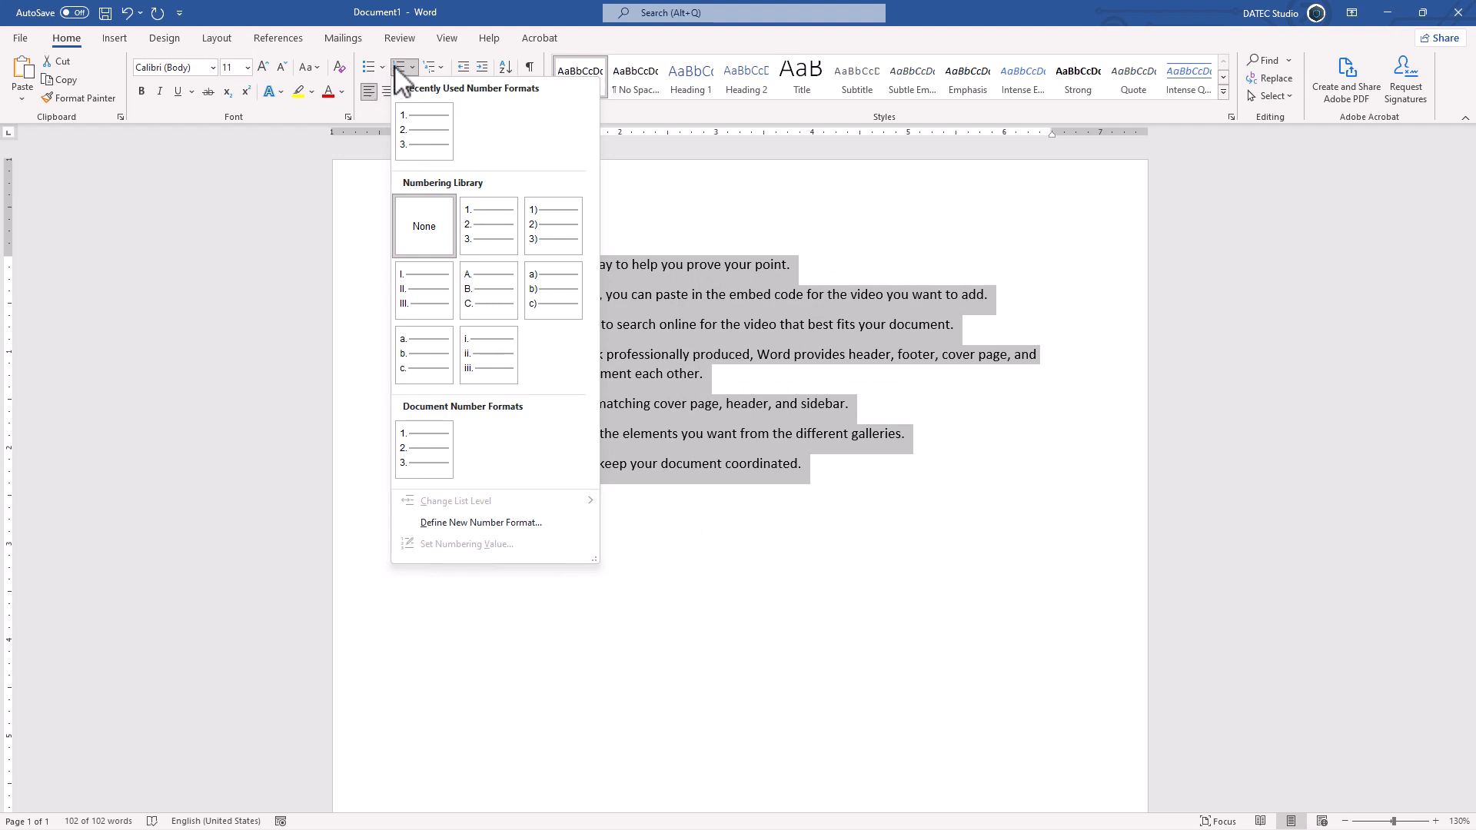
left_click(500, 254)
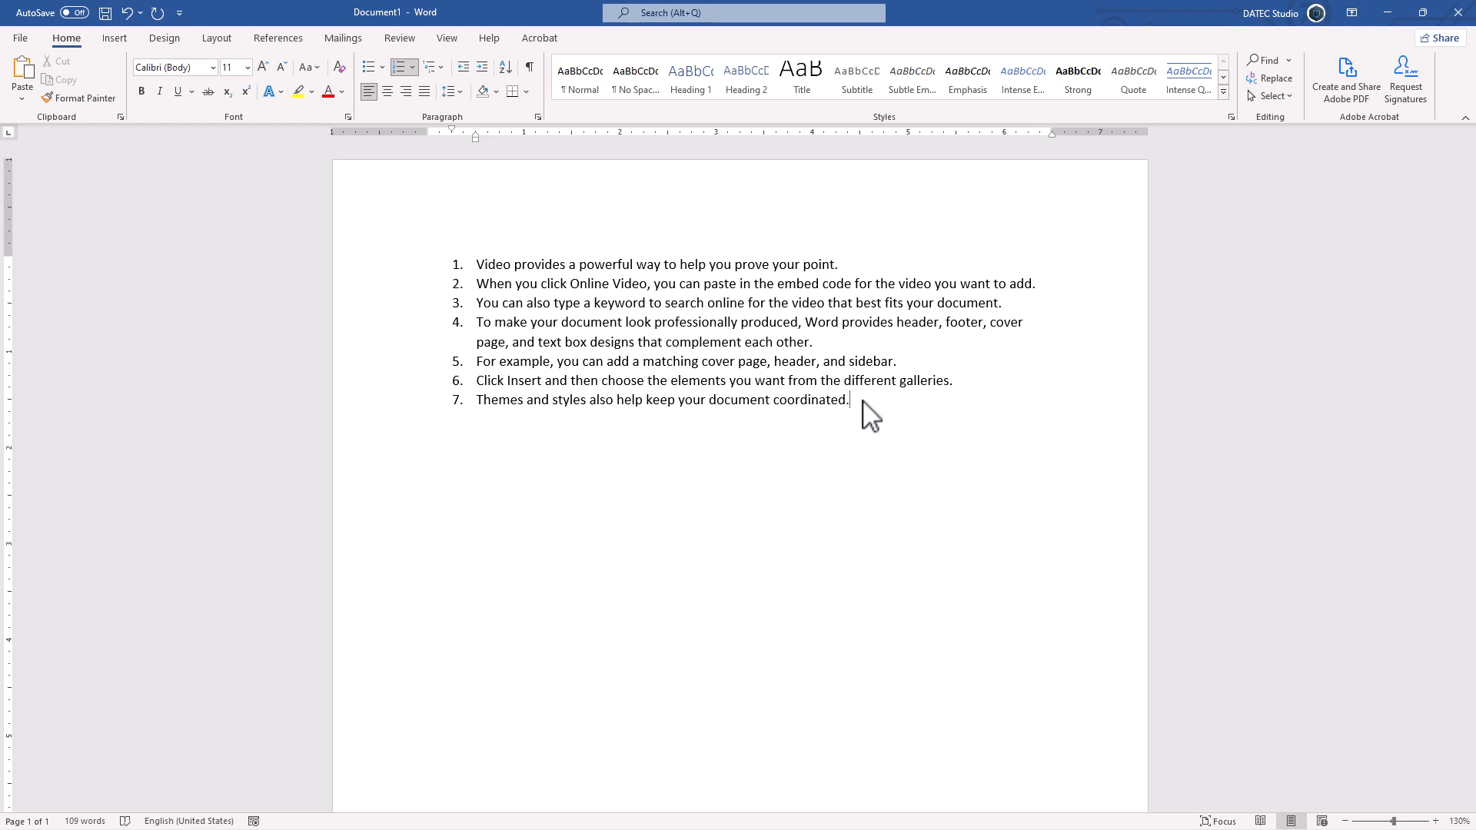
key("Return")
type("sdsdsd")
key("Return")
type("sdfdsf")
Step: Below item 9, add second-level items "asdsad" and "asdsd", followed by a third-level item "sdsads"
key("Return")
key("Tab")
type("asdsad")
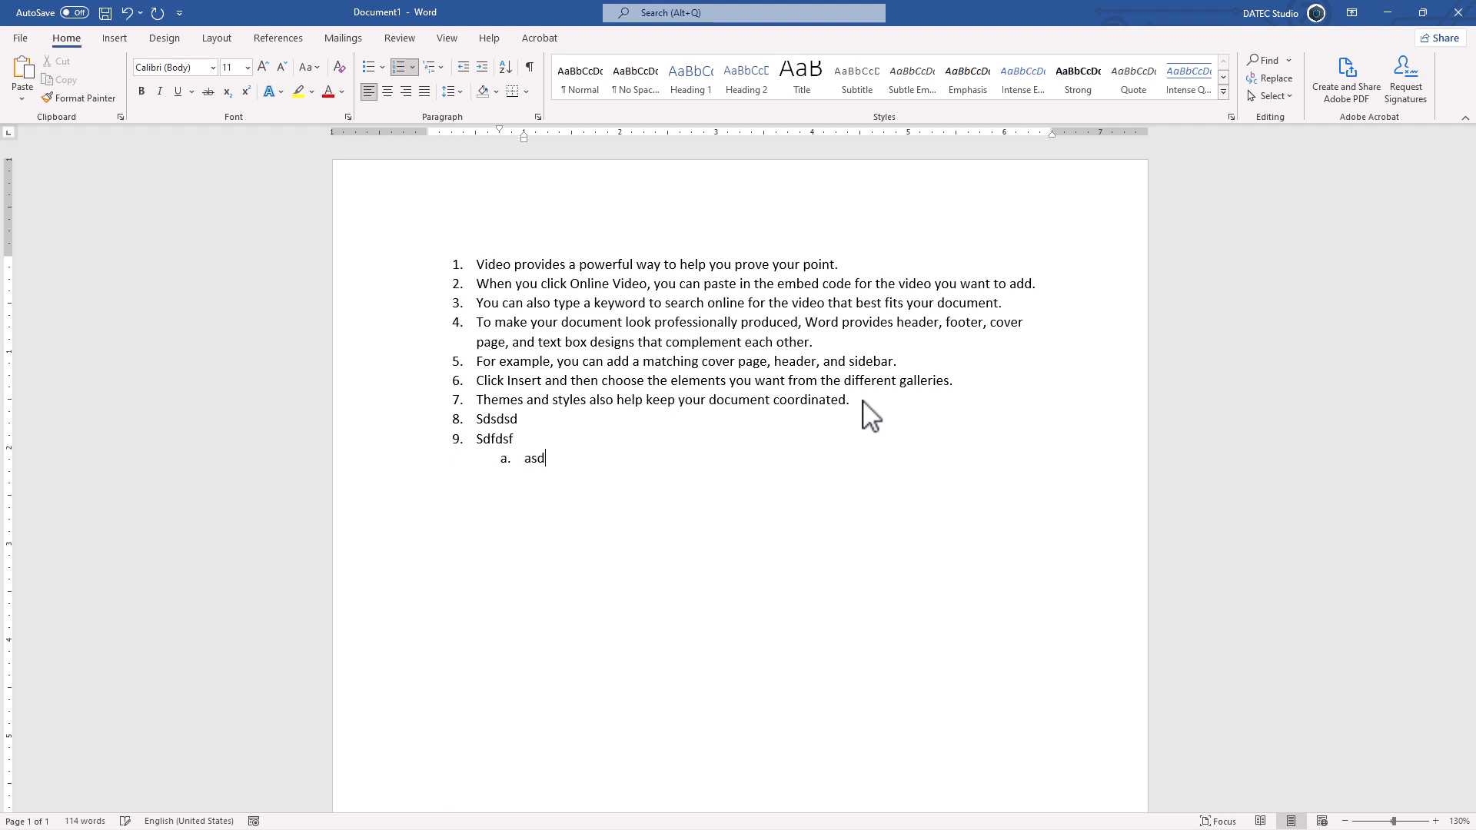
key("Return")
type("asdsd")
key("Return")
key("Tab")
type("sdsads")
Step: Add an empty item below "Sdsads", strip its numbering and indents, and delete the empty line
key("Return")
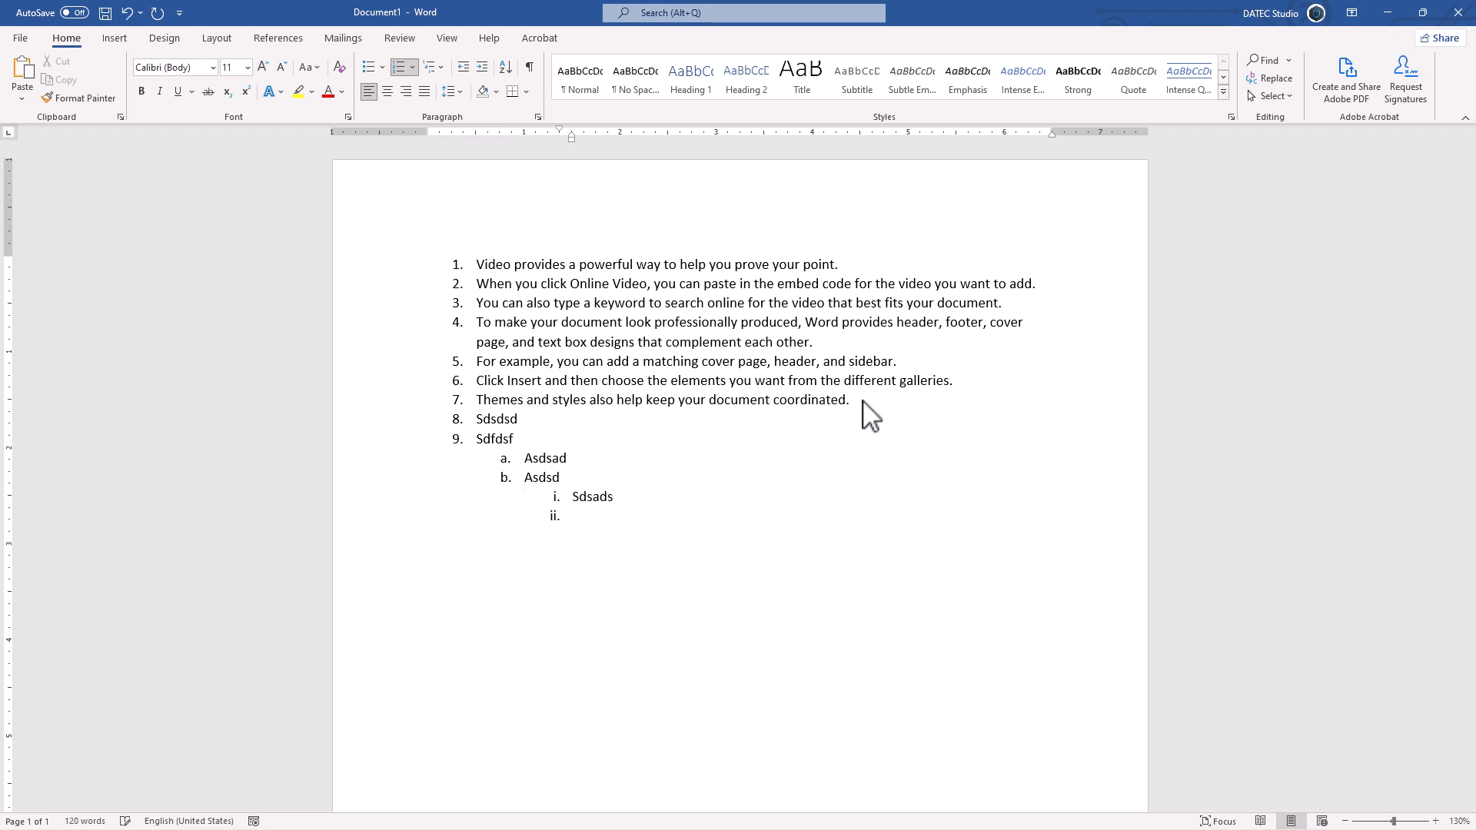
key("BackSpace")
key("BackSpace")
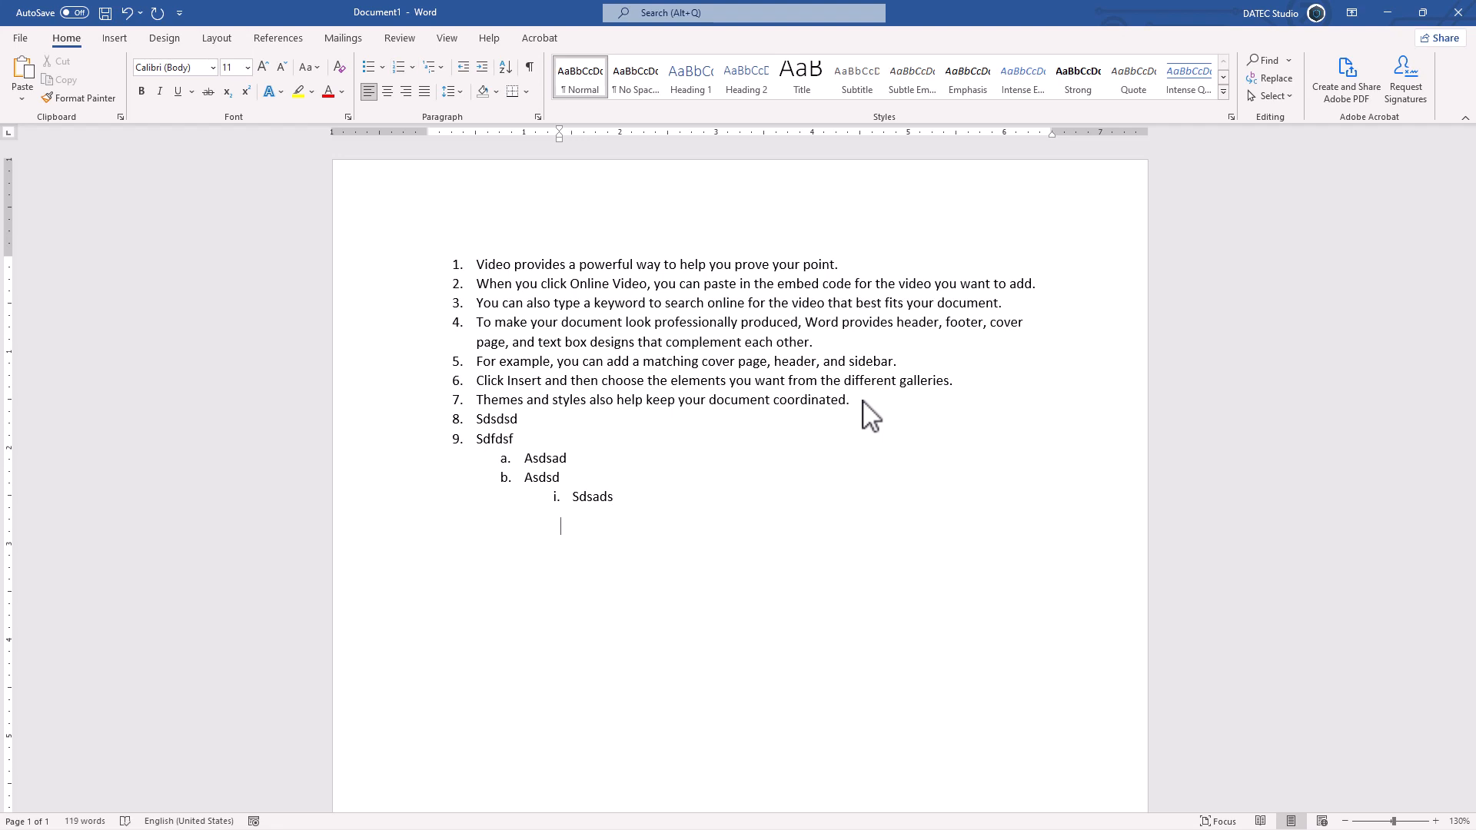
key("BackSpace")
key("BackSpace")
key("Return")
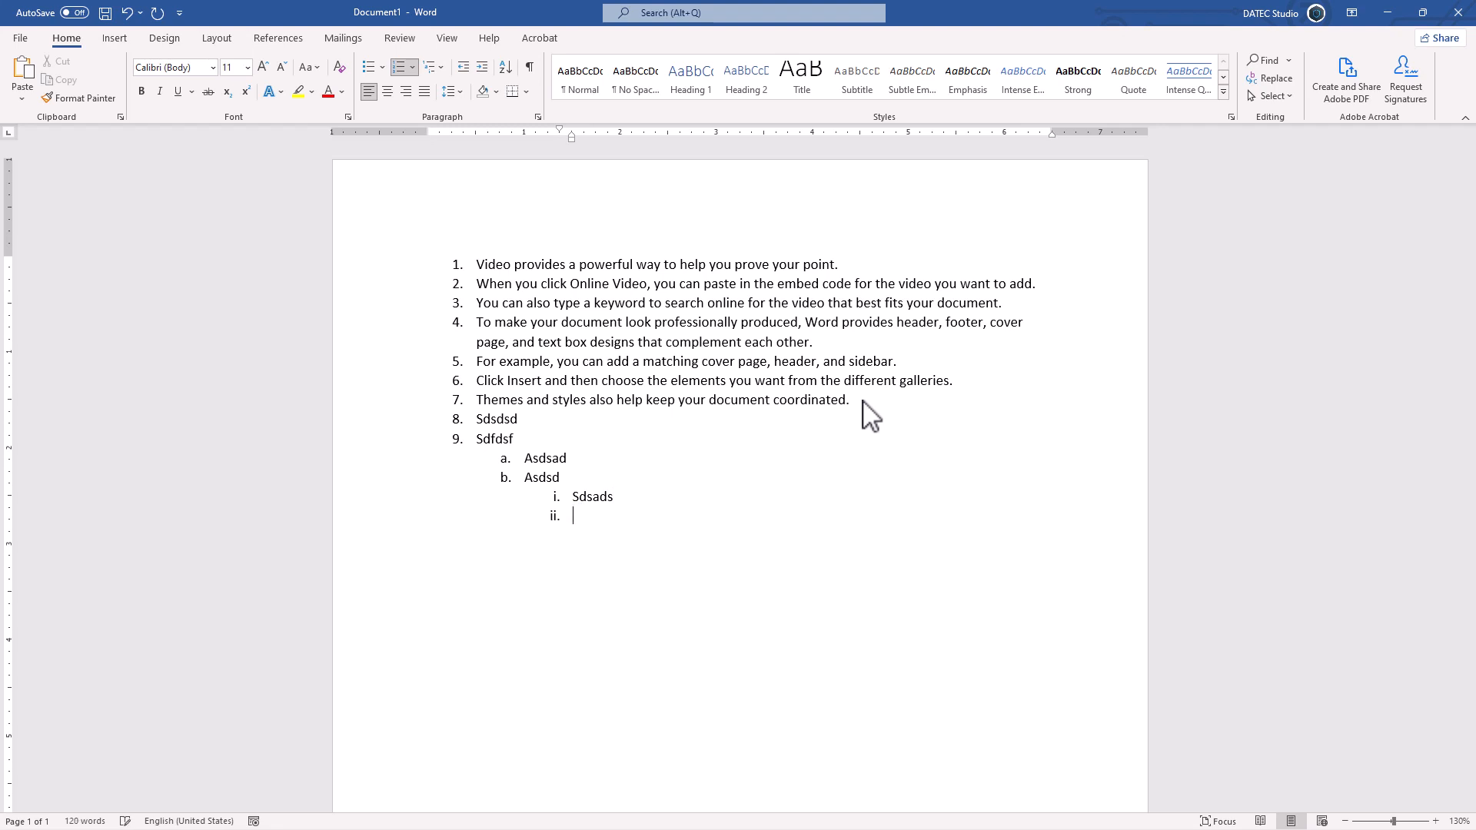
key("BackSpace")
key("BackSpace")
key("BackSpace")
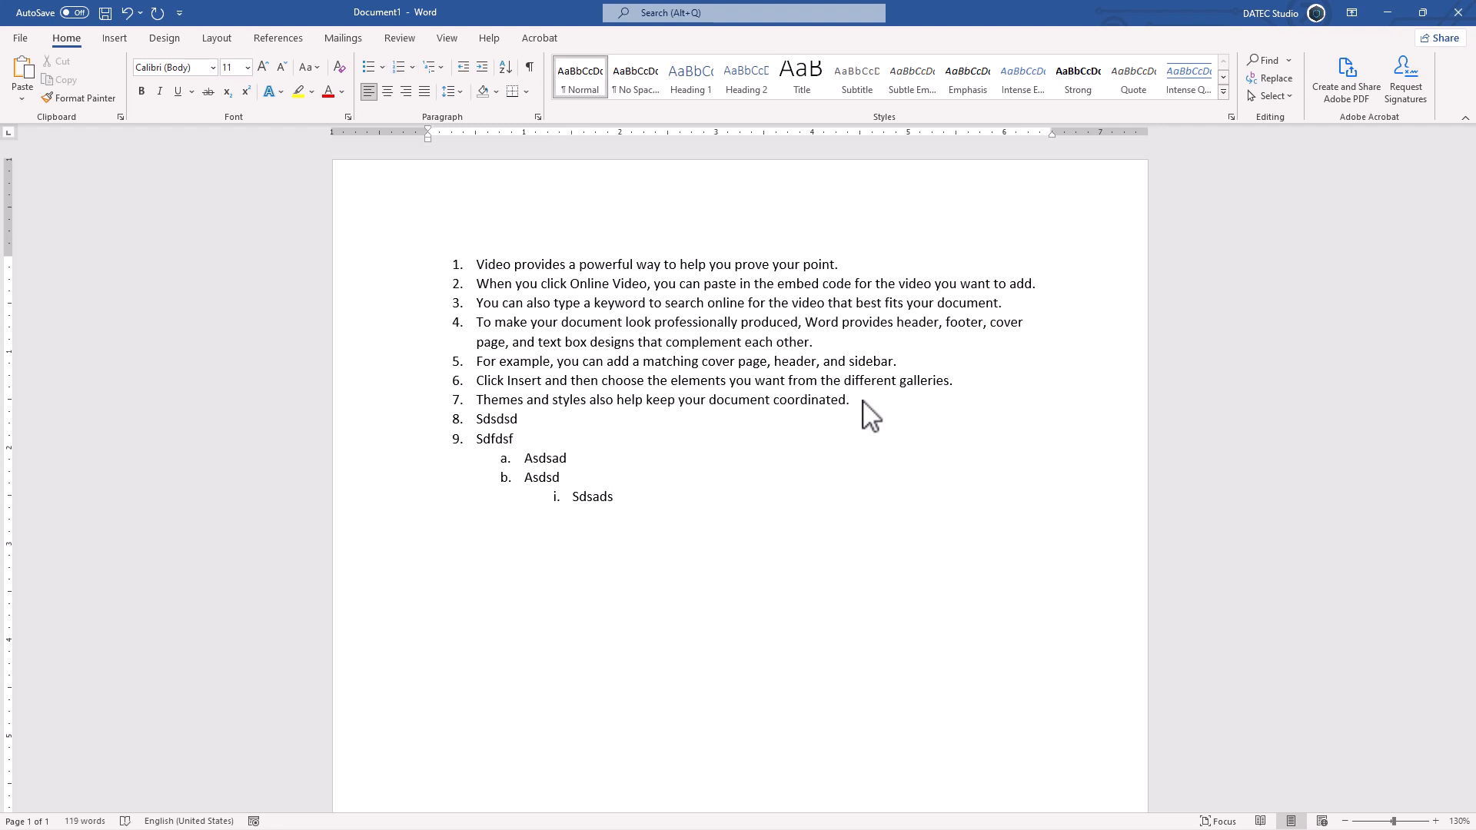
key("BackSpace")
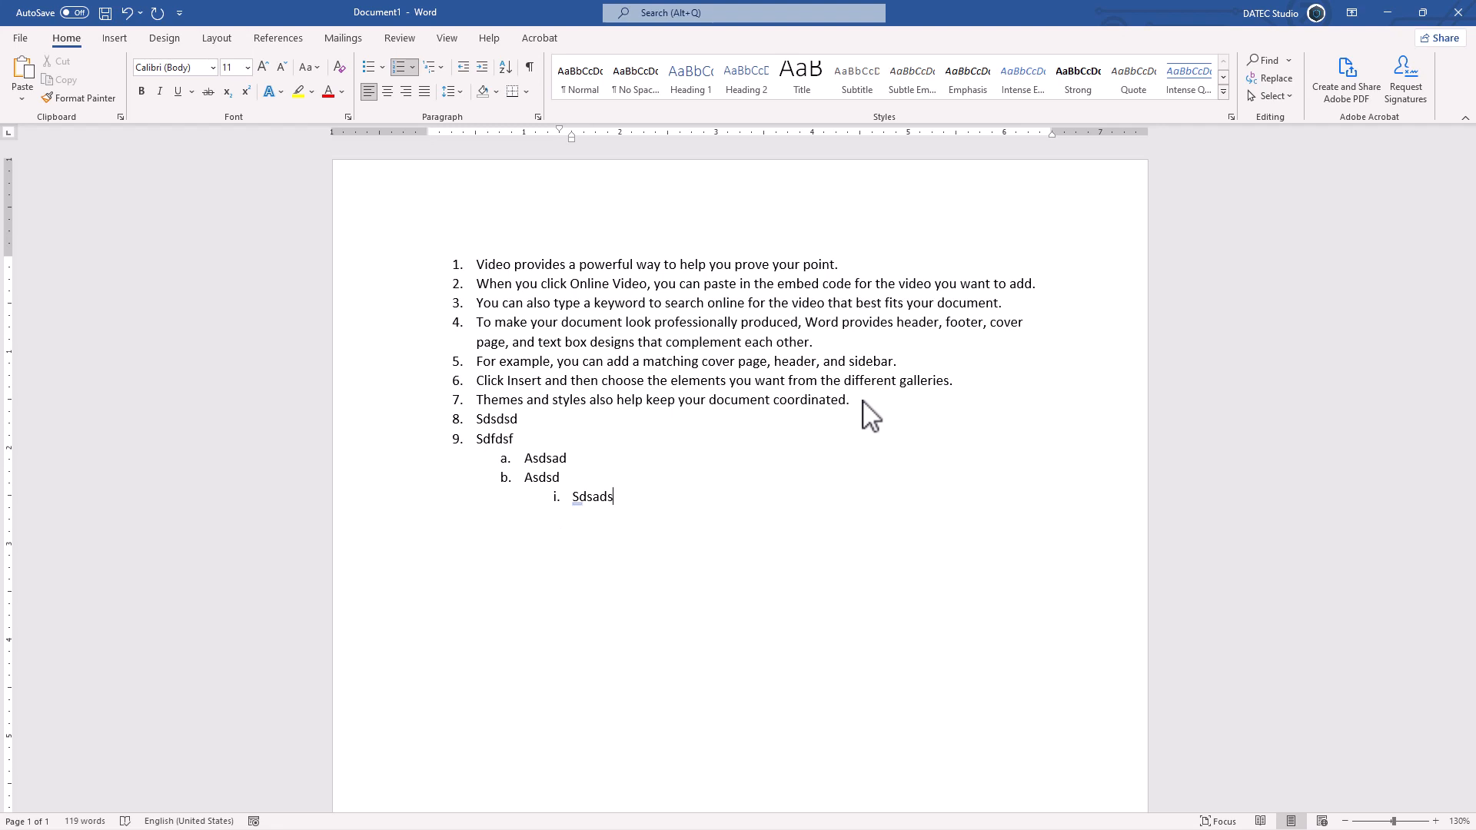
Step: Return to the first list level below "Sdsads" and add the items "sdsadsad" and "asdsadsd"
key("Return")
key("shift+Tab")
key("shift+Tab")
type("sdsadsad")
key("Return")
type("asdsadsd")
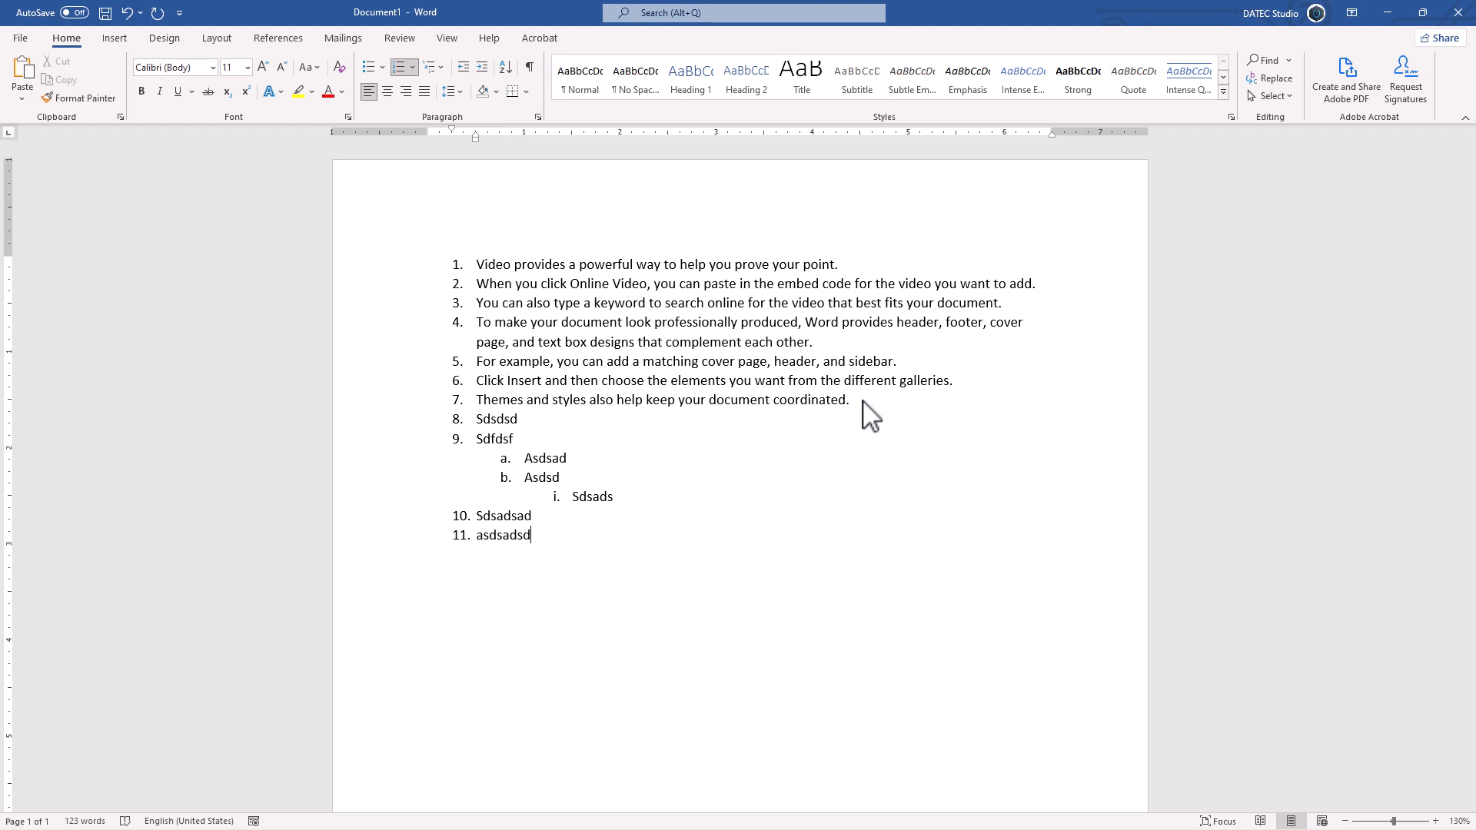
Step: Try ending the numbered list after item 11, then remove the empty line
key("Return")
key("Return")
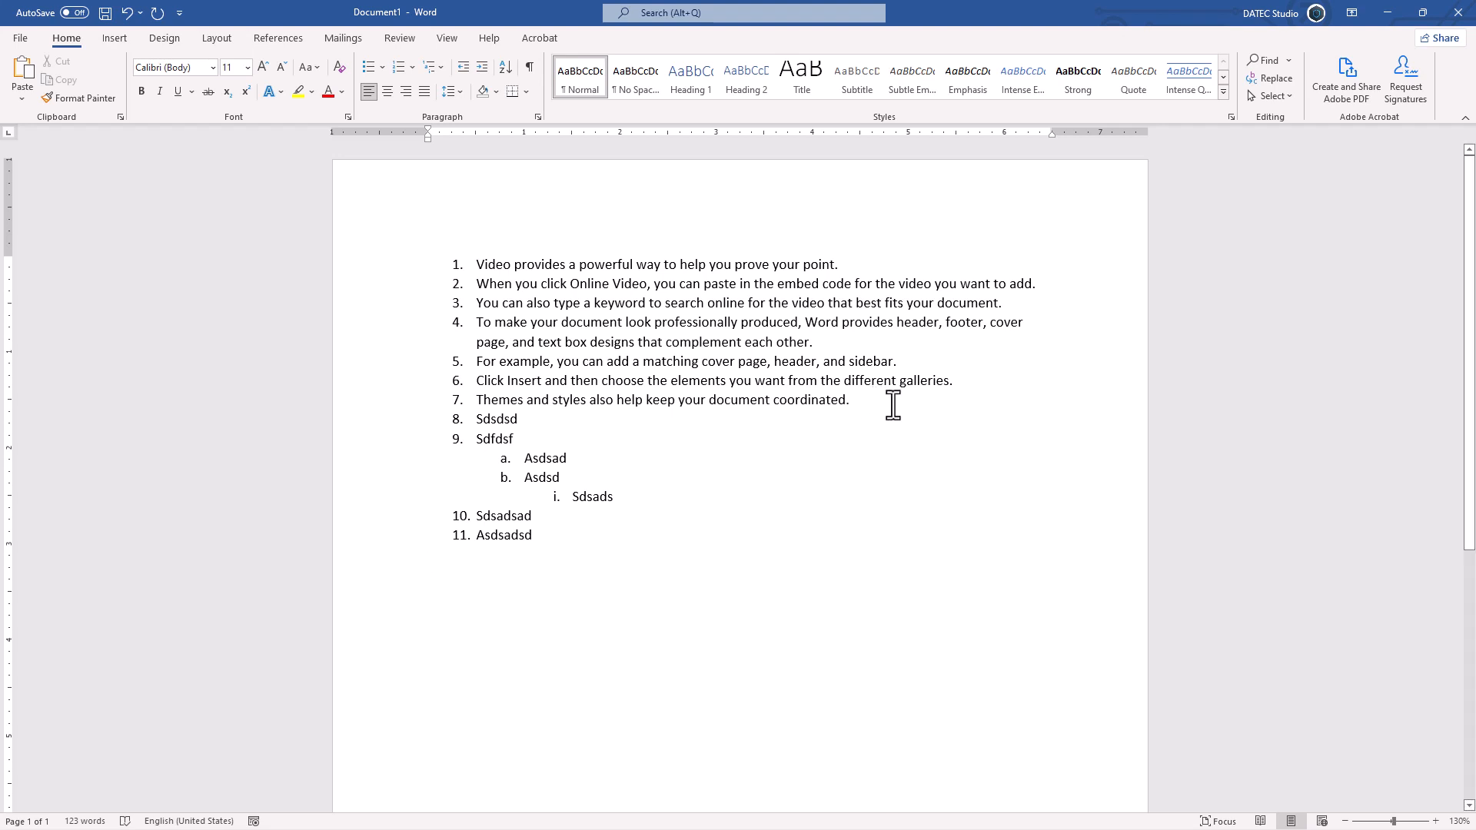
key("BackSpace")
Step: Below item 11, add a second-level item "Sasd" with third-level items "ddsf" and "sd"
key("Return")
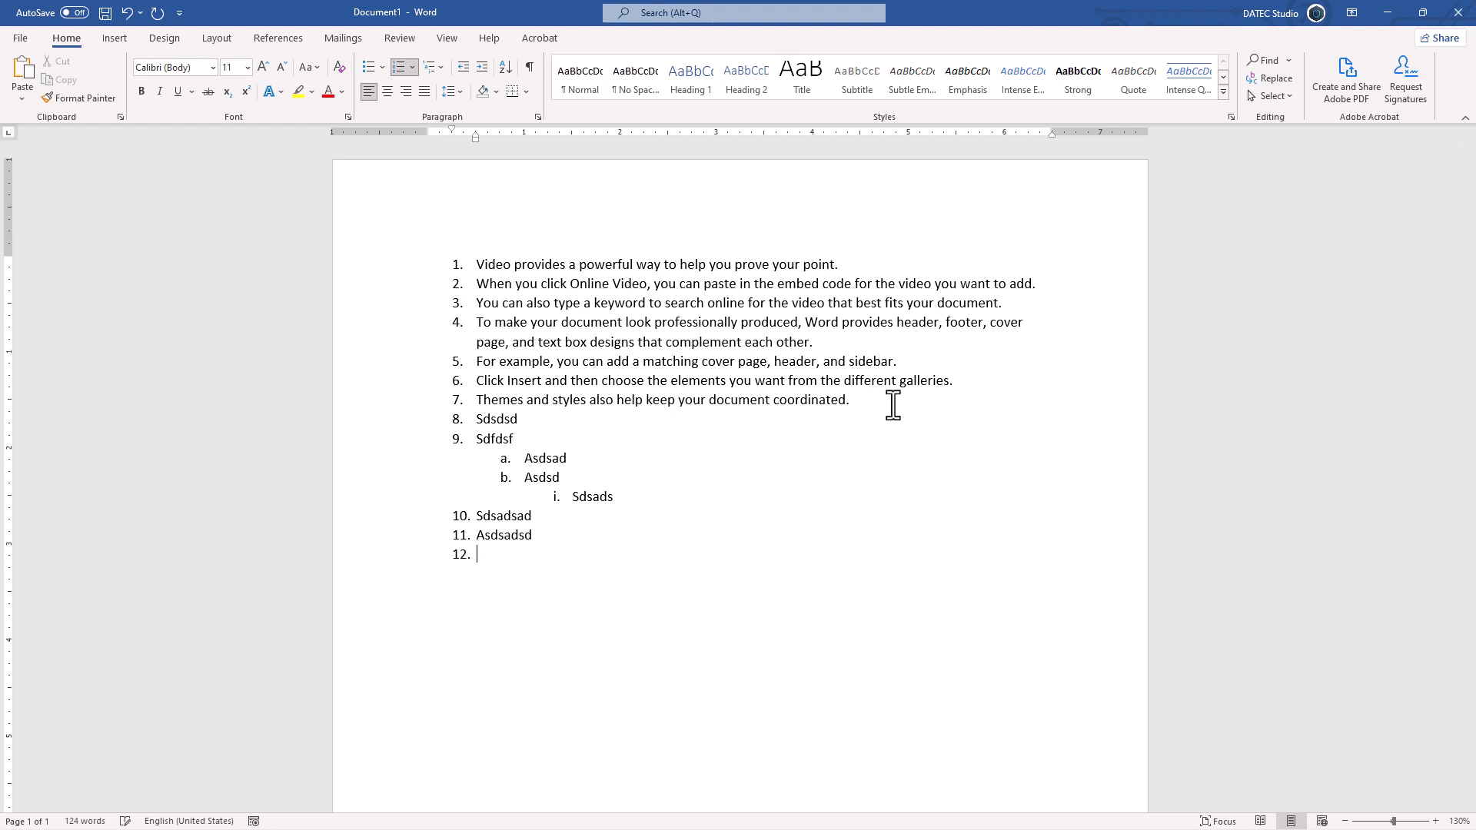
key("Tab")
type("Sasd")
key("Return")
key("Tab")
type("ddsf")
key("Return")
type("sd")
Step: Add an empty item below "Sd", strip its numbering, and delete the empty line
key("Return")
key("BackSpace")
key("BackSpace")
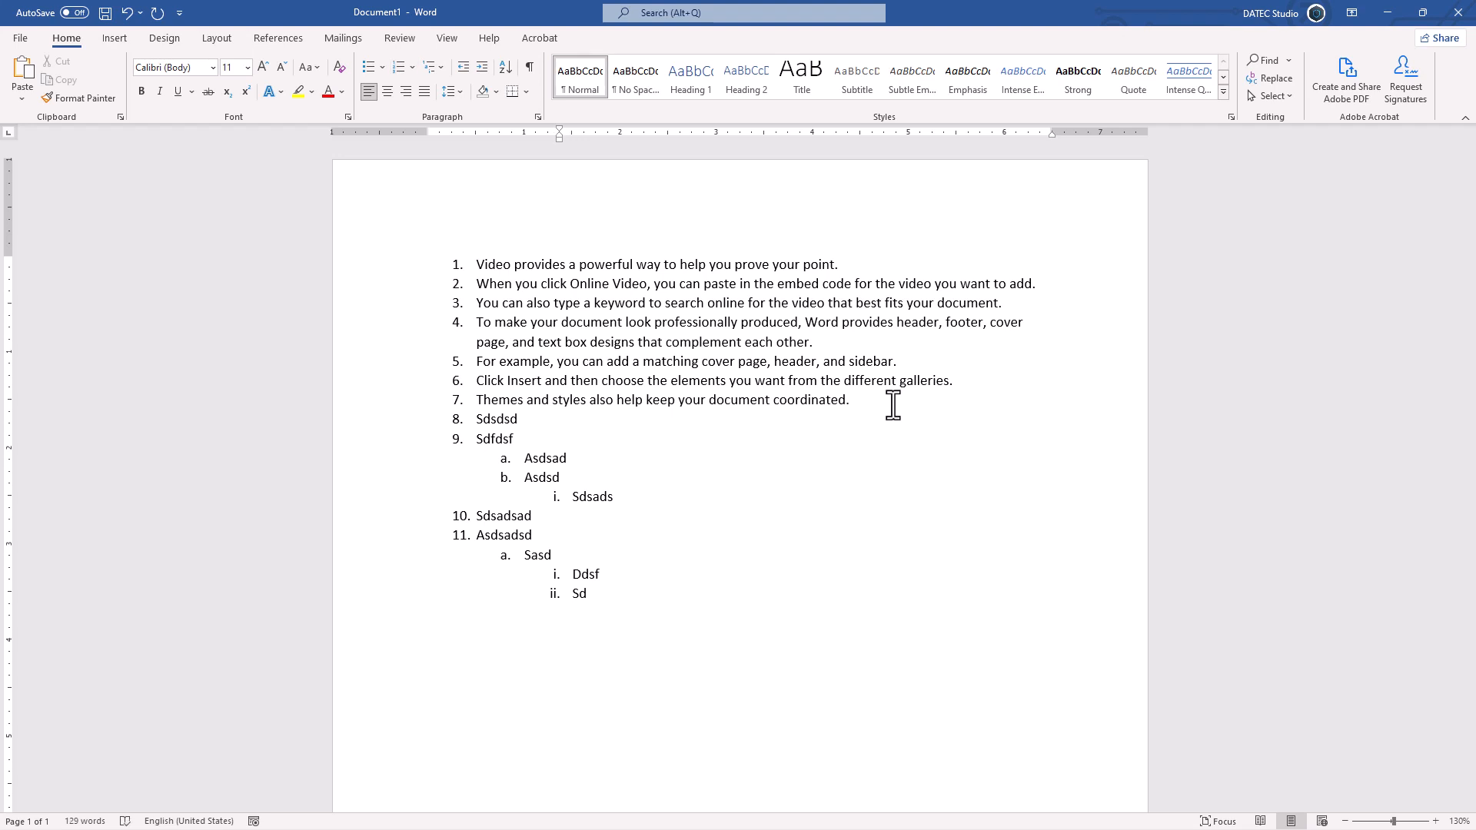
key("BackSpace")
key("BackSpace")
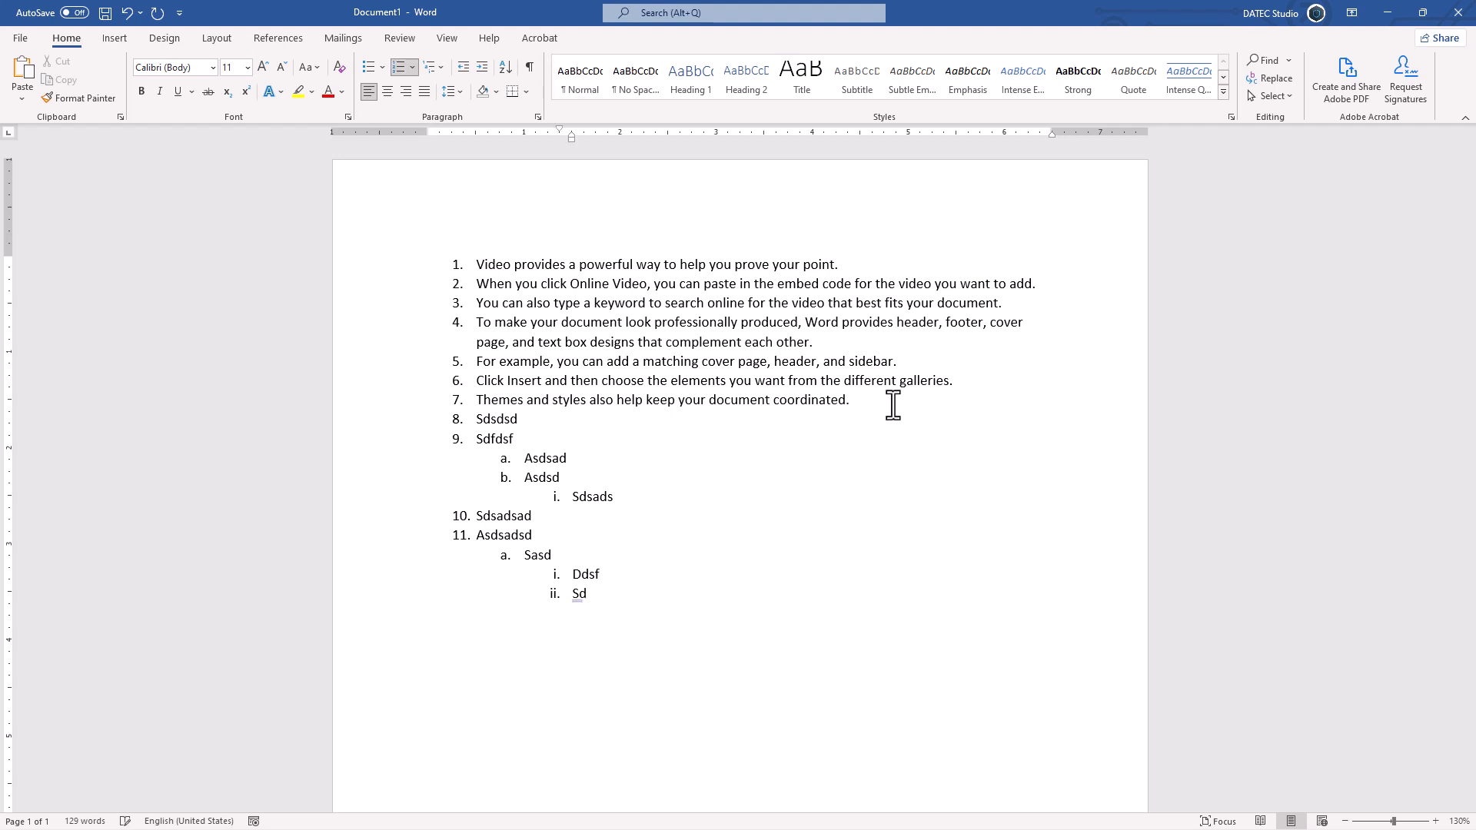
Step: Add an empty item below "Sd", promote it to the first level, and end the list there
key("Return")
key("shift+Tab")
key("shift+Tab")
key("Return")
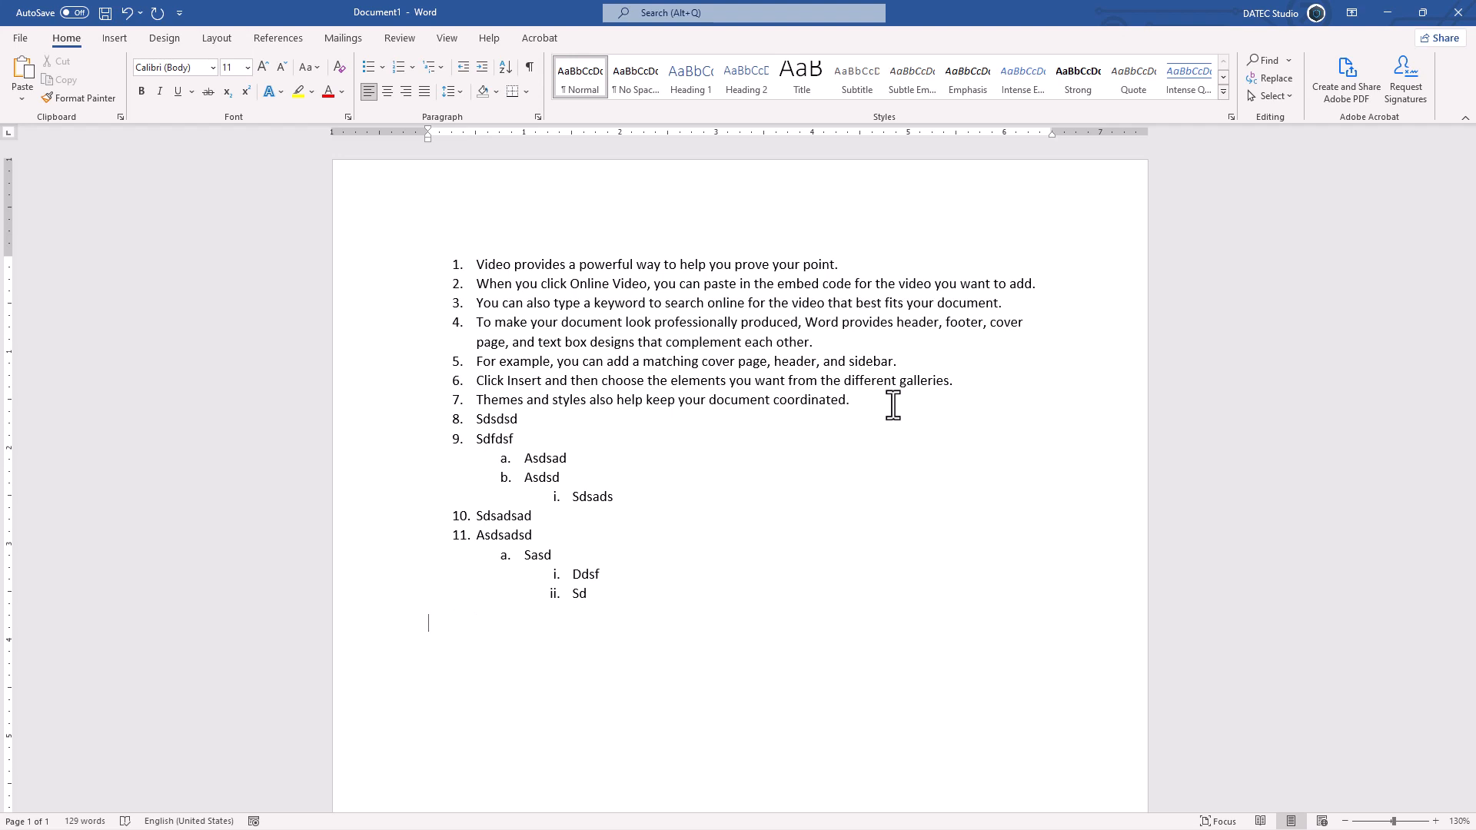
Step: Promote the "Ddsf" item one list level and return it to the third level using the indent commands
left_click(551, 578)
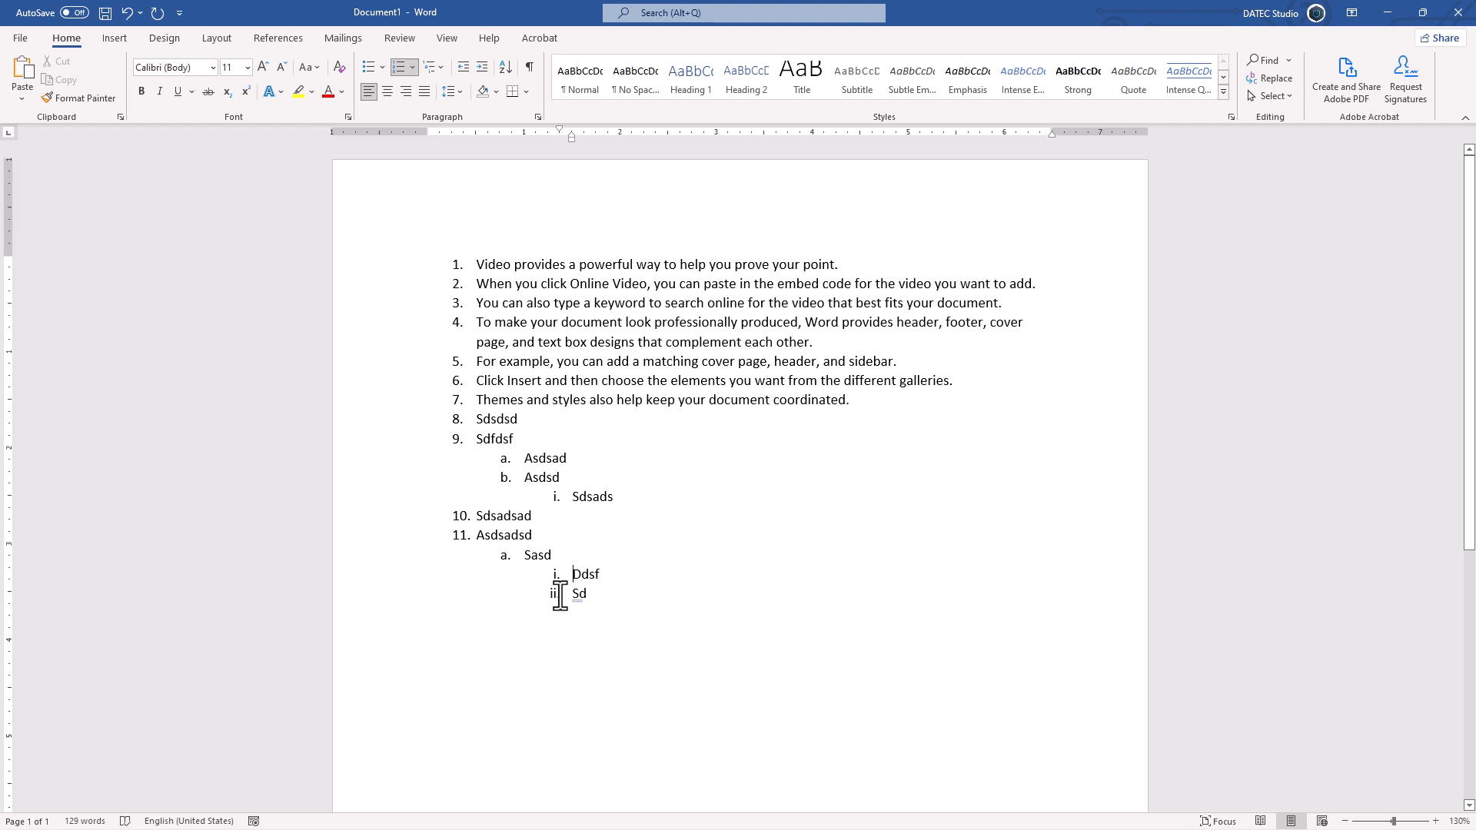
left_click(464, 71)
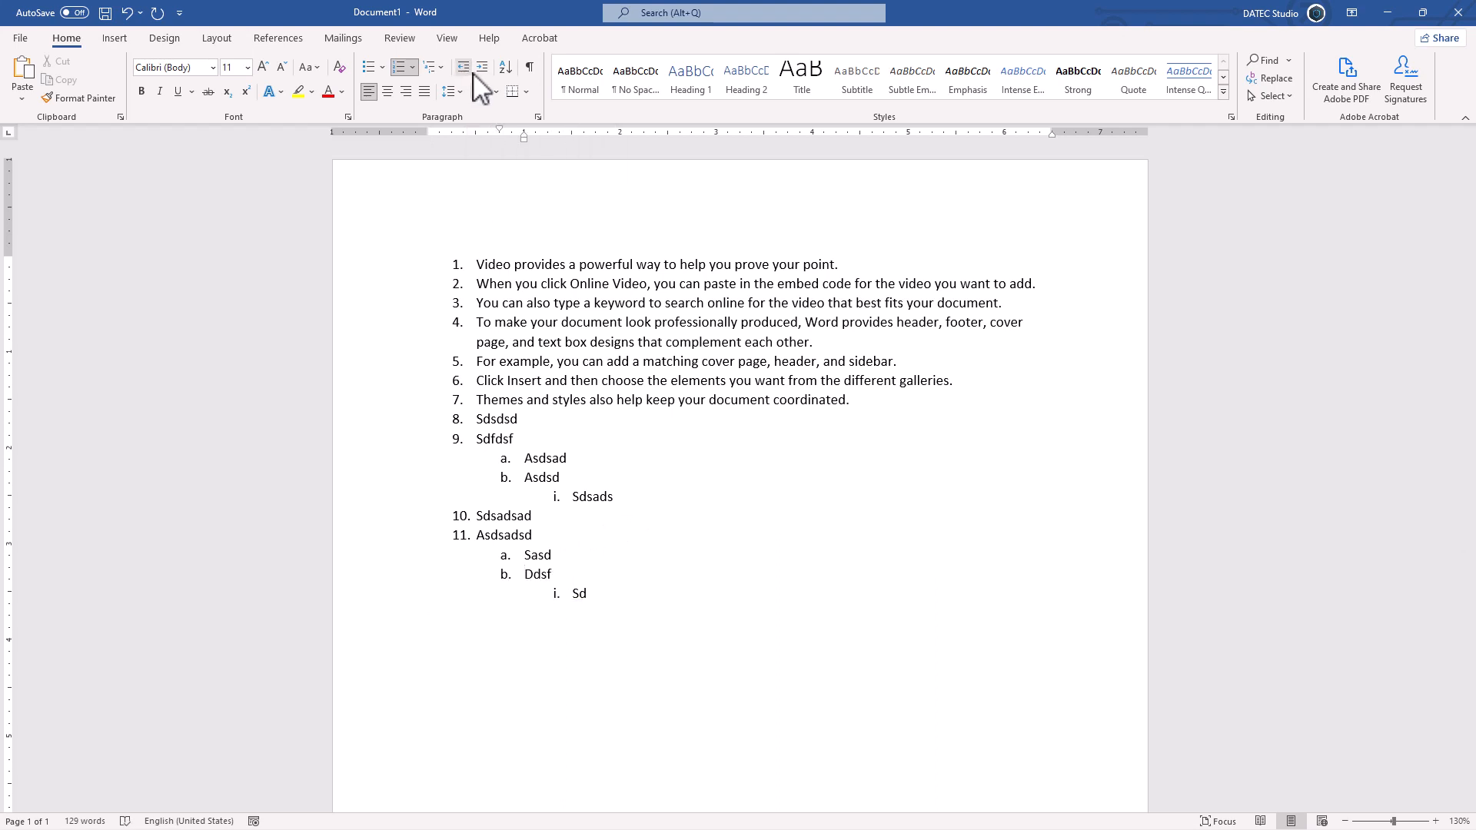
left_click(482, 71)
left_click(482, 69)
left_click(463, 70)
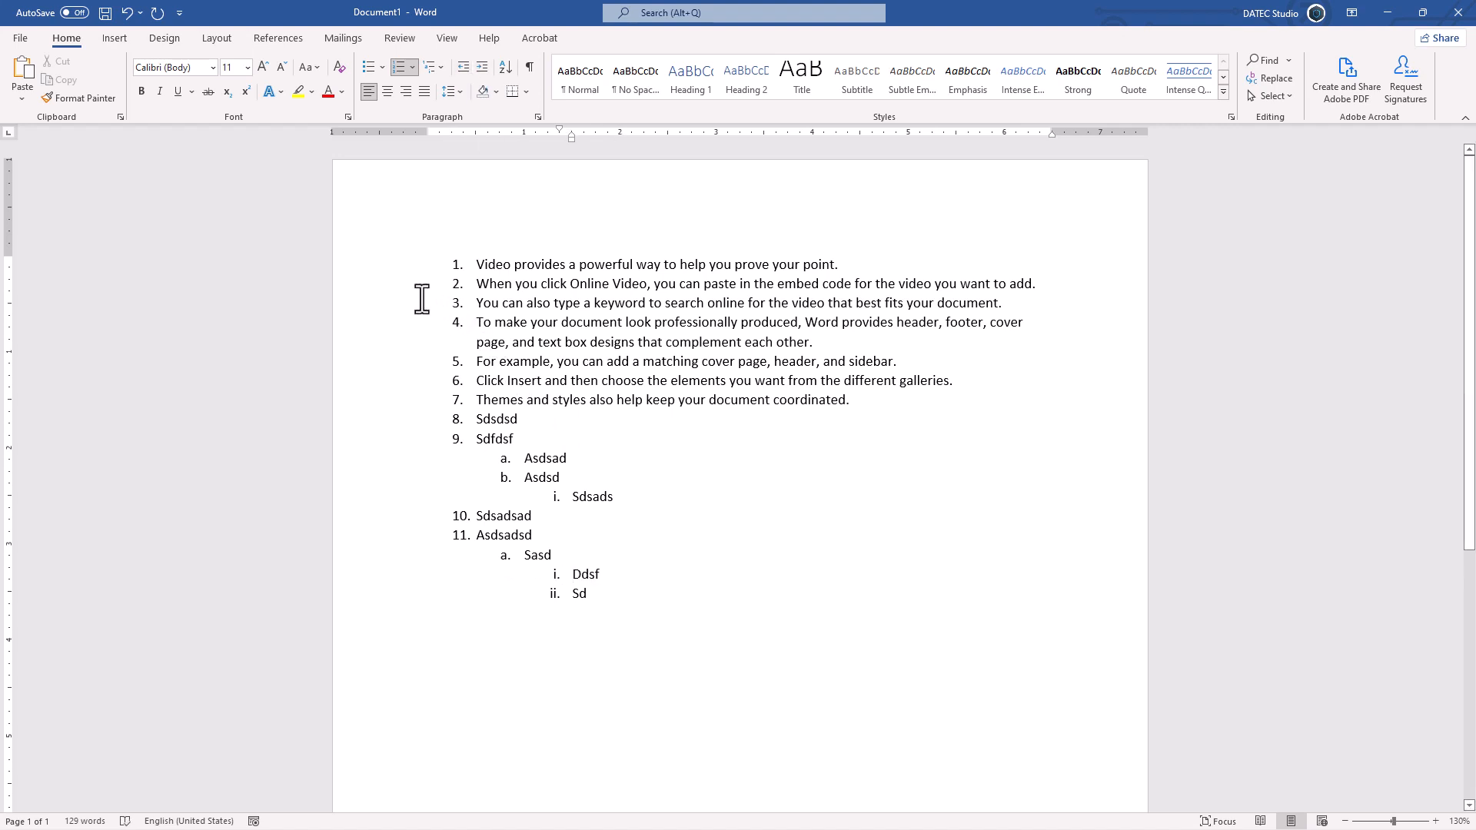
Step: Increase the indent of list items 2 through 5
left_click_drag(395, 292, 382, 368)
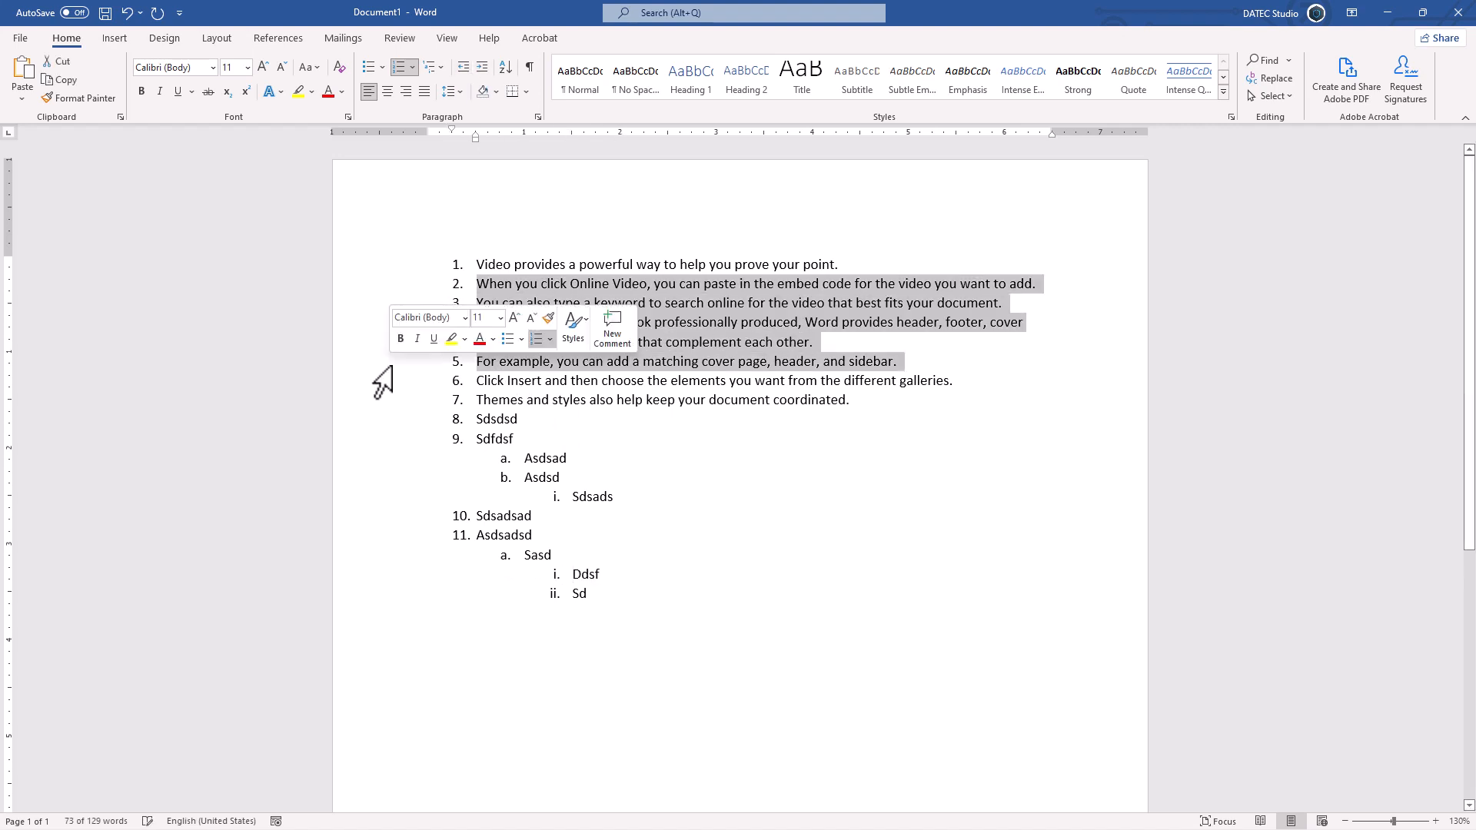
left_click(482, 68)
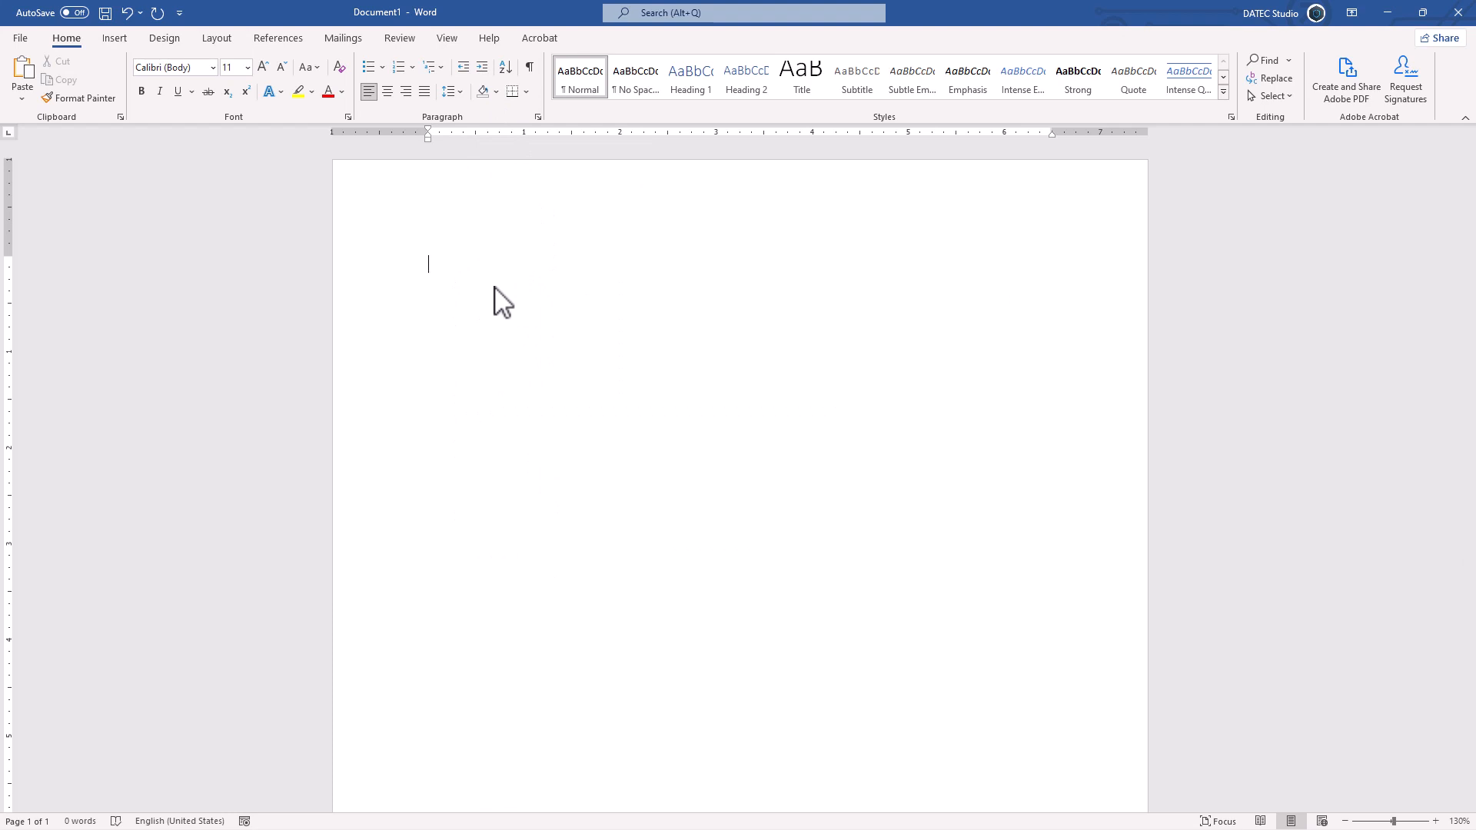
Step: Start an automatic numbered list in the "1-" style with the items "fdgfd" and "dfg"
type("1- fdgfd")
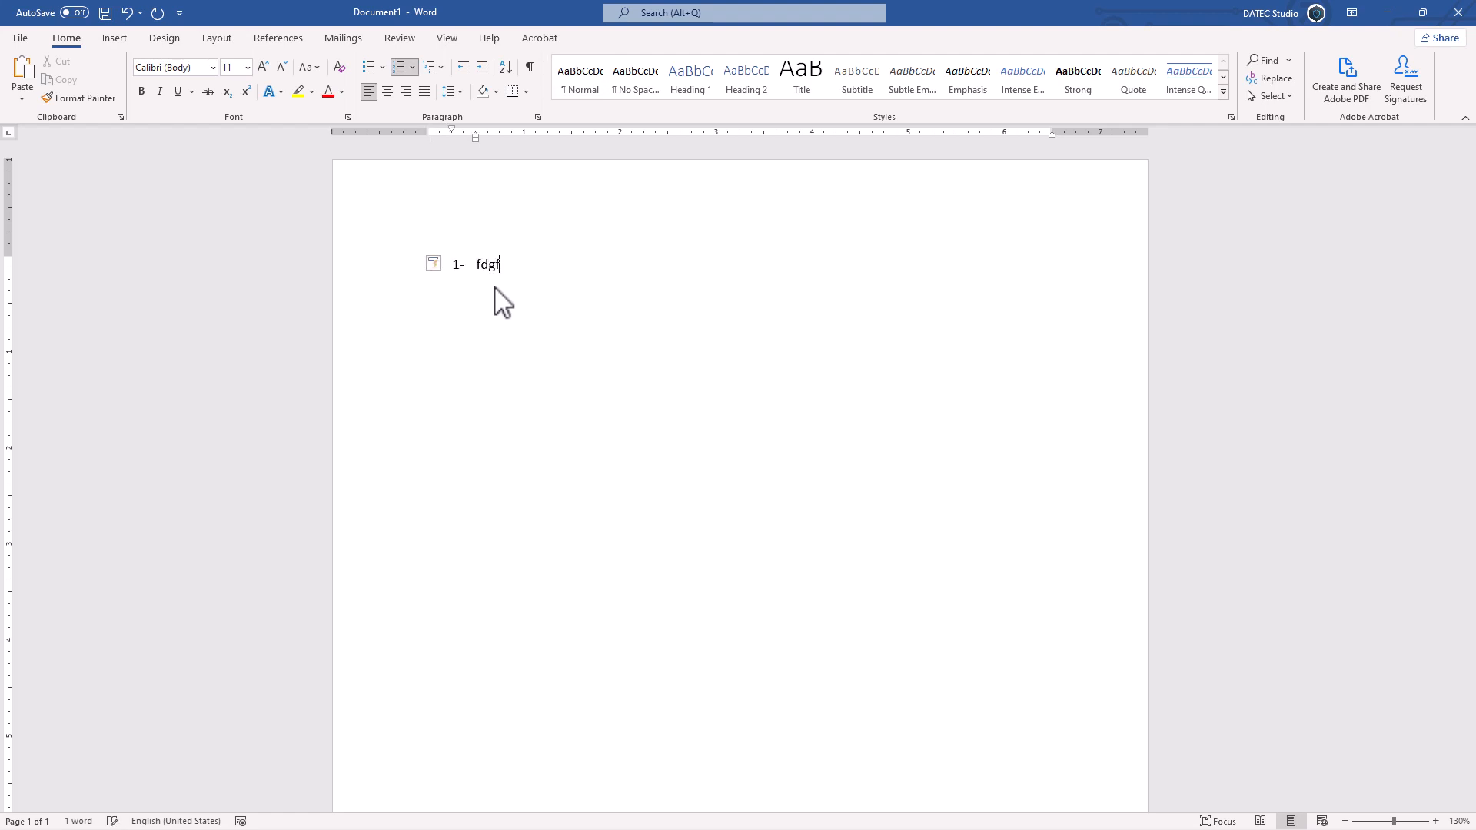
key("Return")
type("dfg")
key("Return")
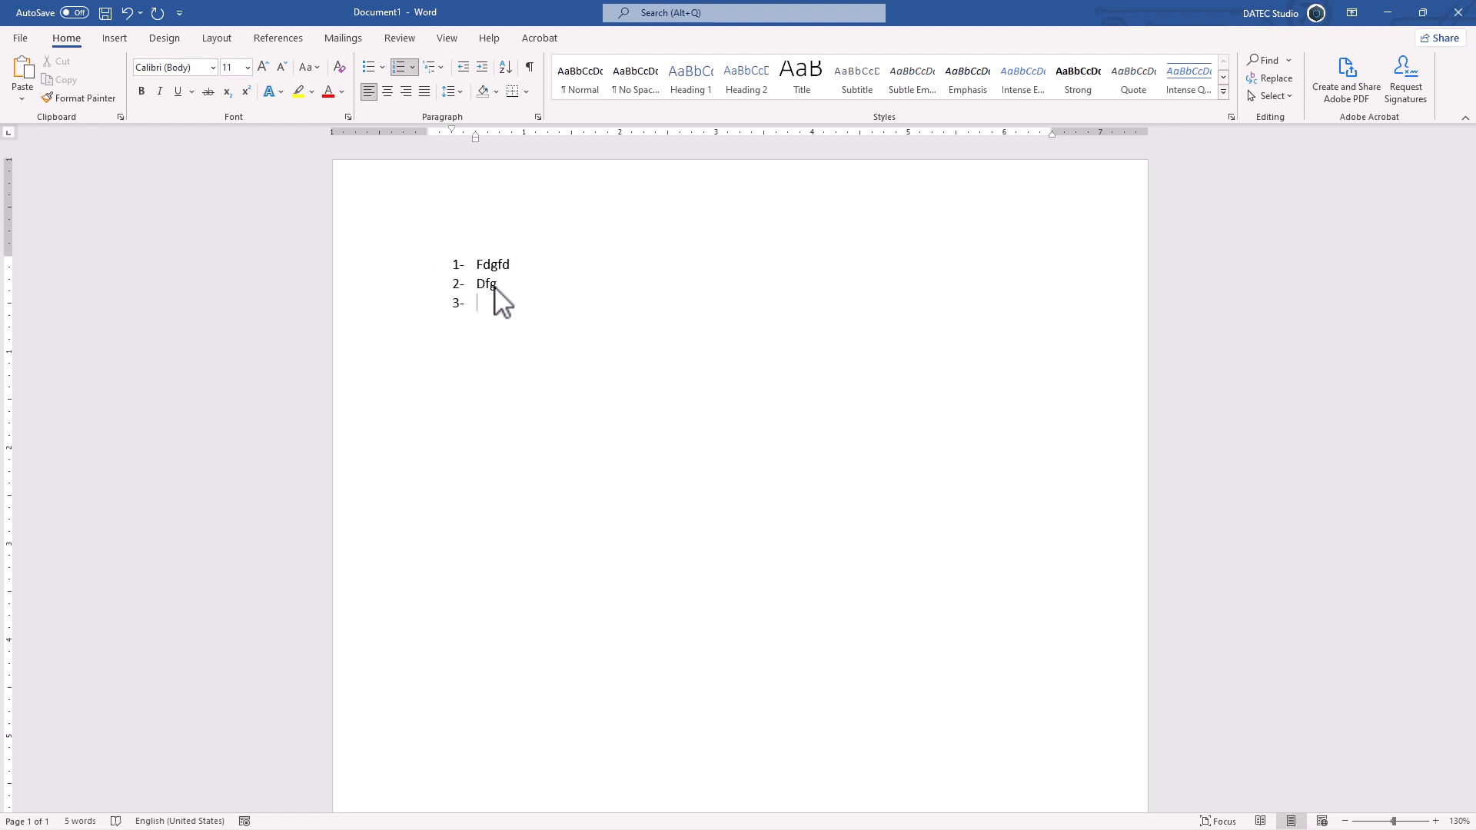
Step: Clear the whole list and remove the leftover automatic numbering from the page
key("ctrl+a")
key("Delete")
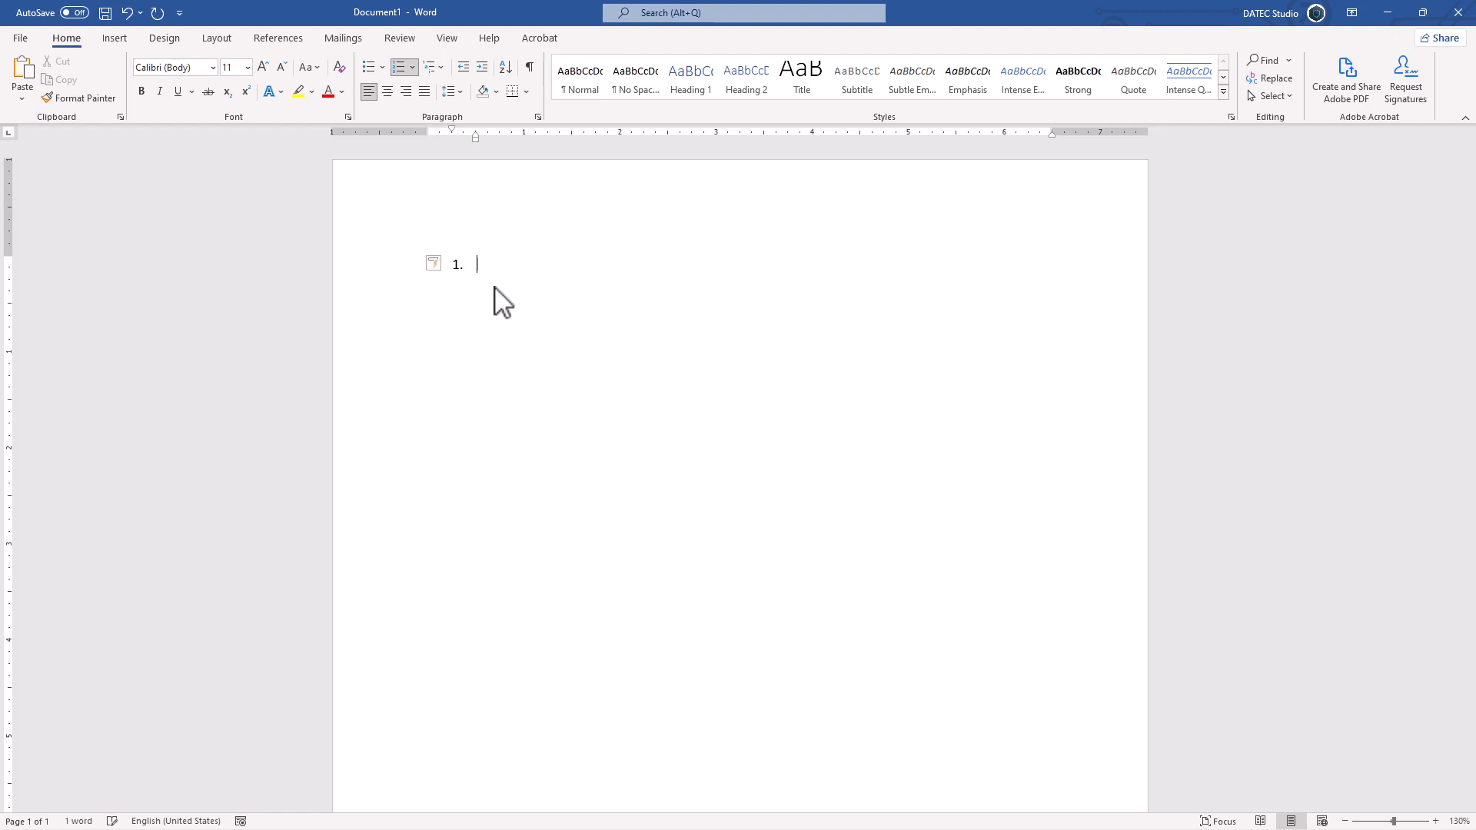
key("BackSpace")
key("BackSpace")
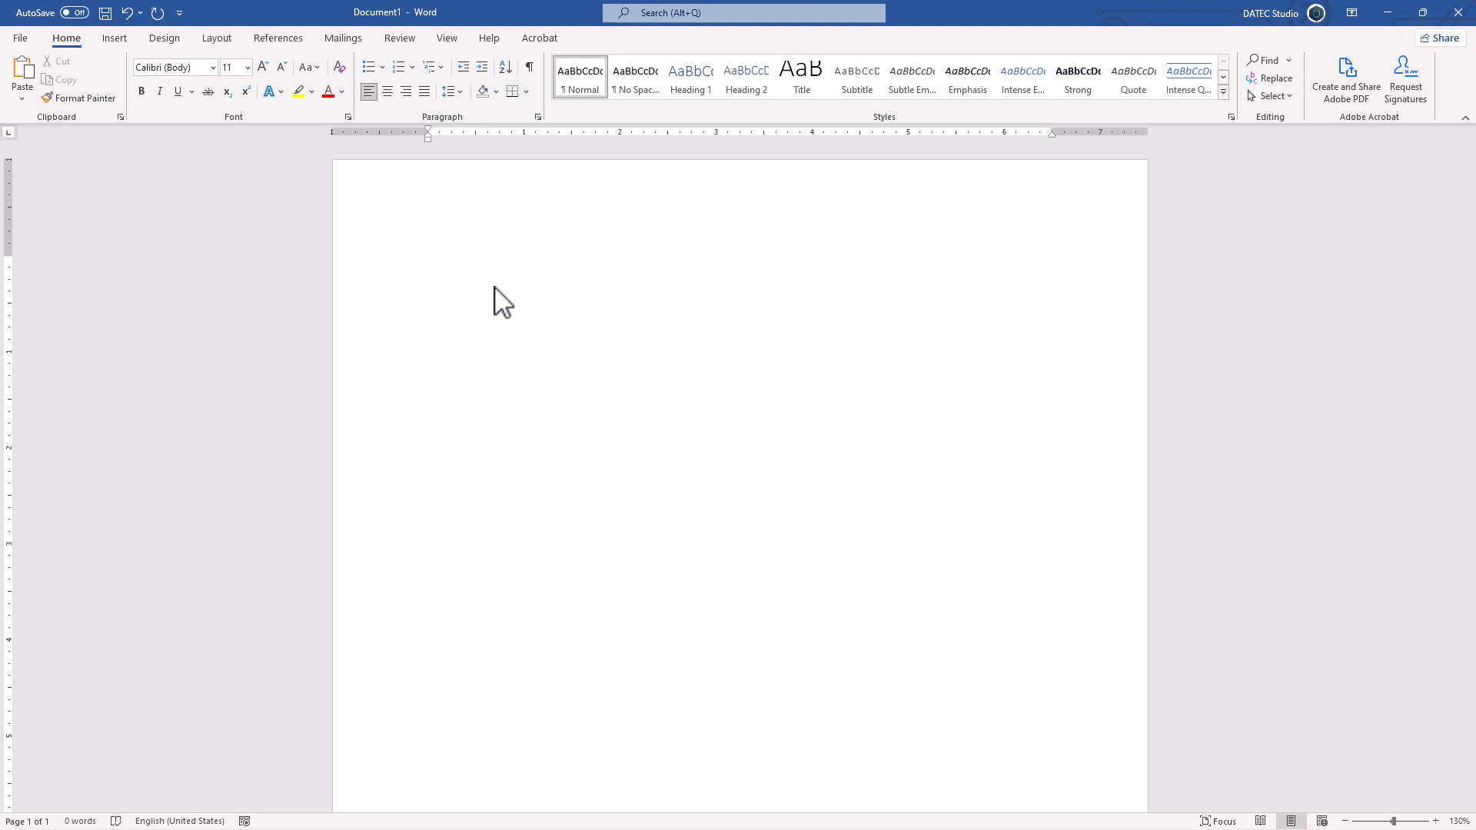
Step: Start an automatic list in the "i." style with the items "dfsdf", "sdf" and "sdf"
type("a-")
key("BackSpace")
type("i. dfsdf")
key("Return")
type("scf")
key("Return")
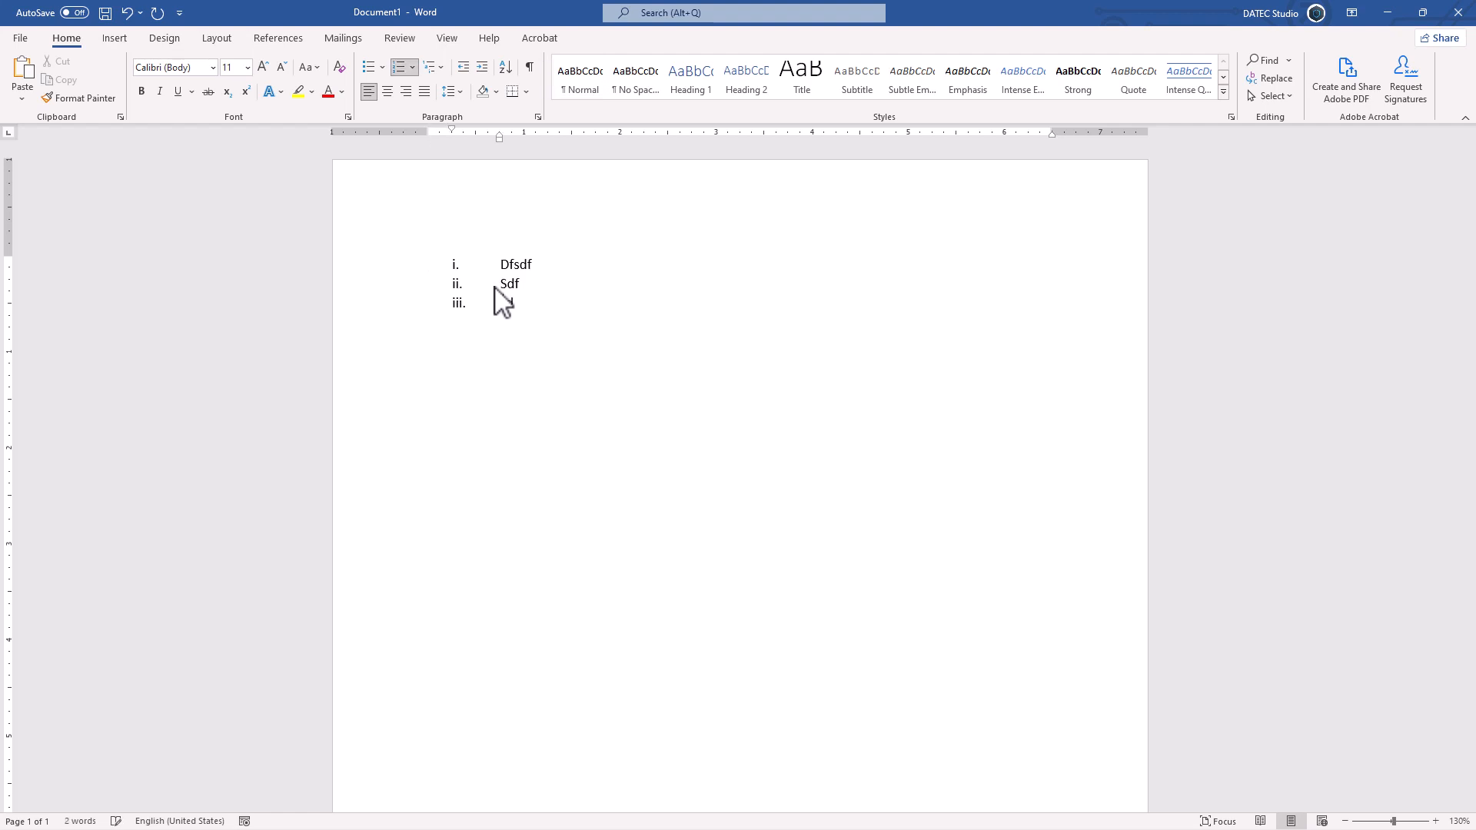
type("sdf")
Step: Below item iii, add second-level items "dsfdsf" and "dfd", followed by a third-level item "dsfds"
key("Return")
key("Tab")
type("dsfdsf")
key("Return")
type("dfd")
key("Return")
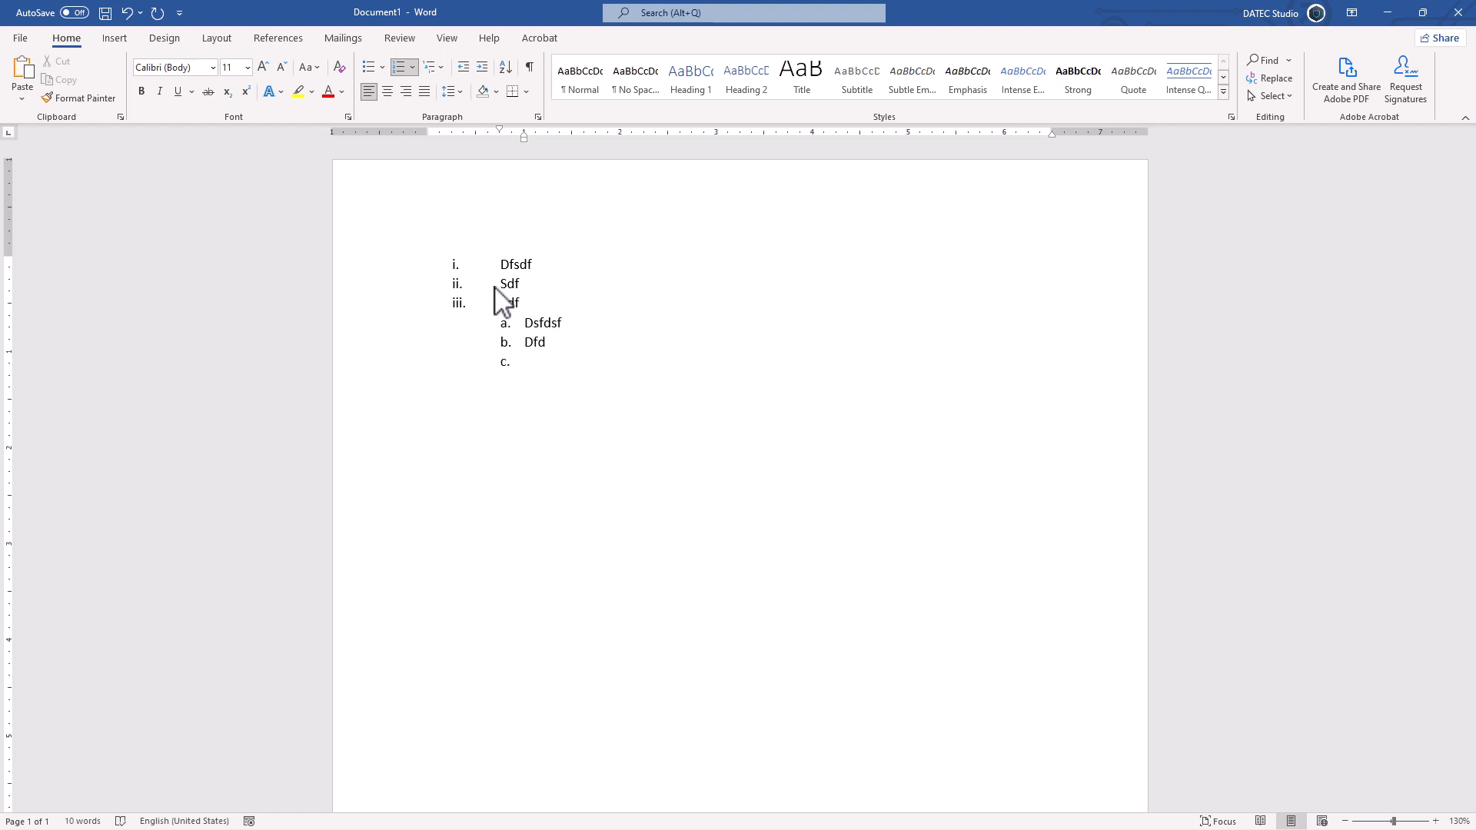
key("Tab")
type("dsfds")
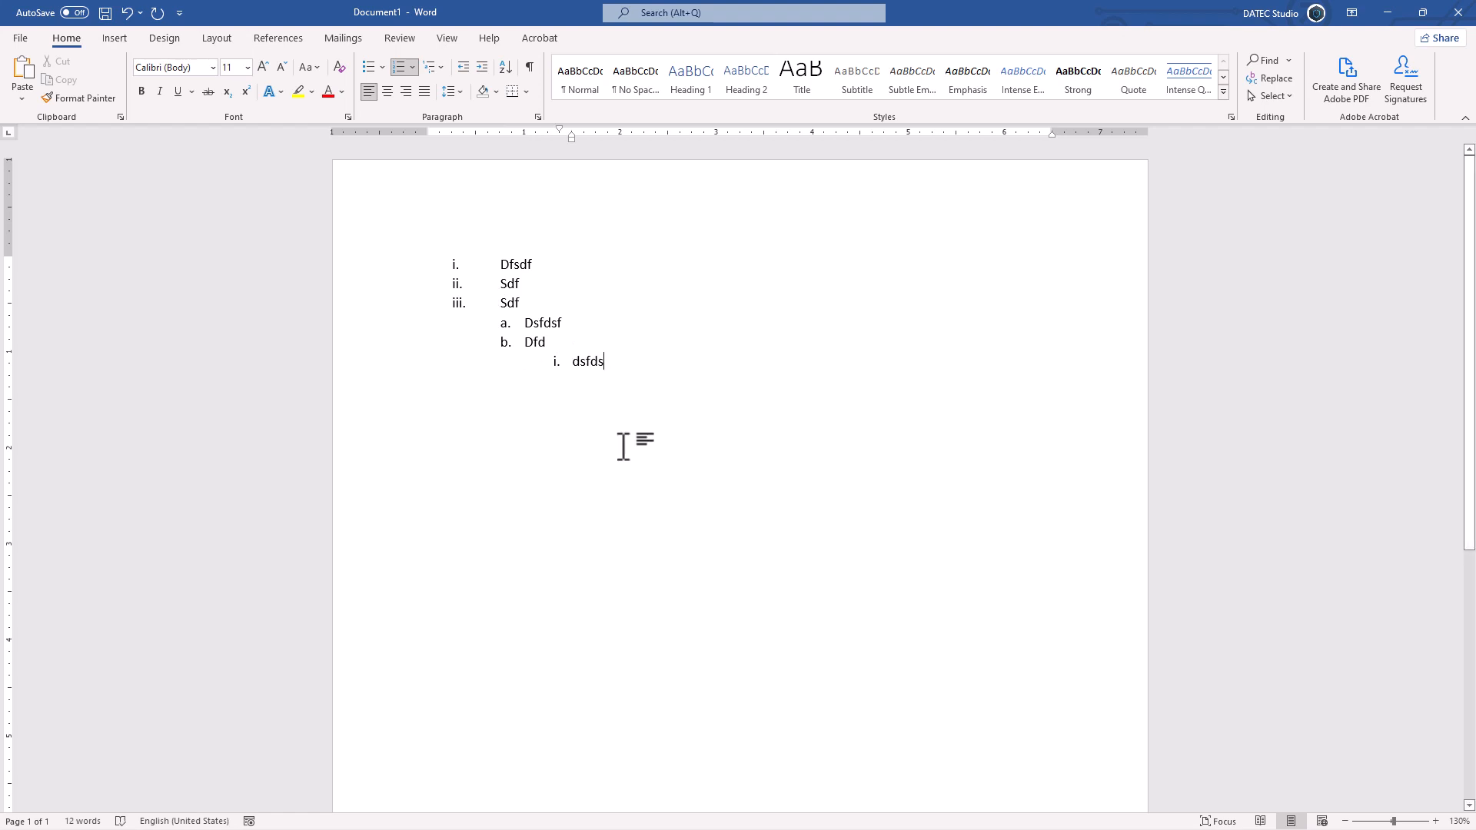
Step: Select the whole list and review the formats offered in the numbering and multilevel list libraries
left_click_drag(603, 362, 431, 262)
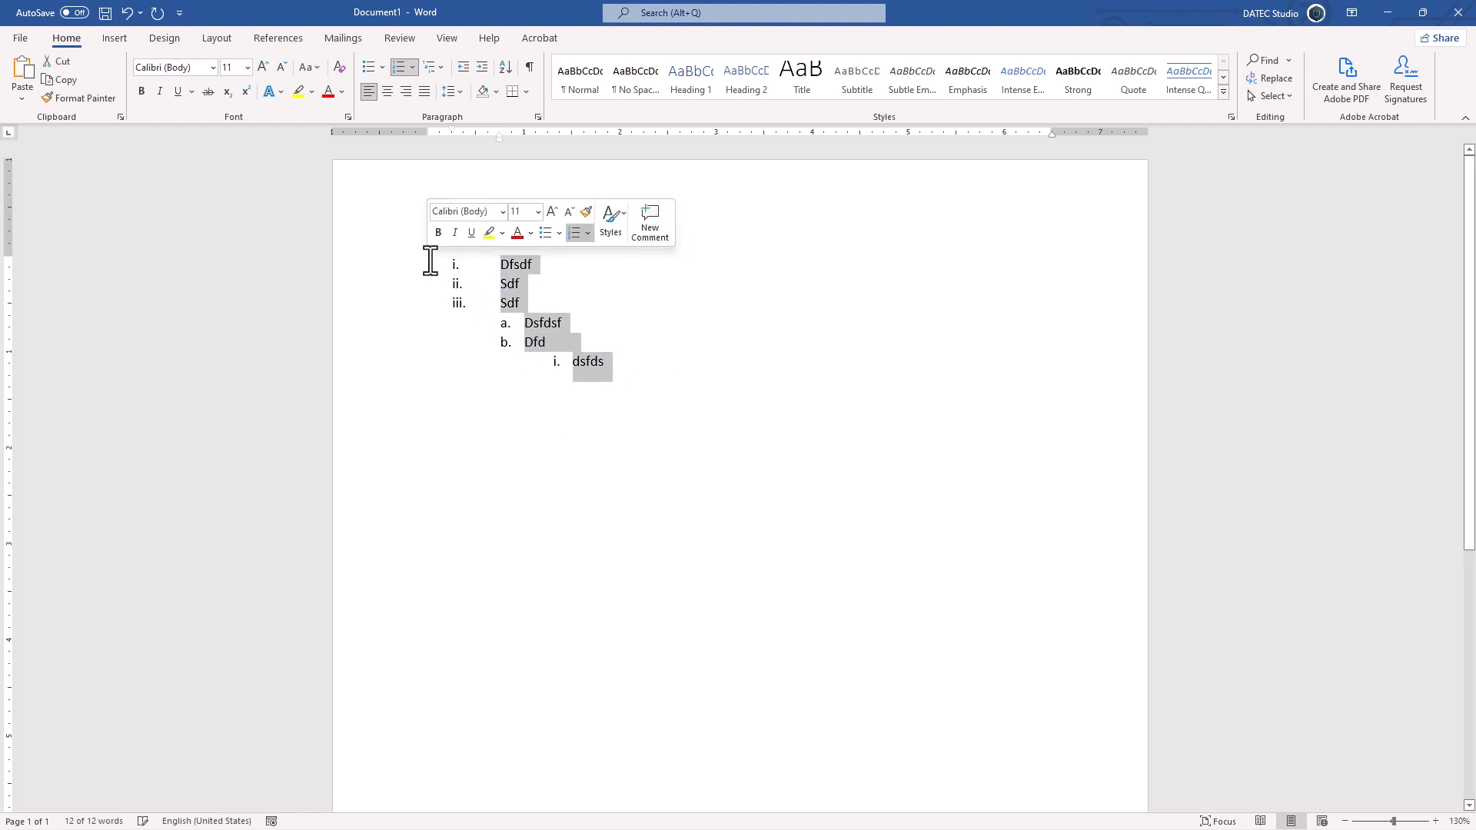
left_click(415, 67)
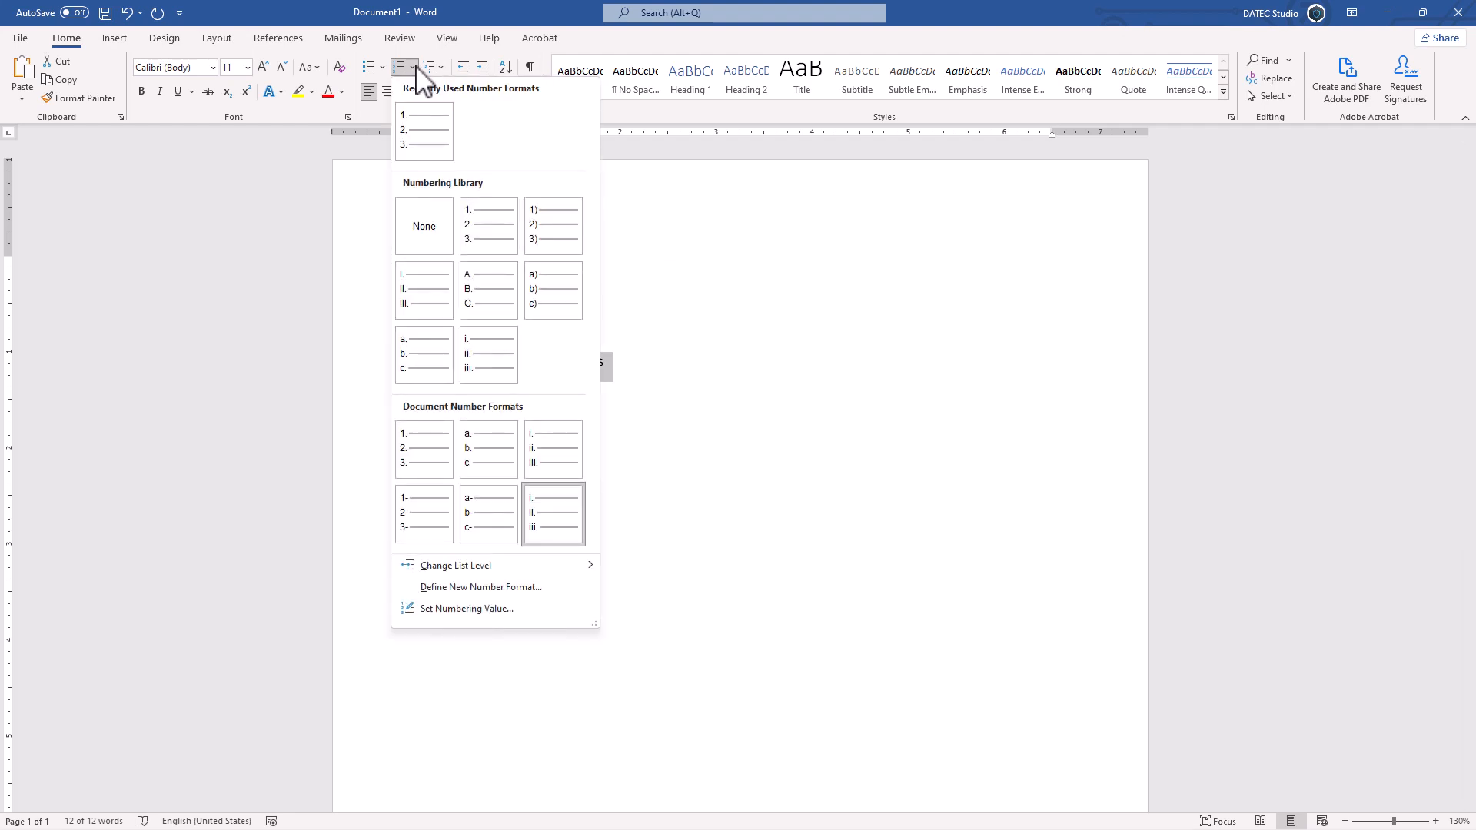
left_click(443, 68)
left_click(443, 68)
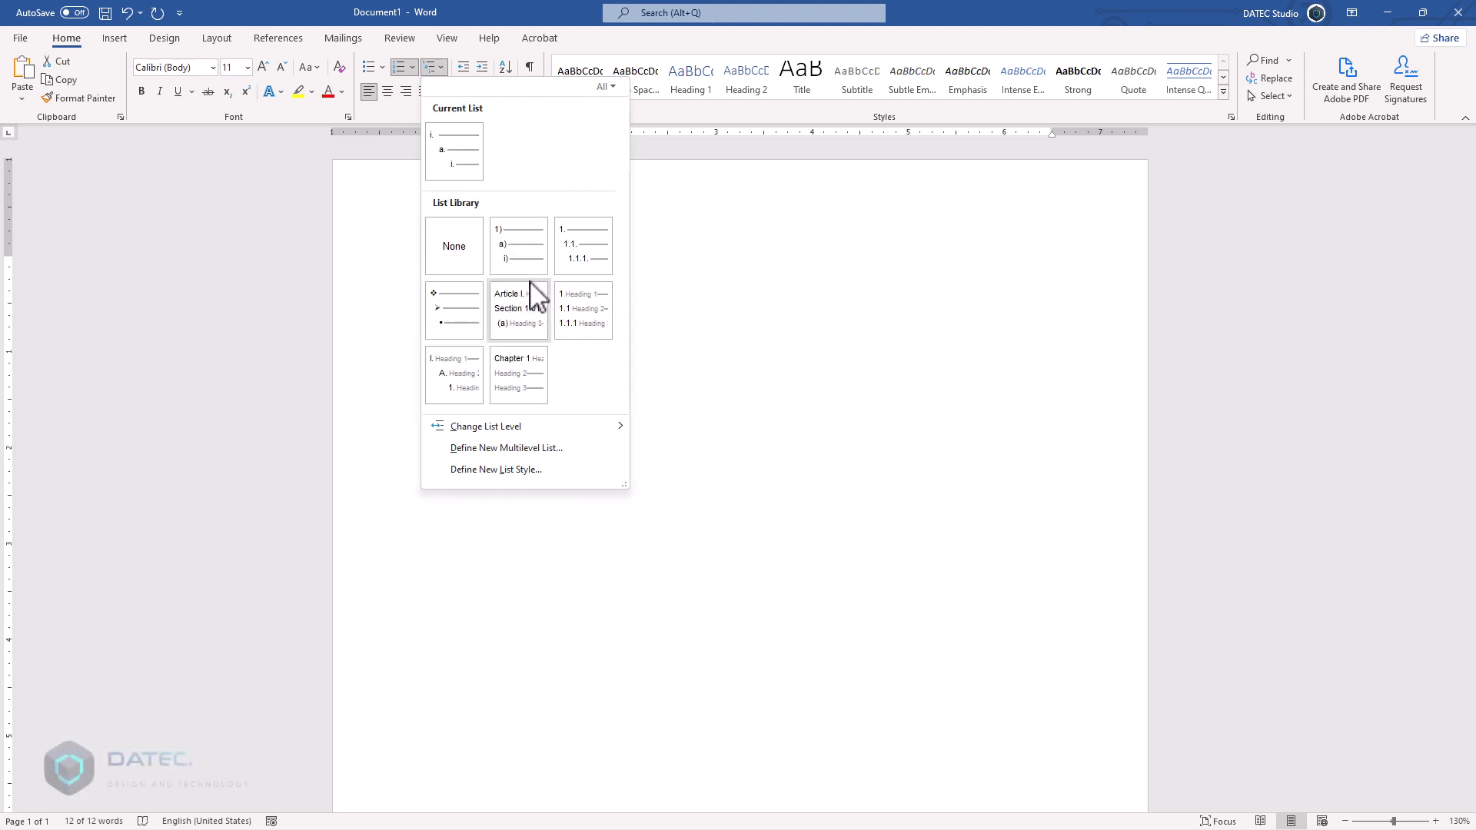
mouse_move(573, 426)
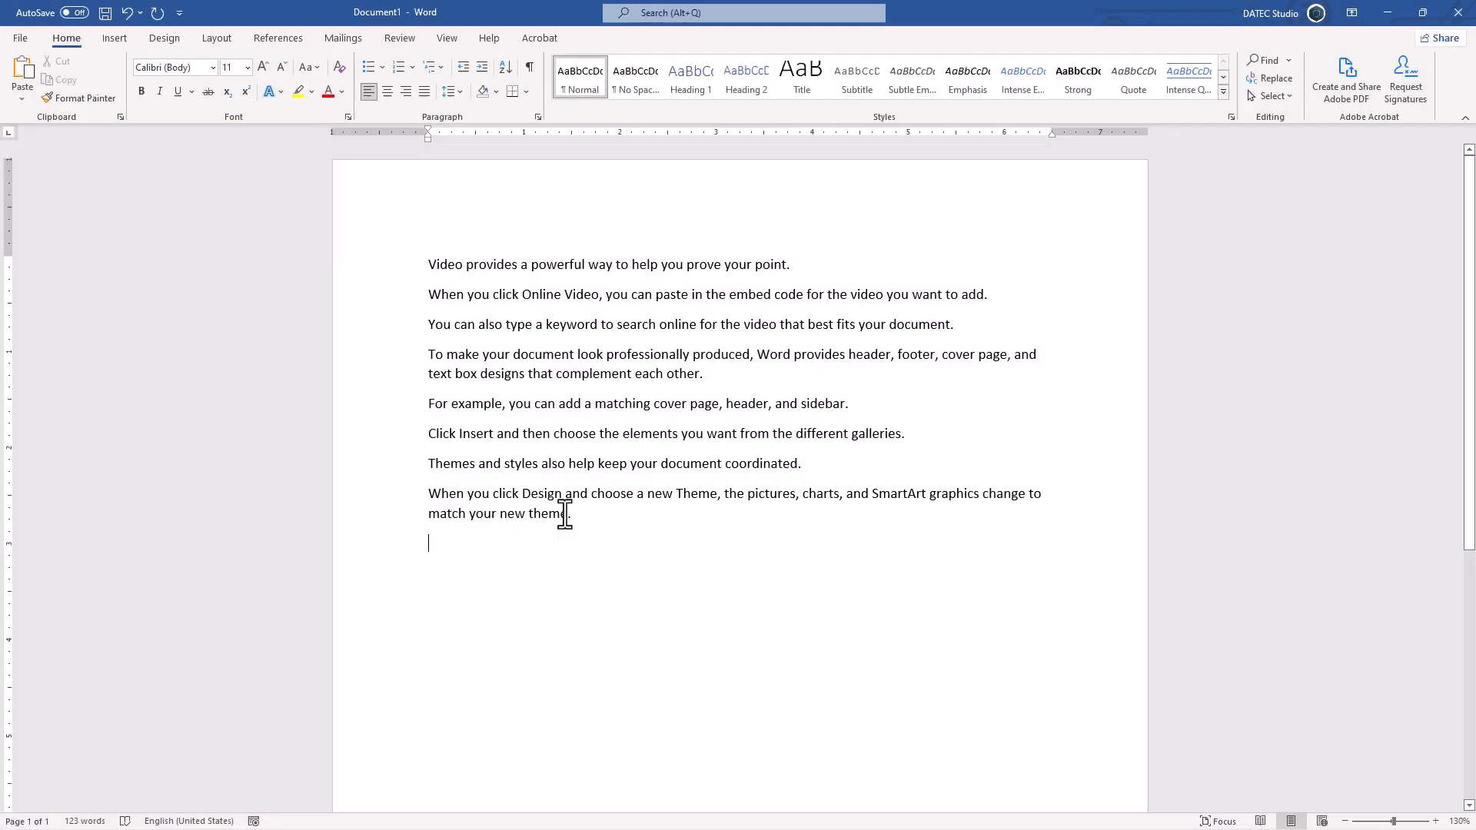
Step: Number all paragraphs in the document with the lowercase Roman i. ii. iii. format
key("ctrl+a")
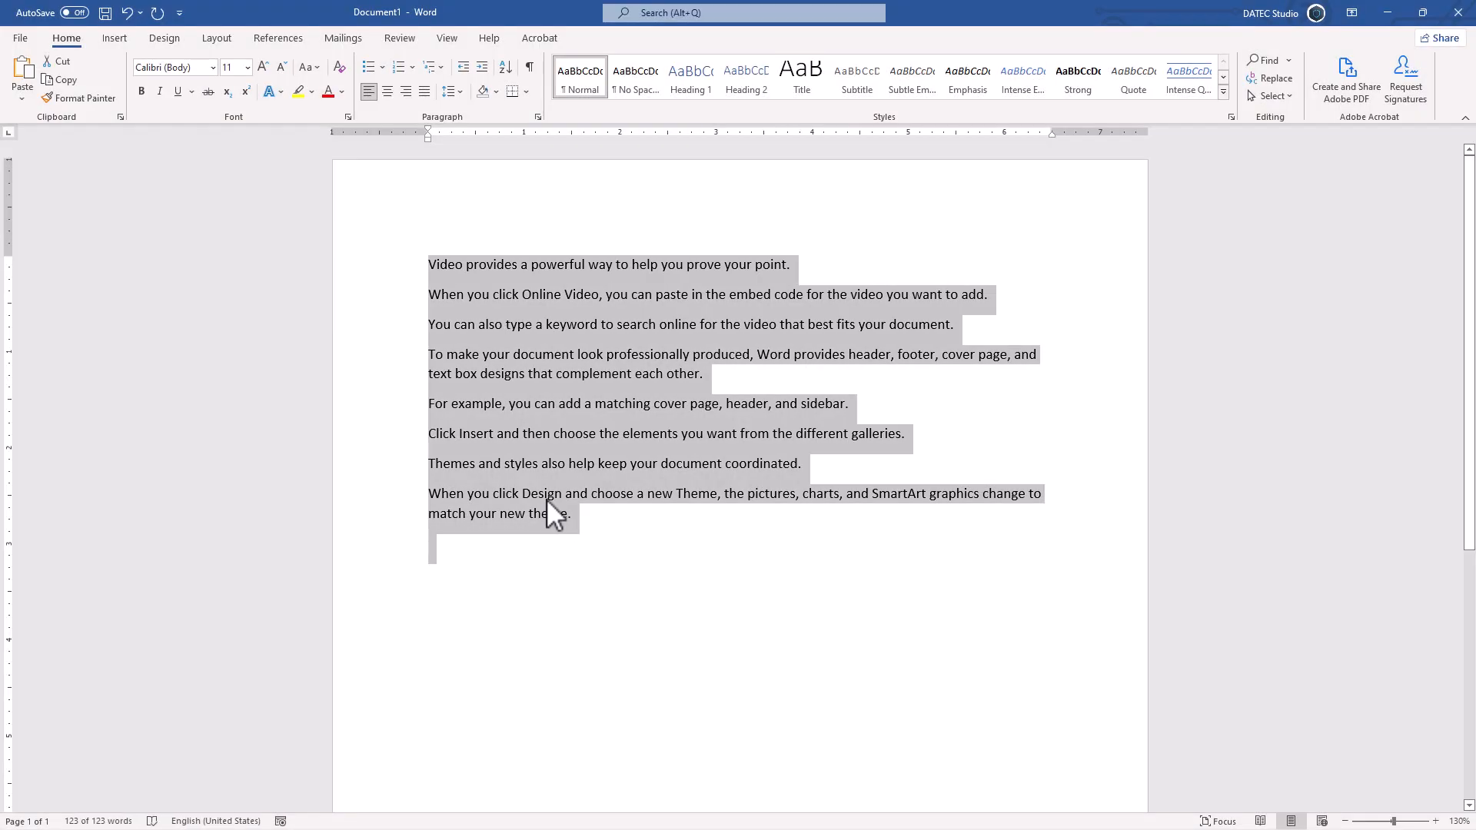
left_click(397, 67)
Step: Demote the "You can also type a keyword" and "To make your document look" items to sub-items of item ii
left_click(455, 329)
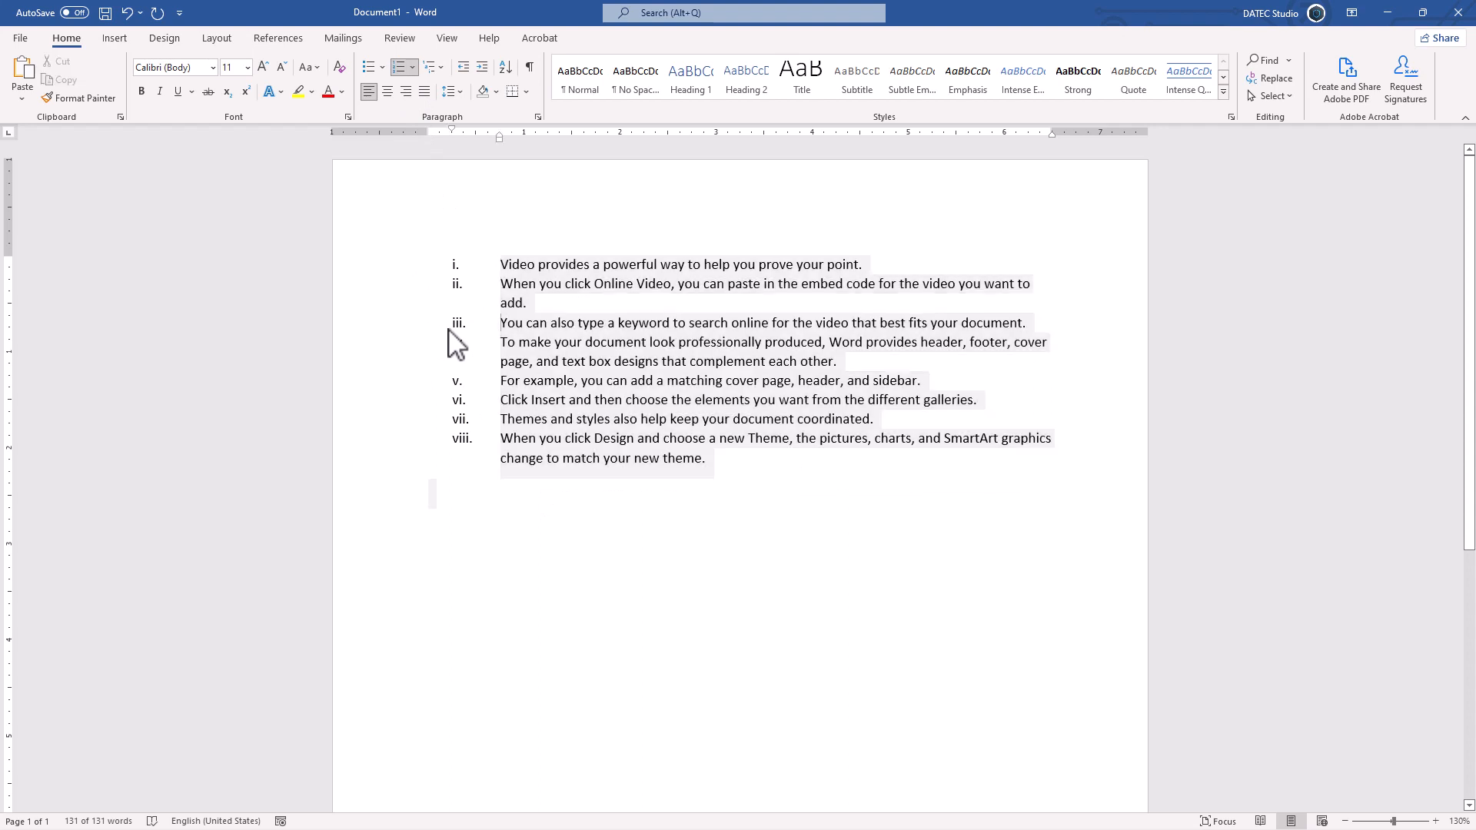
key("Tab")
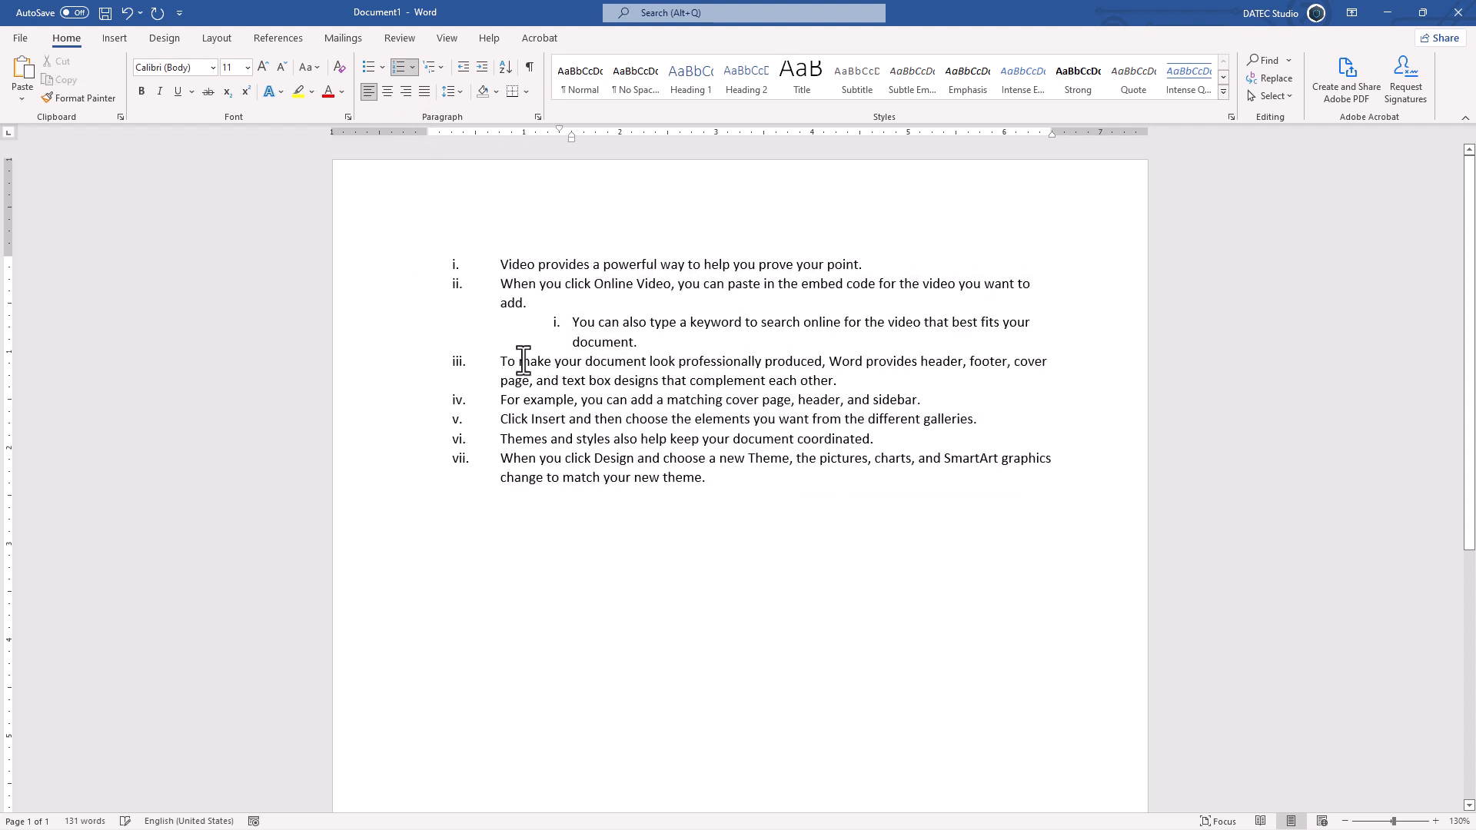
left_click(497, 358)
key("Tab")
Step: Start an empty unnumbered paragraph below the last item of the Roman-numbered list
left_click_drag(711, 478, 439, 268)
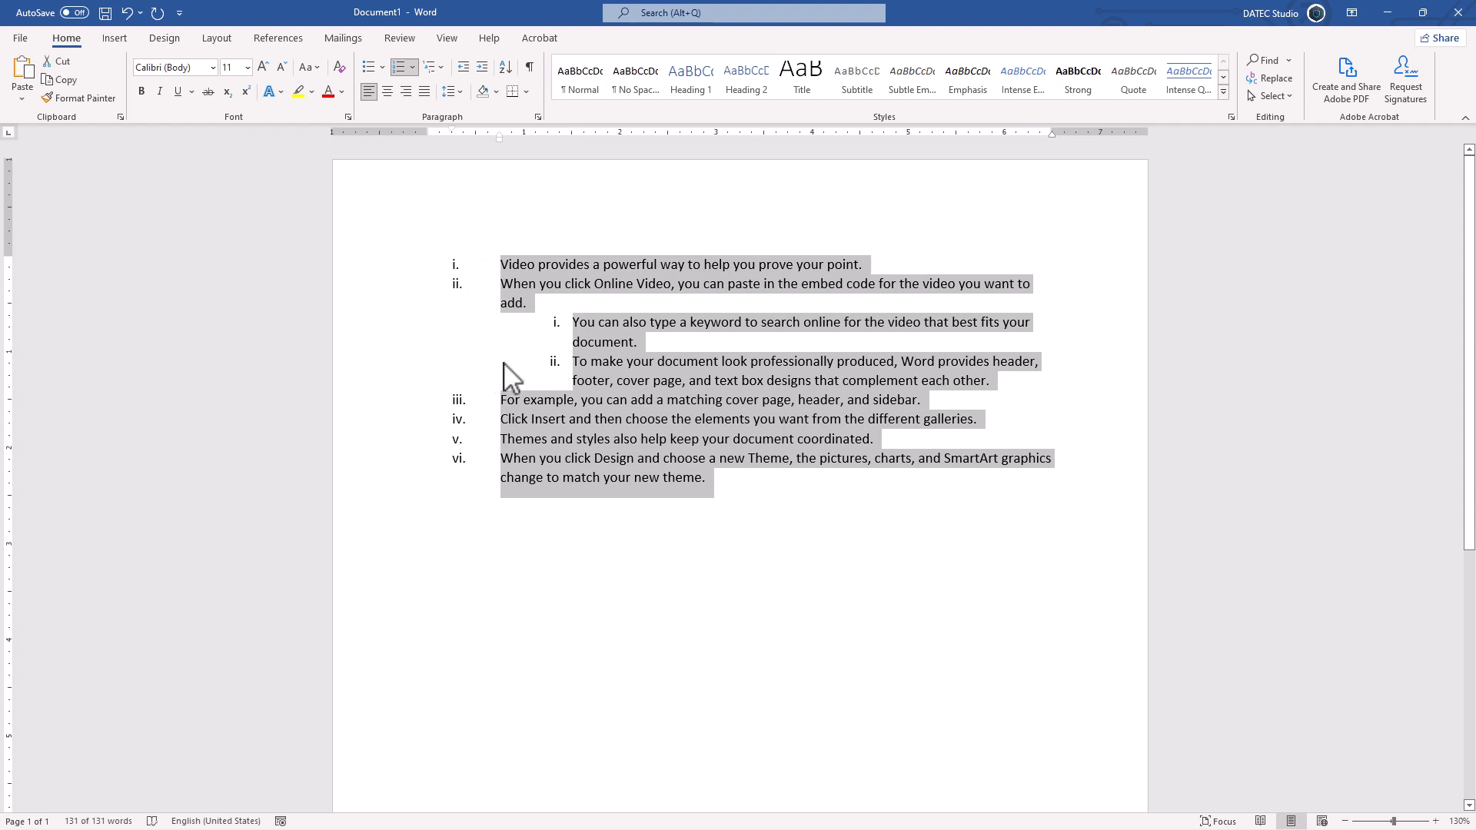
left_click(412, 67)
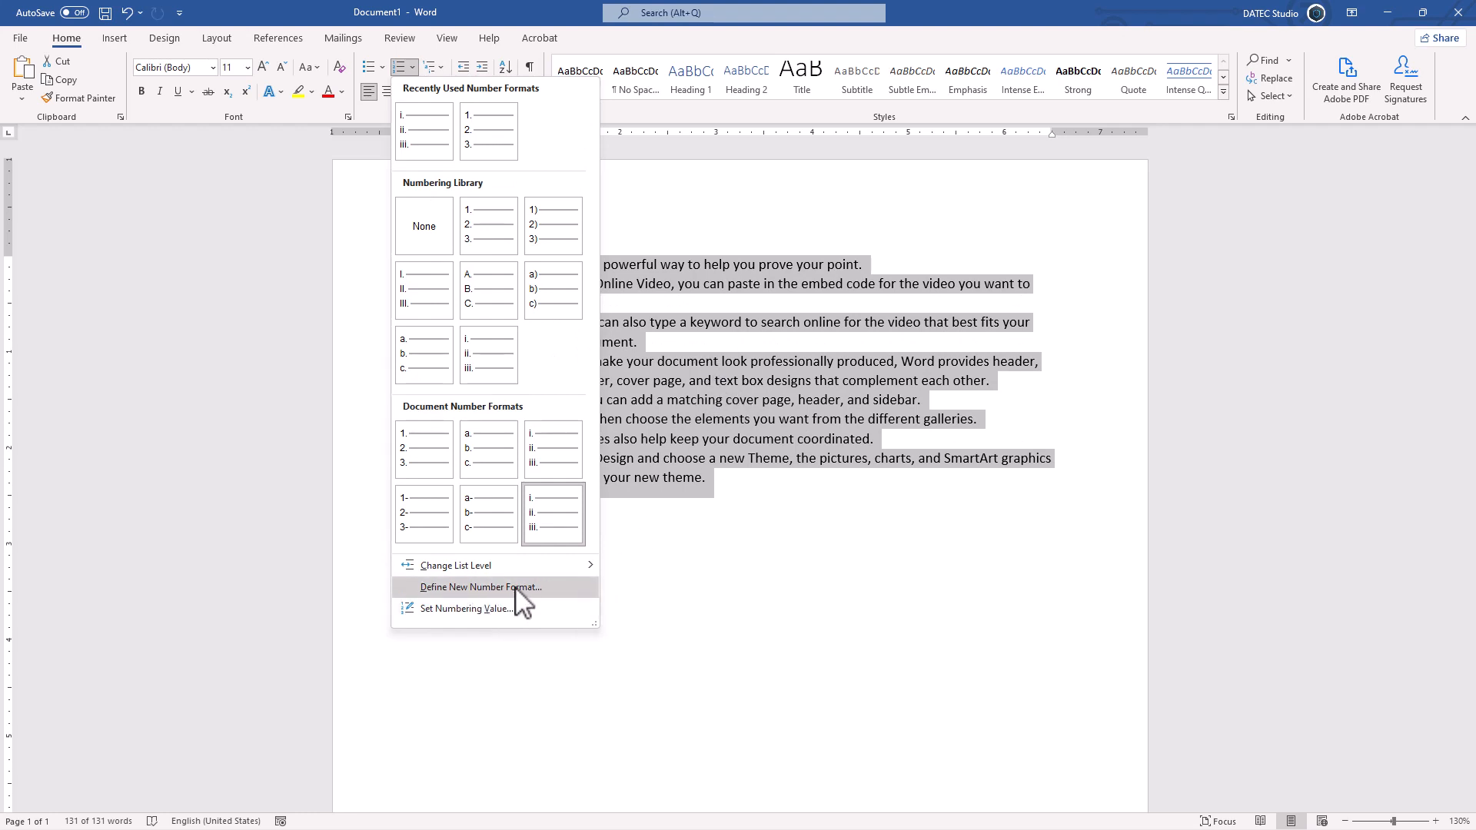
left_click(717, 499)
left_click(714, 492)
key("Return")
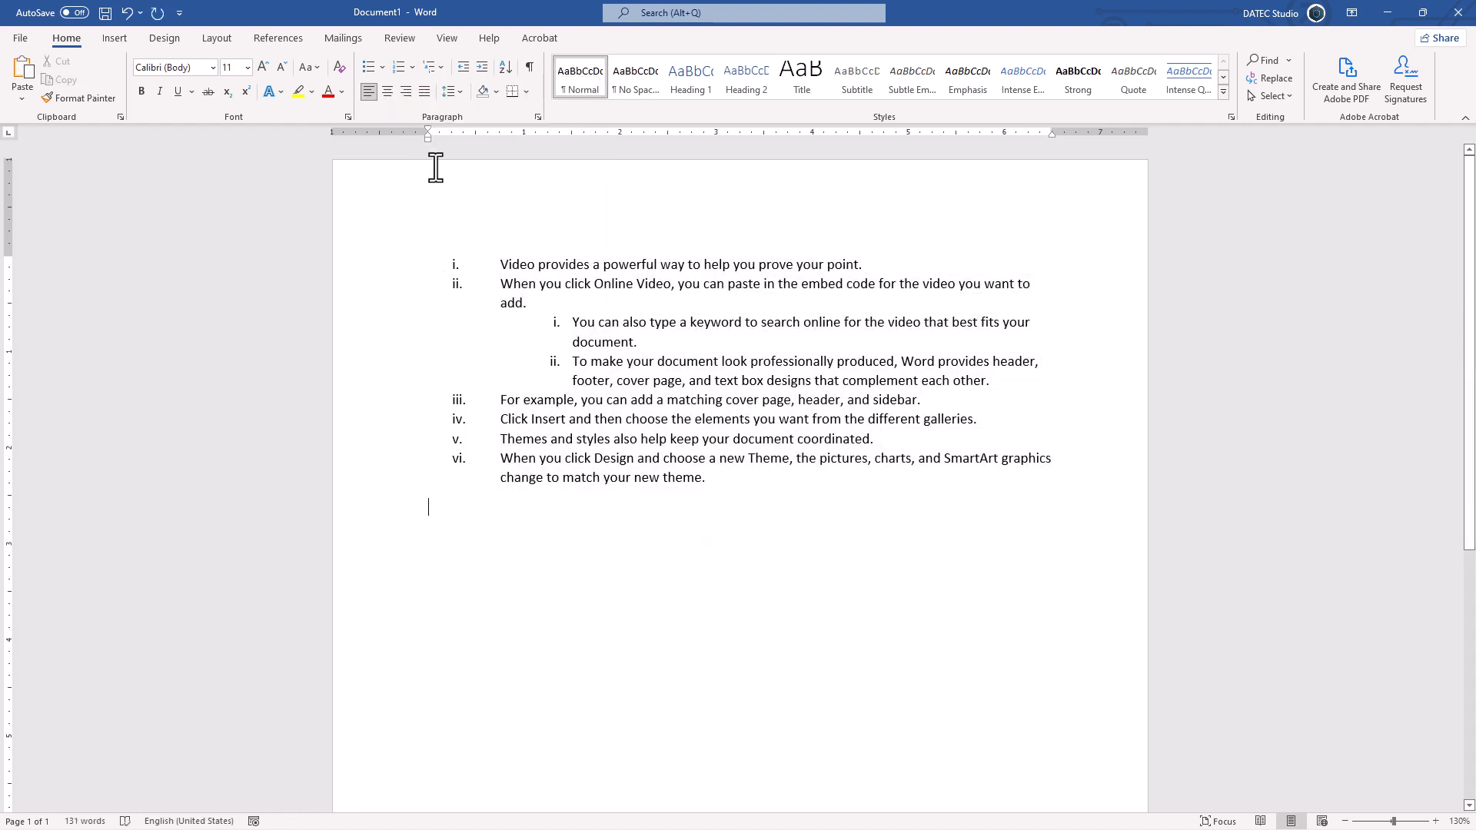
left_click(412, 68)
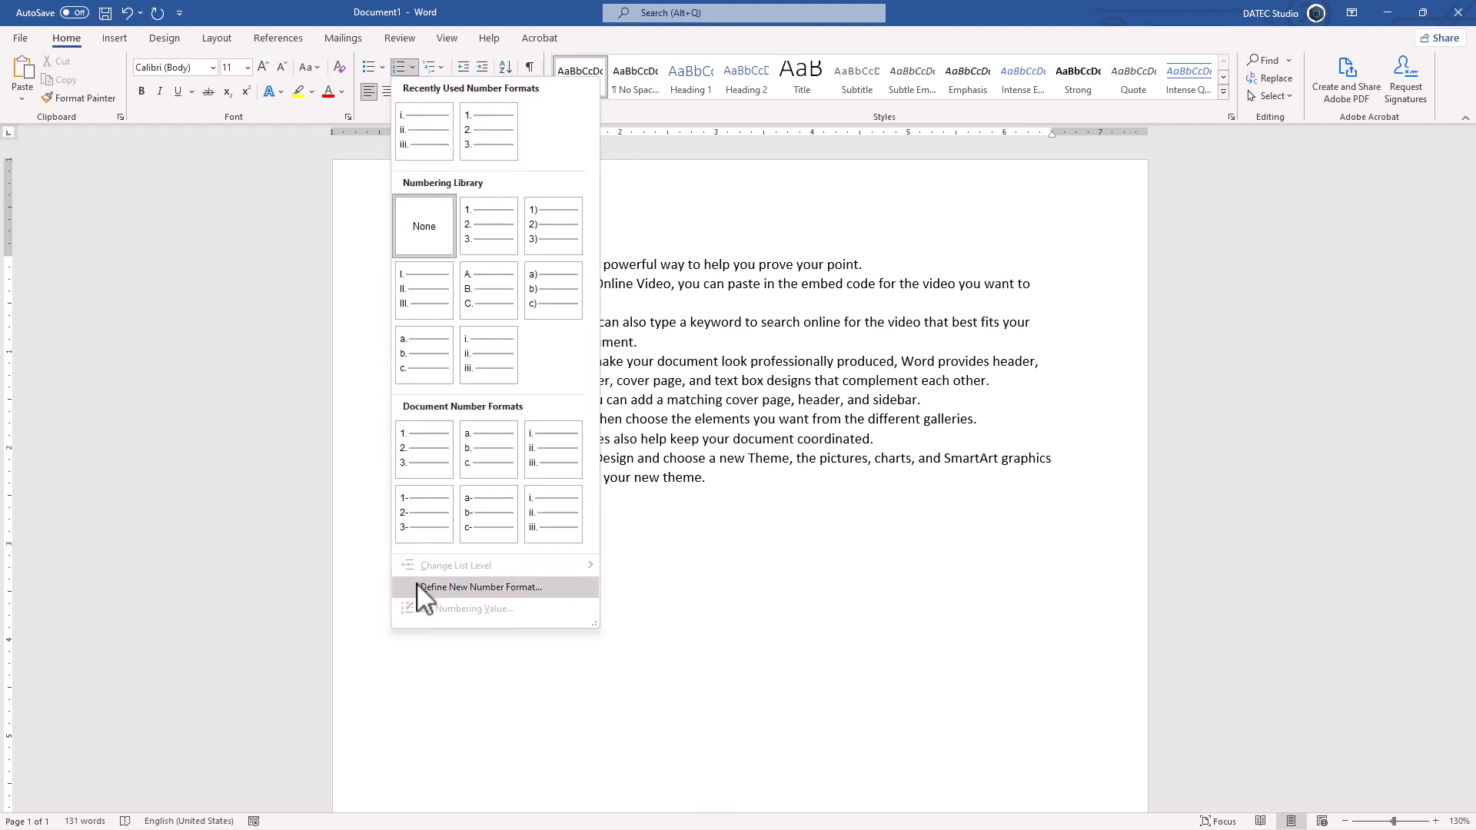
left_click(492, 589)
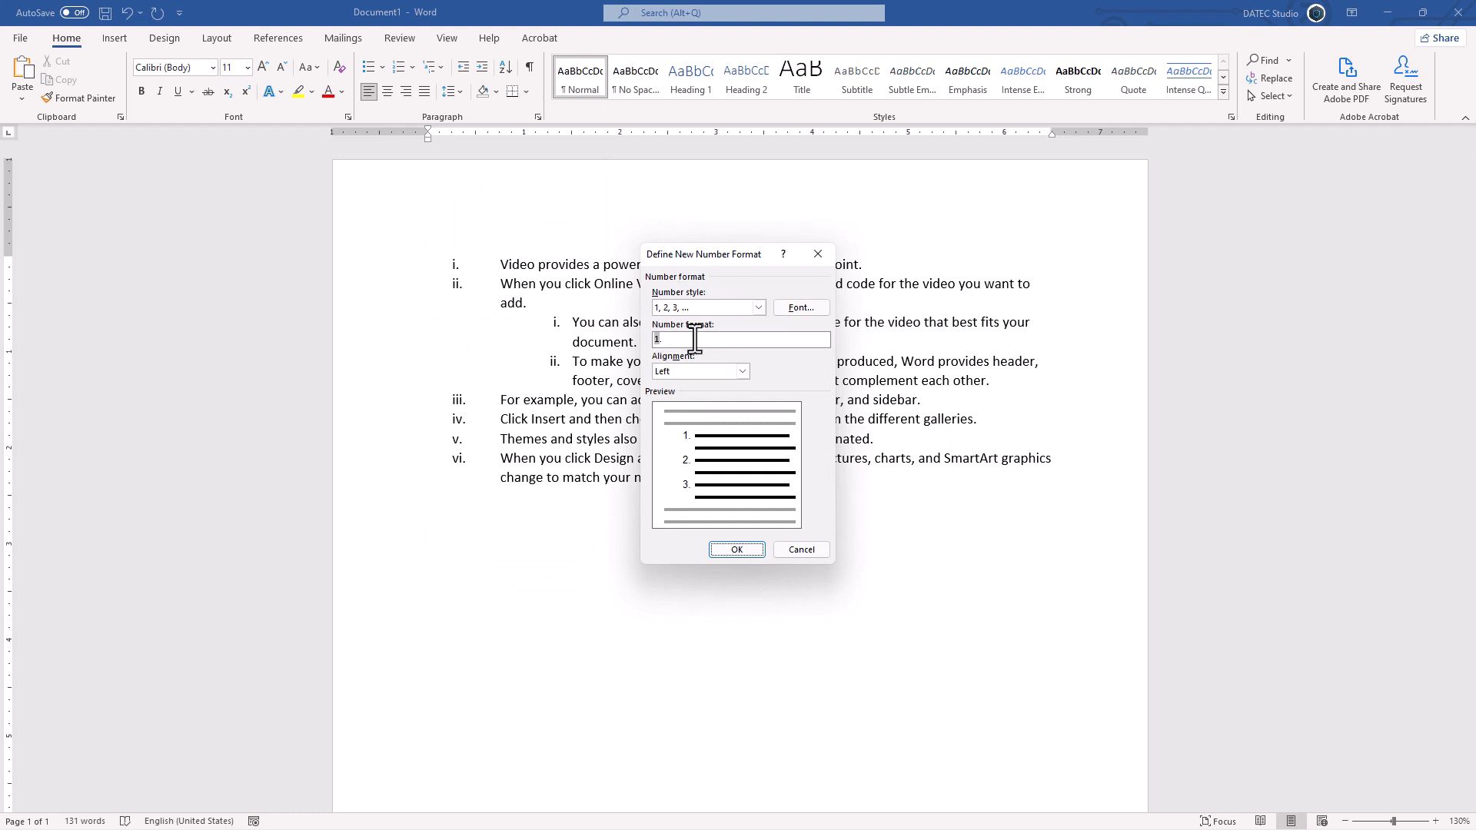
key("Escape")
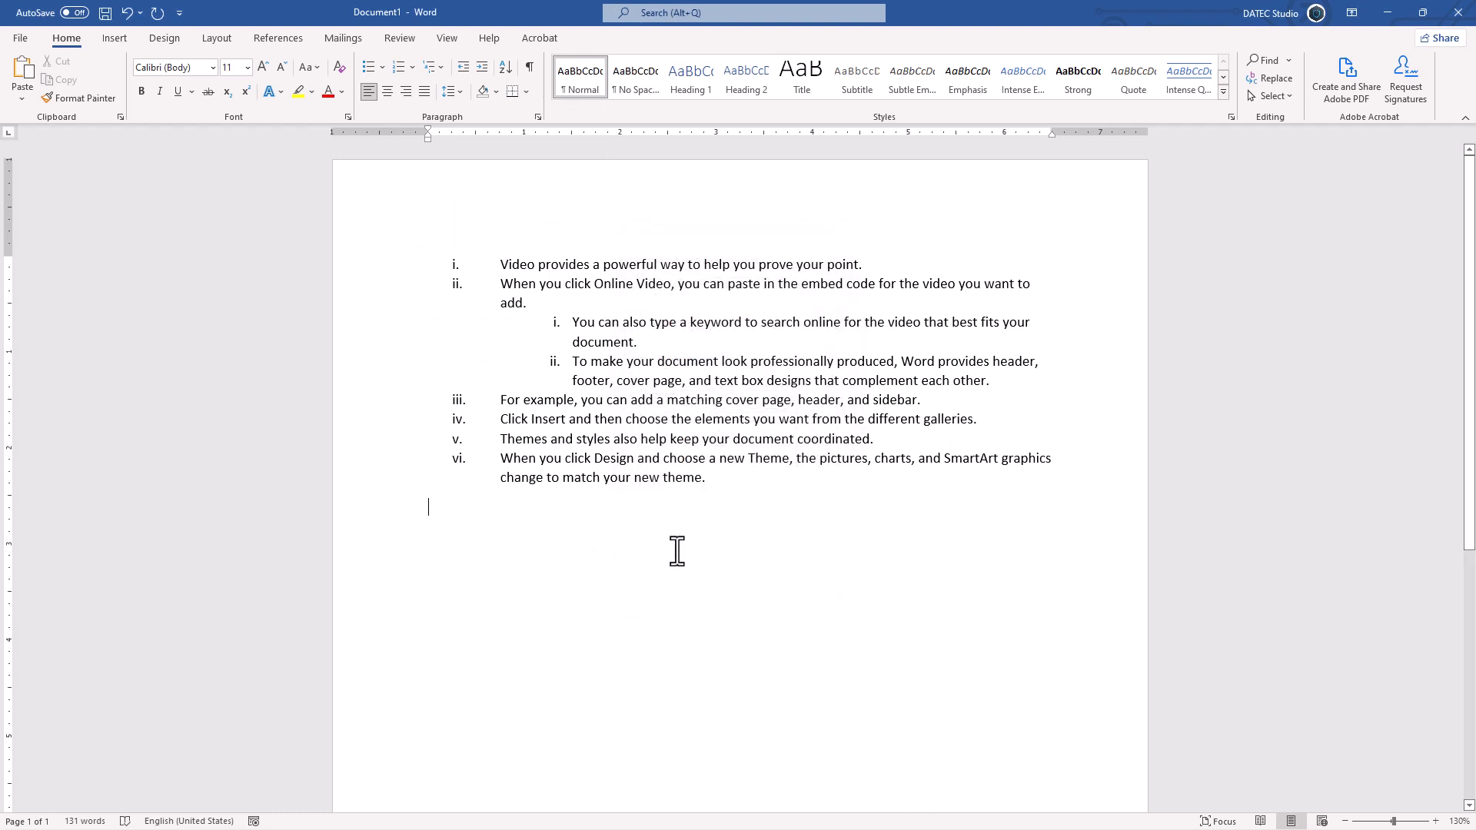
left_click(413, 67)
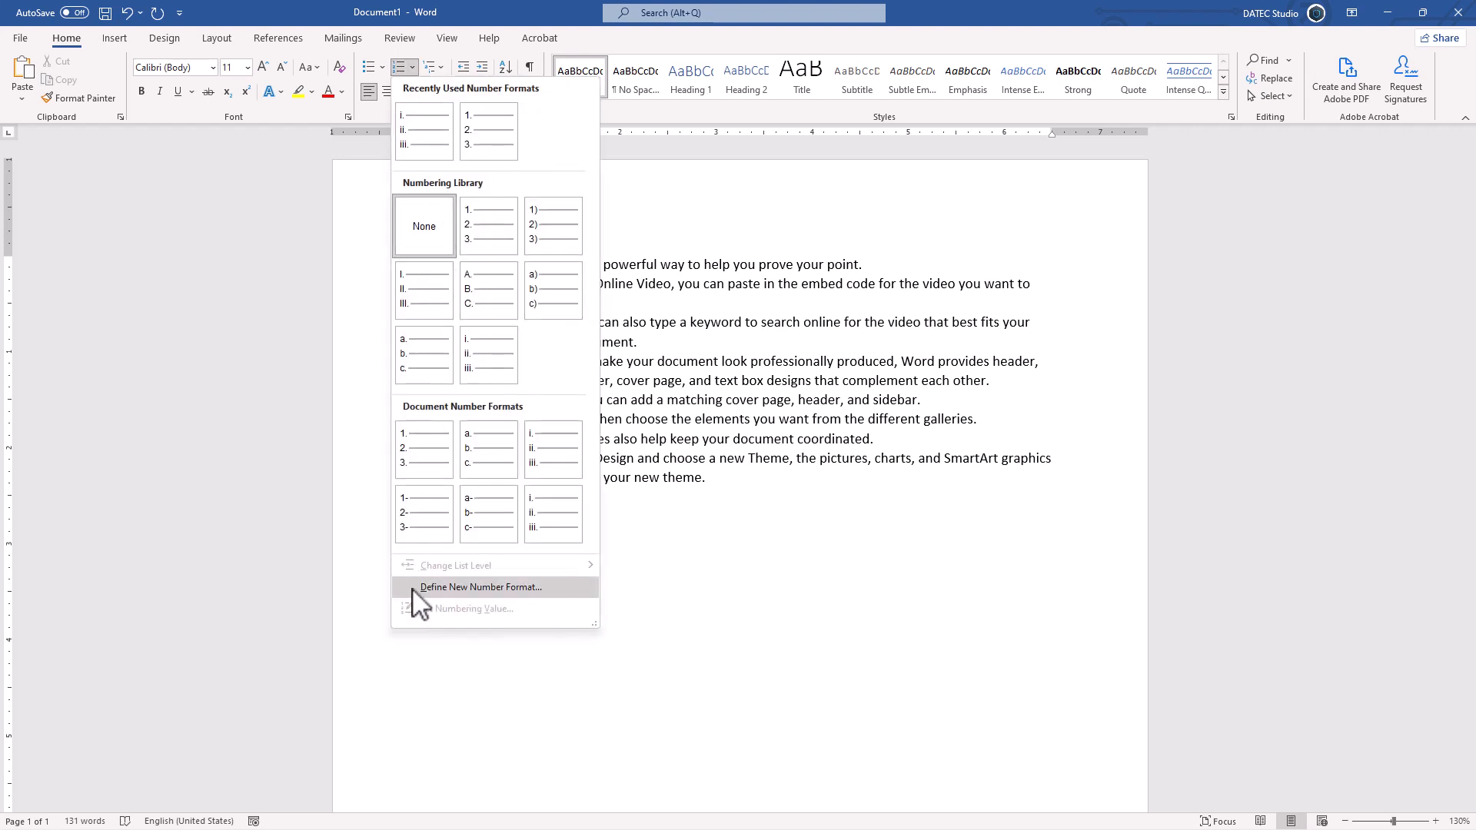
left_click(492, 588)
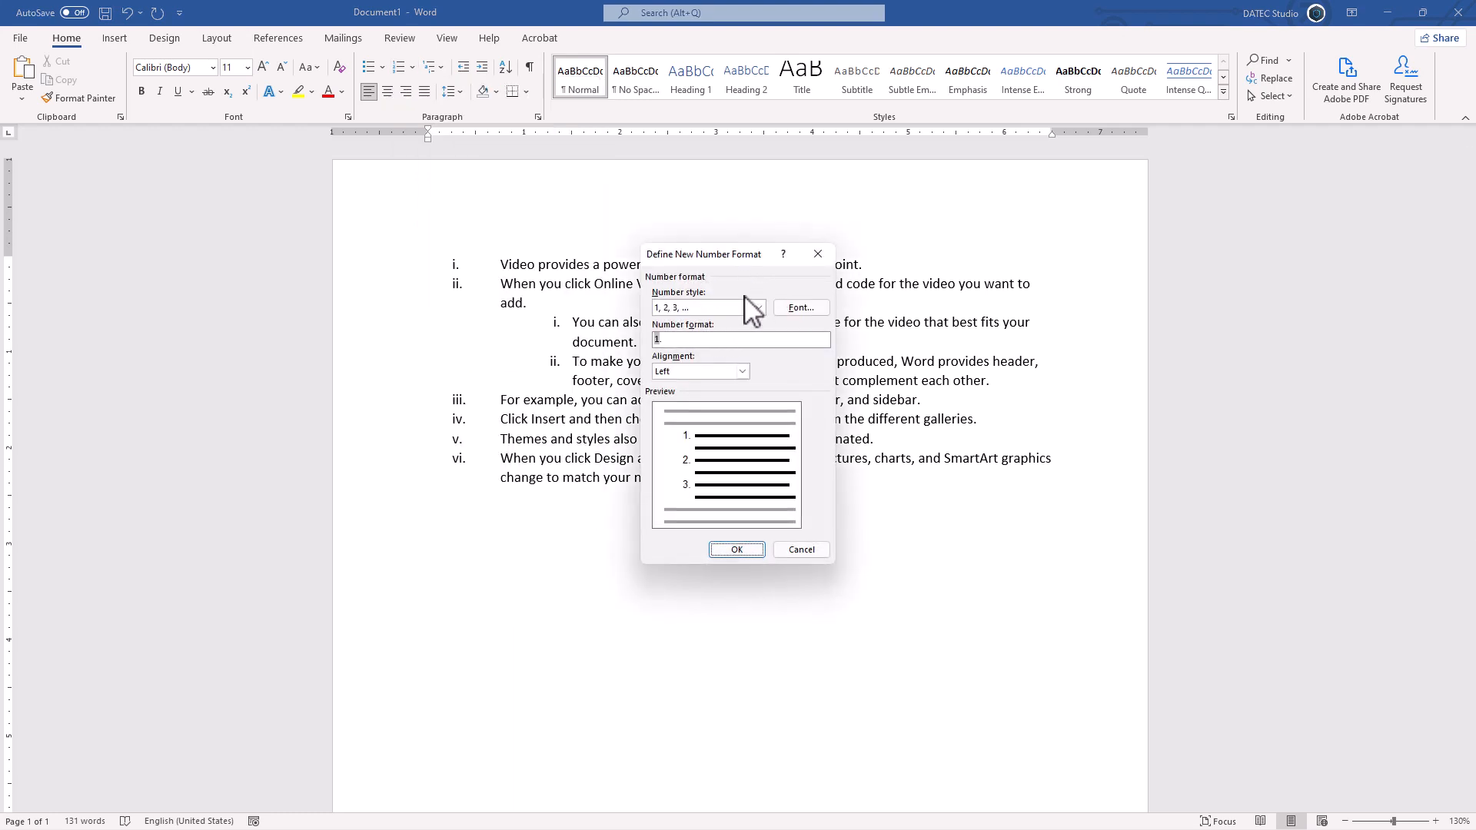
left_click(818, 254)
left_click_drag(800, 500, 428, 254)
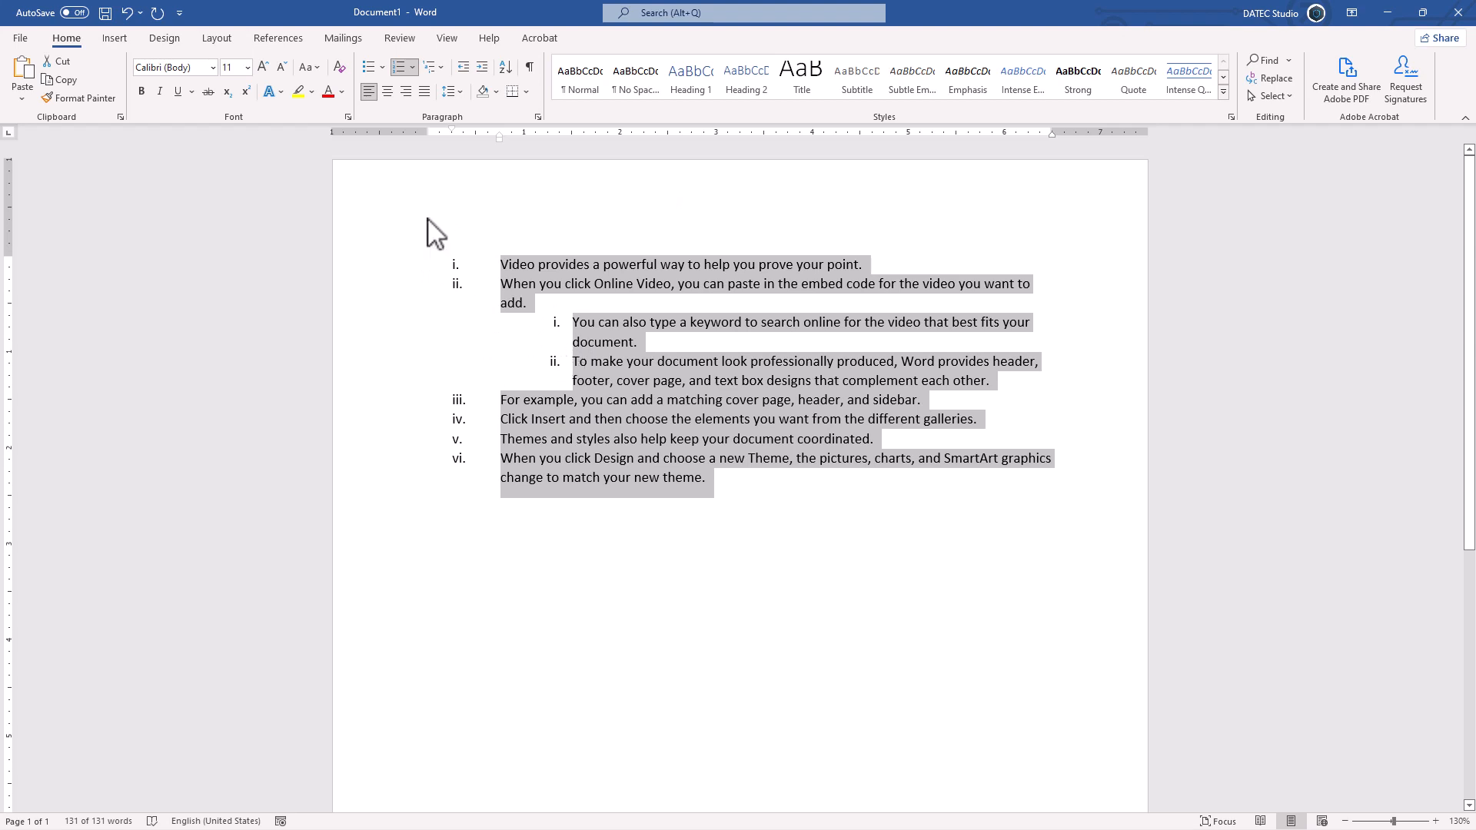
left_click(413, 68)
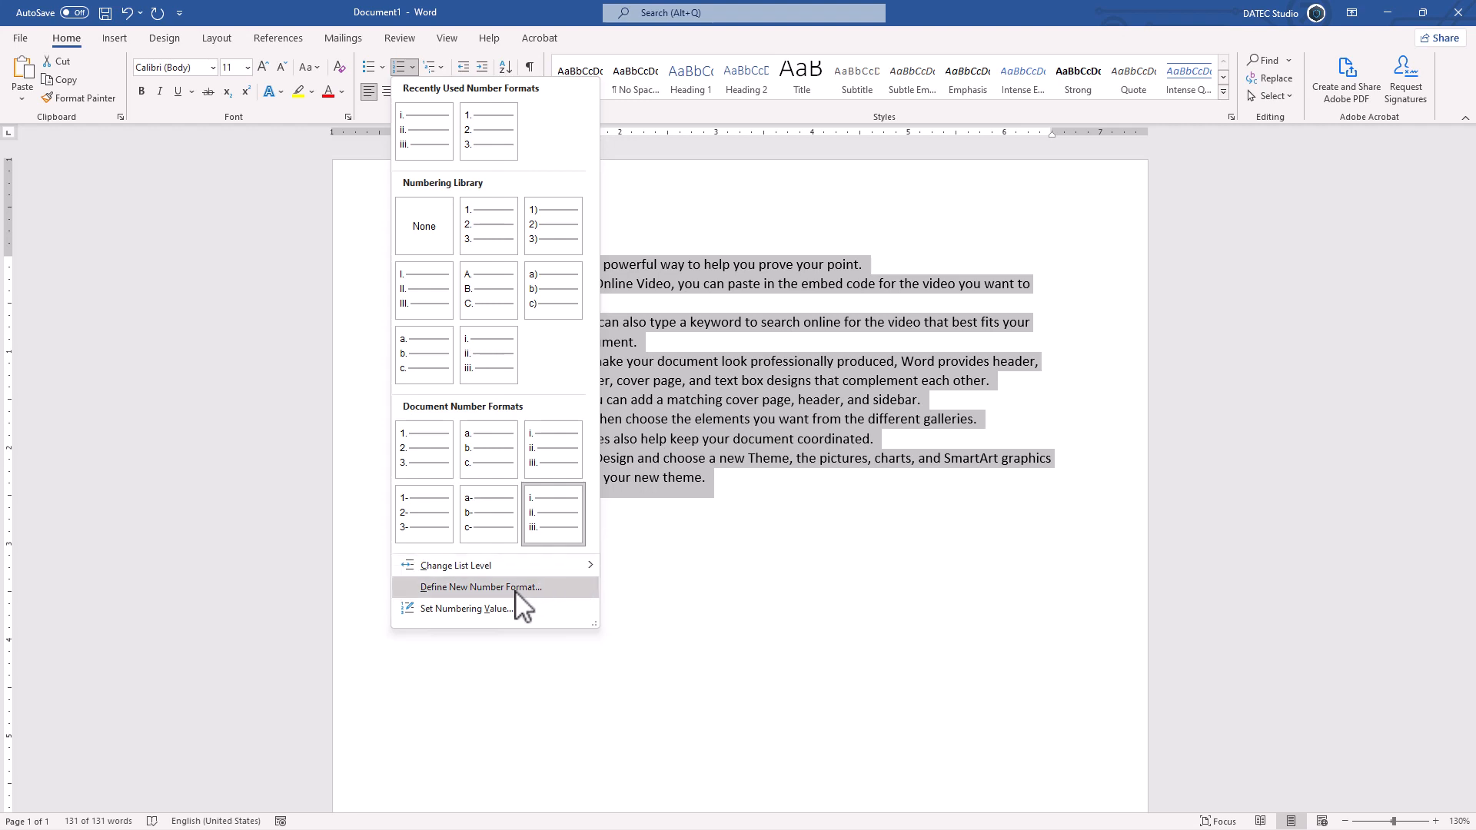
left_click(474, 592)
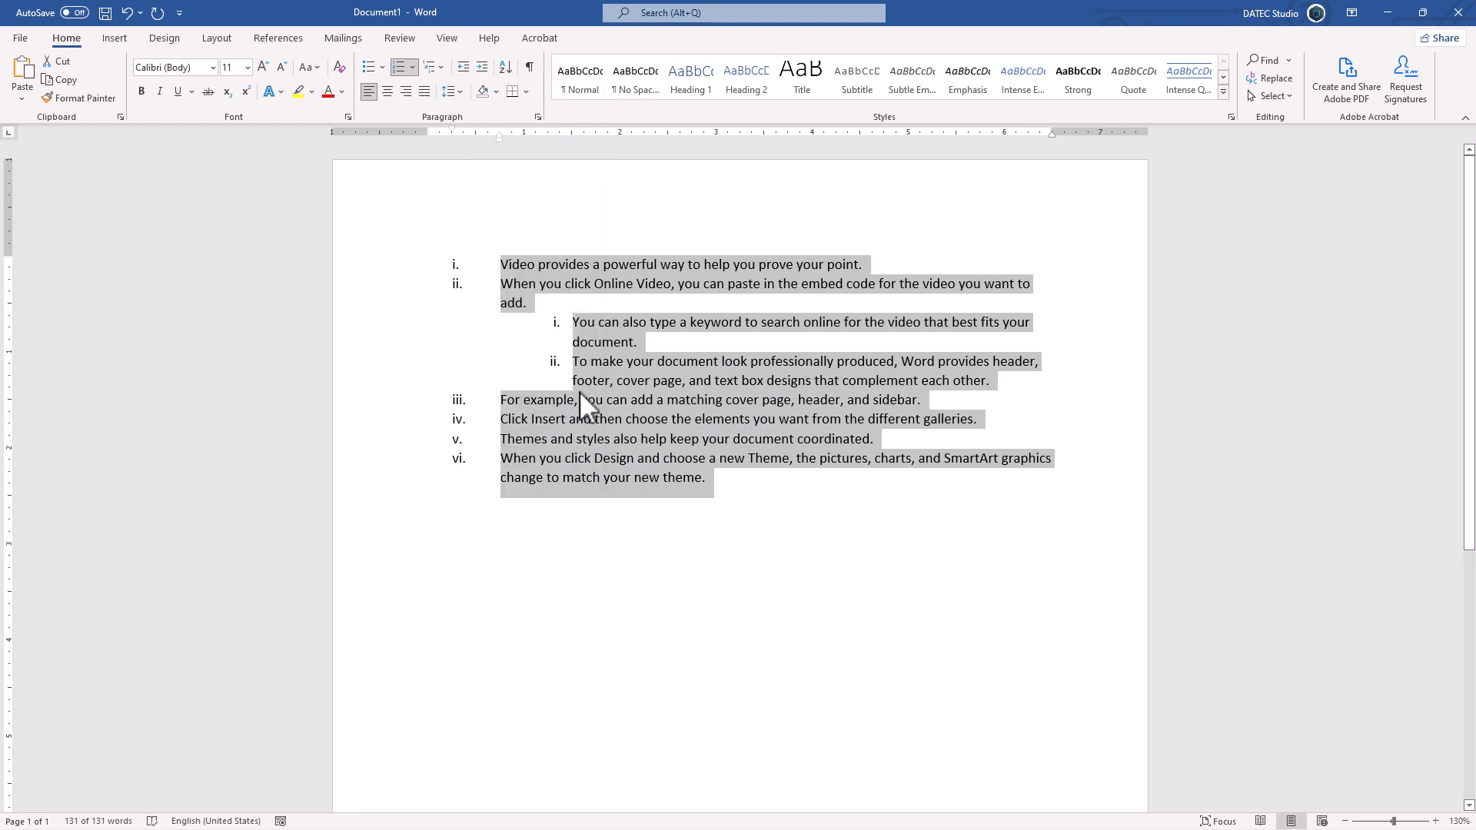
left_click(413, 67)
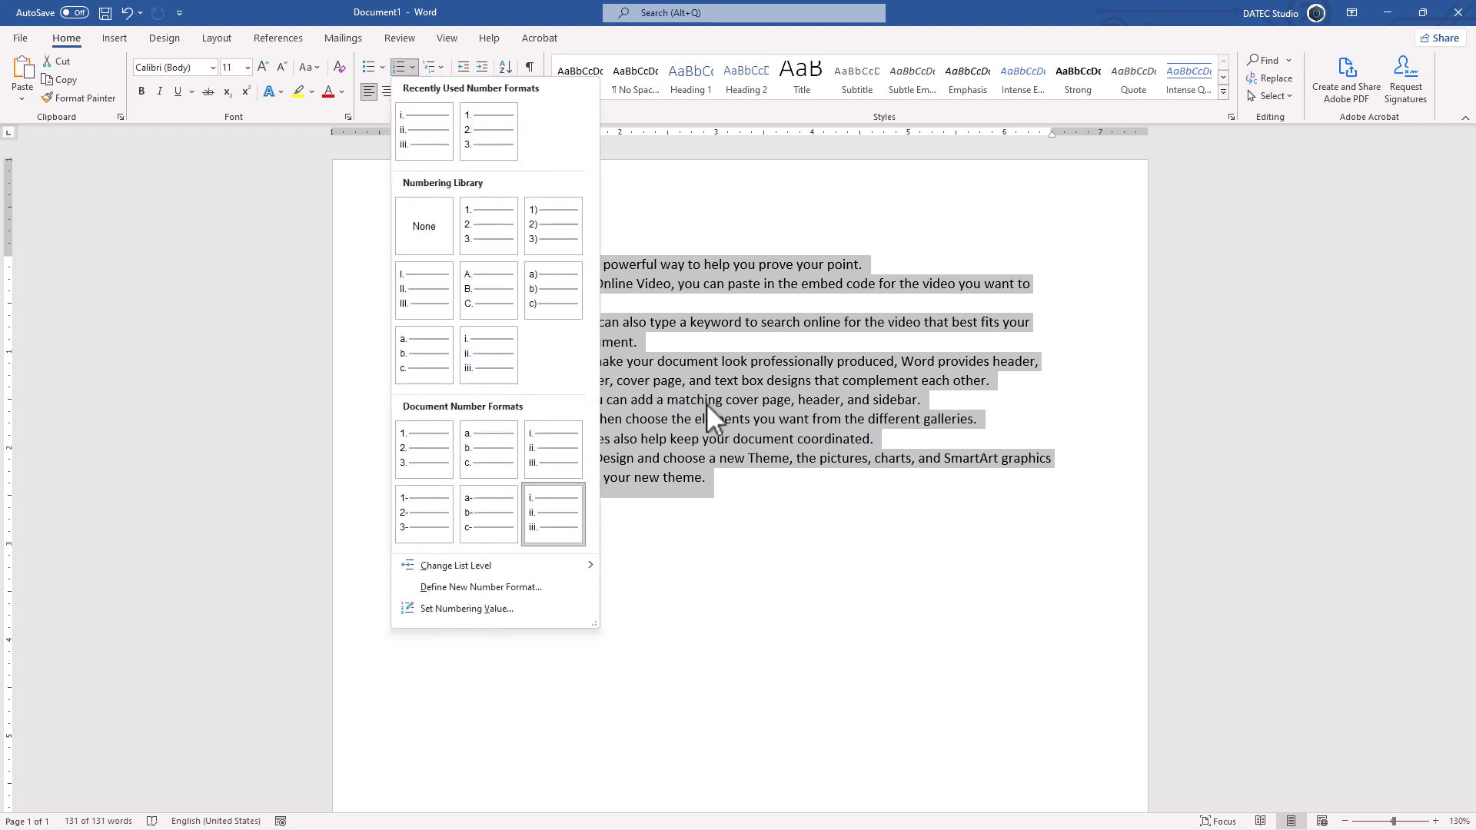
left_click(671, 569)
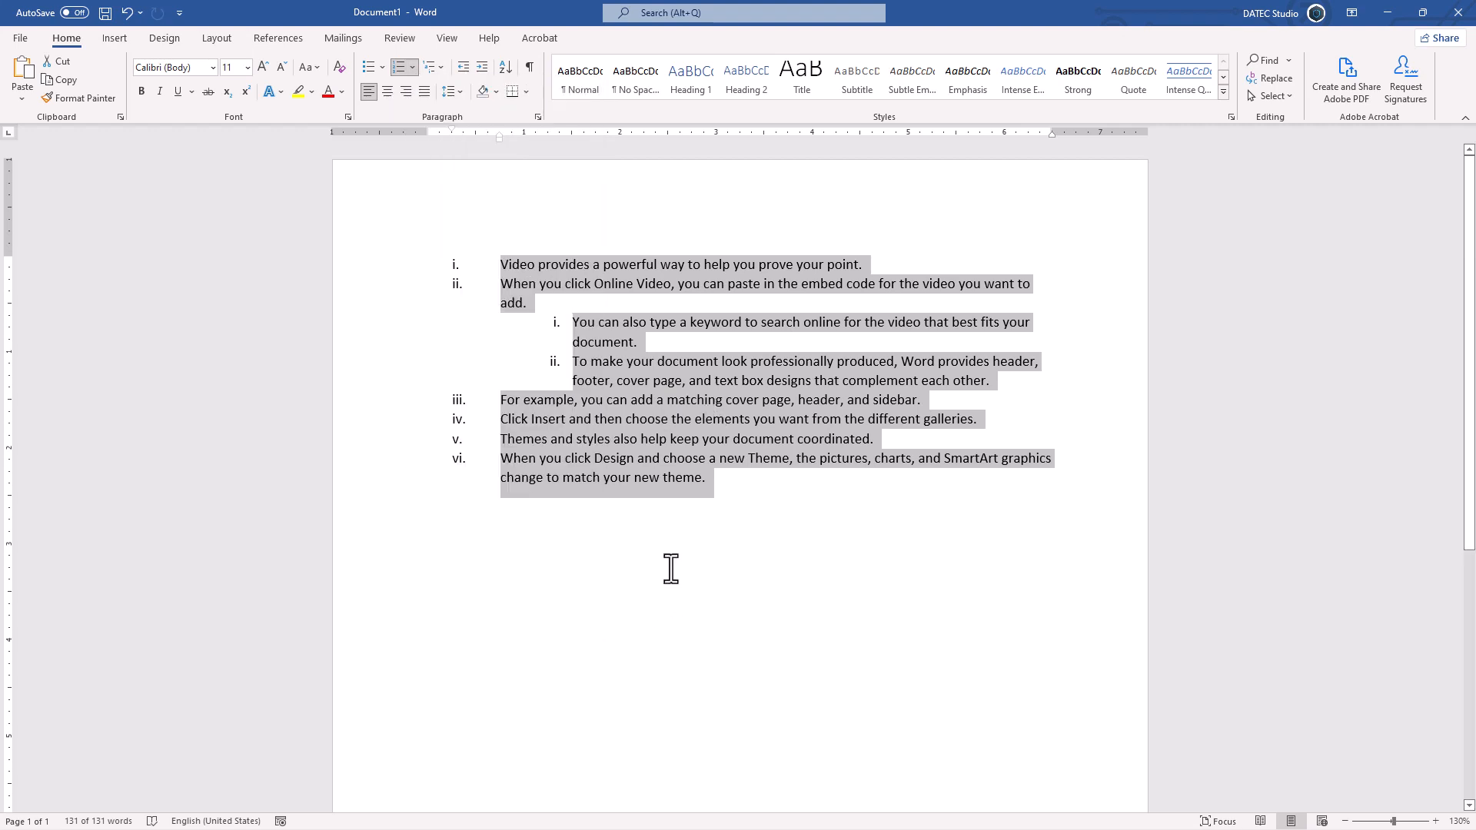
Step: Define a new number format for the empty paragraph below the list, using the 0001, 0002, 0003, ... number style
left_click(616, 553)
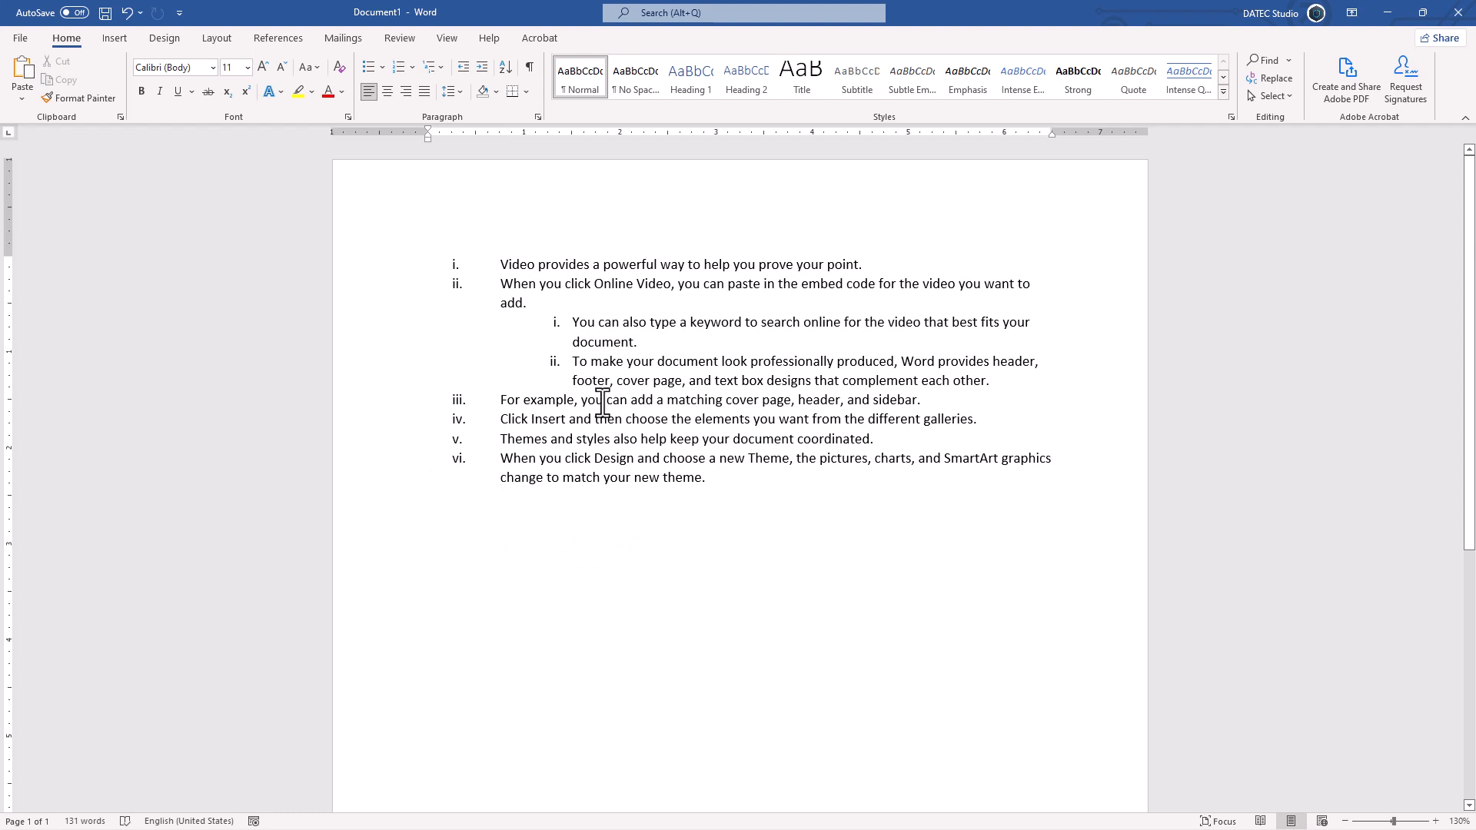
left_click(413, 68)
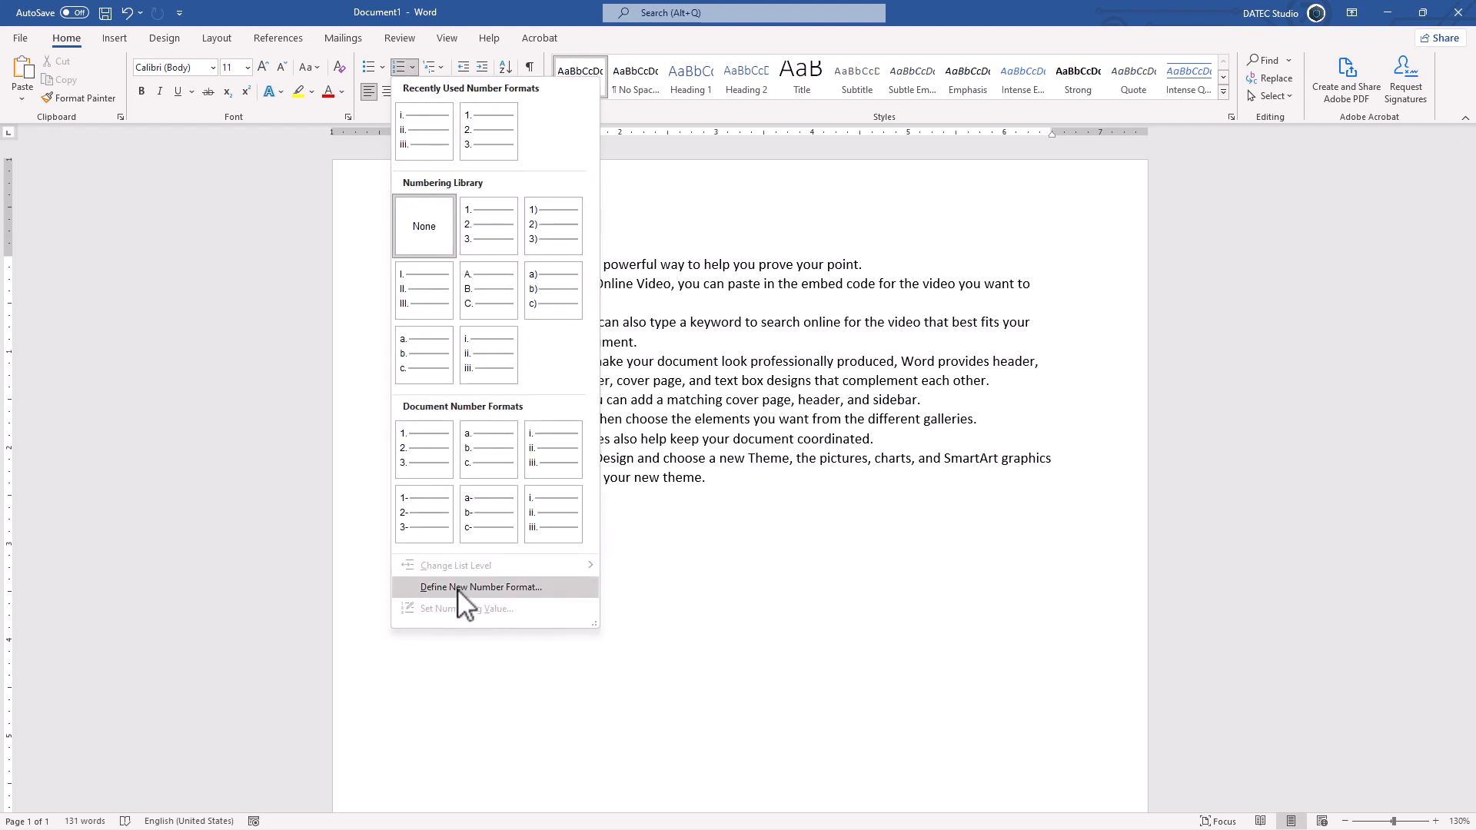
left_click(511, 592)
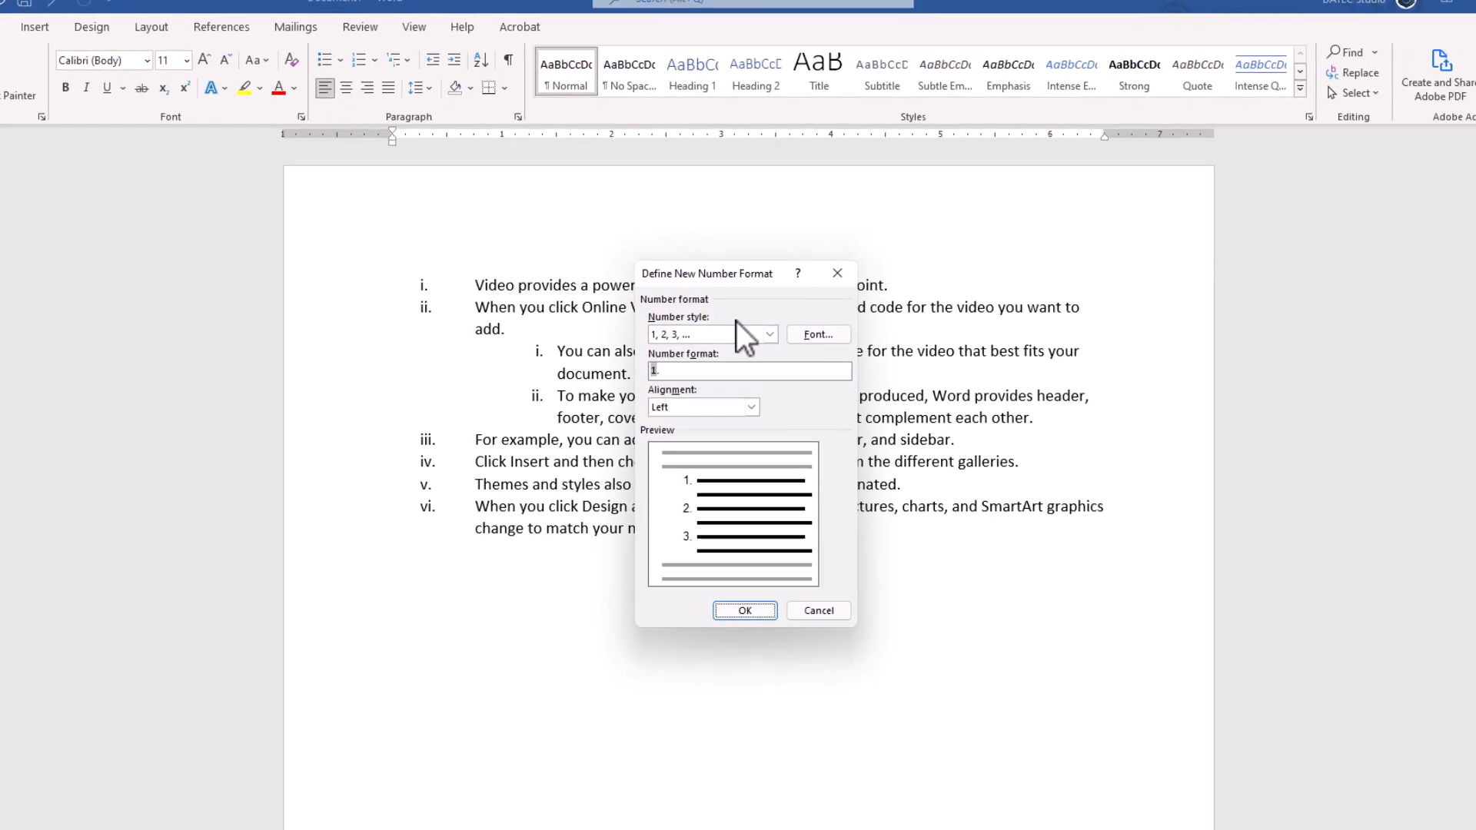
left_click(778, 355)
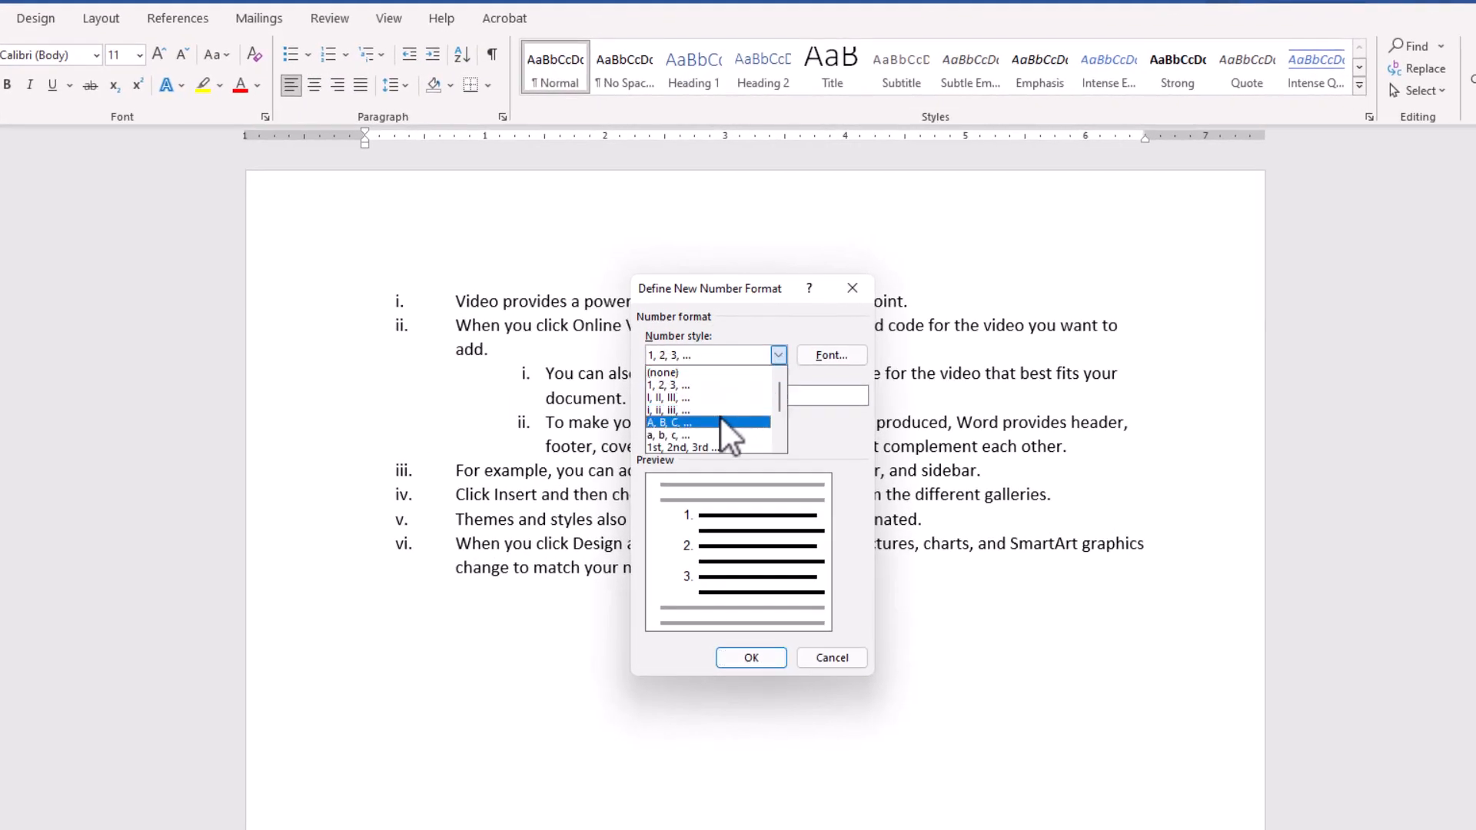
scroll(720, 416, "down", 2)
scroll(715, 418, "down", 1)
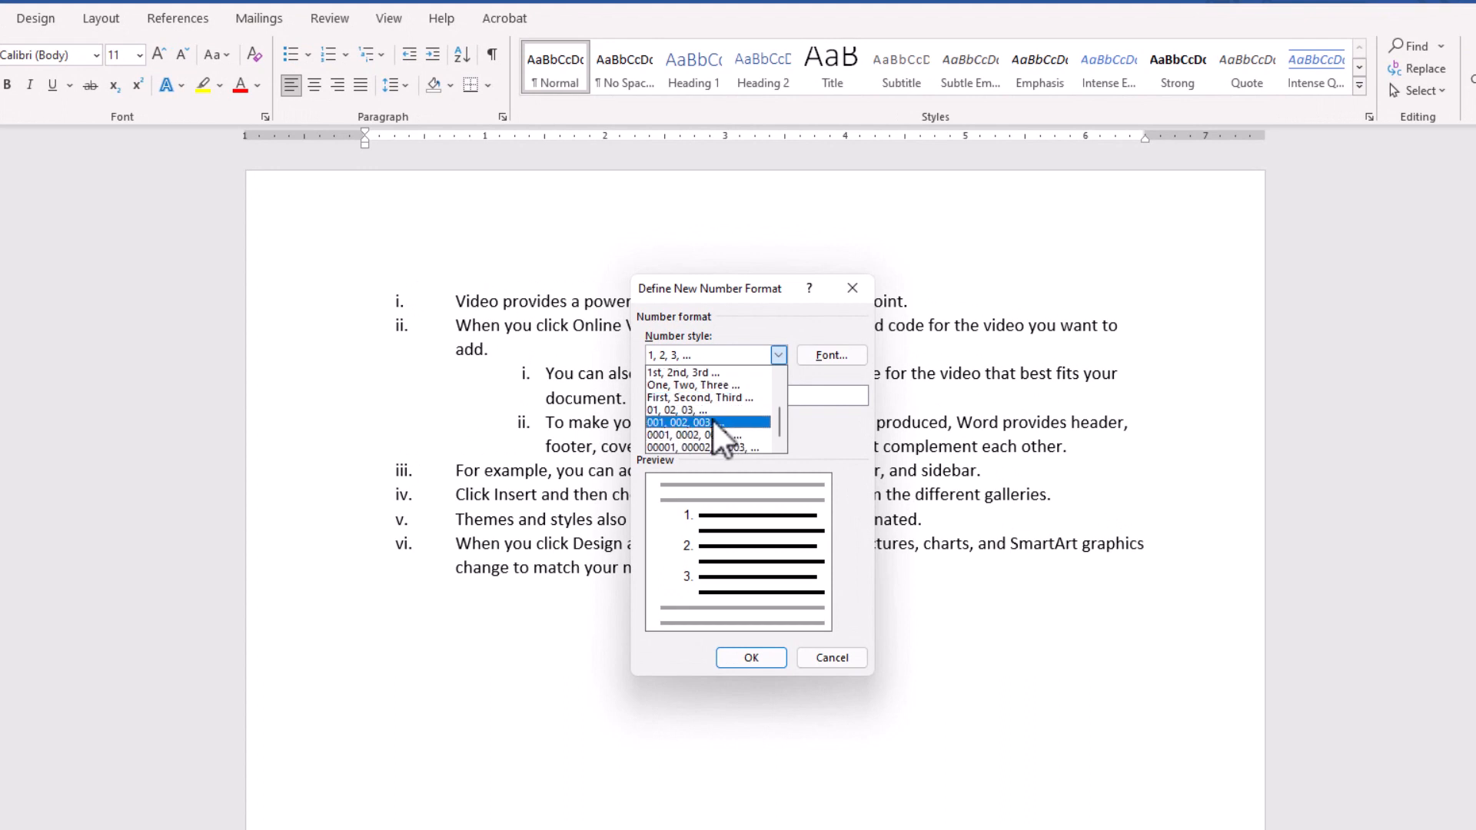
left_click(706, 434)
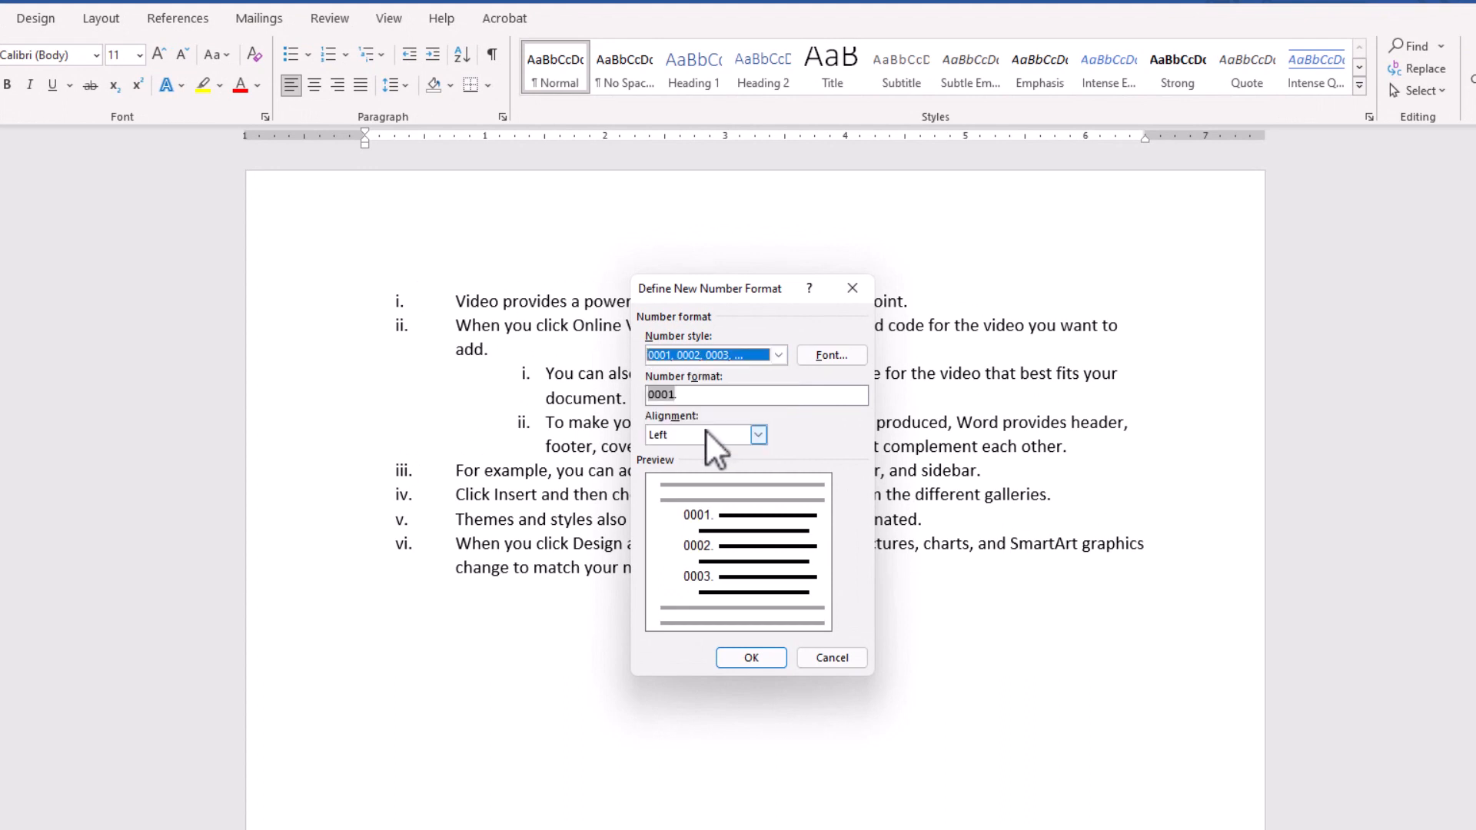
Step: Set the new number format's font to Adobe Clean, Bold, with an orange font color
left_click(805, 360)
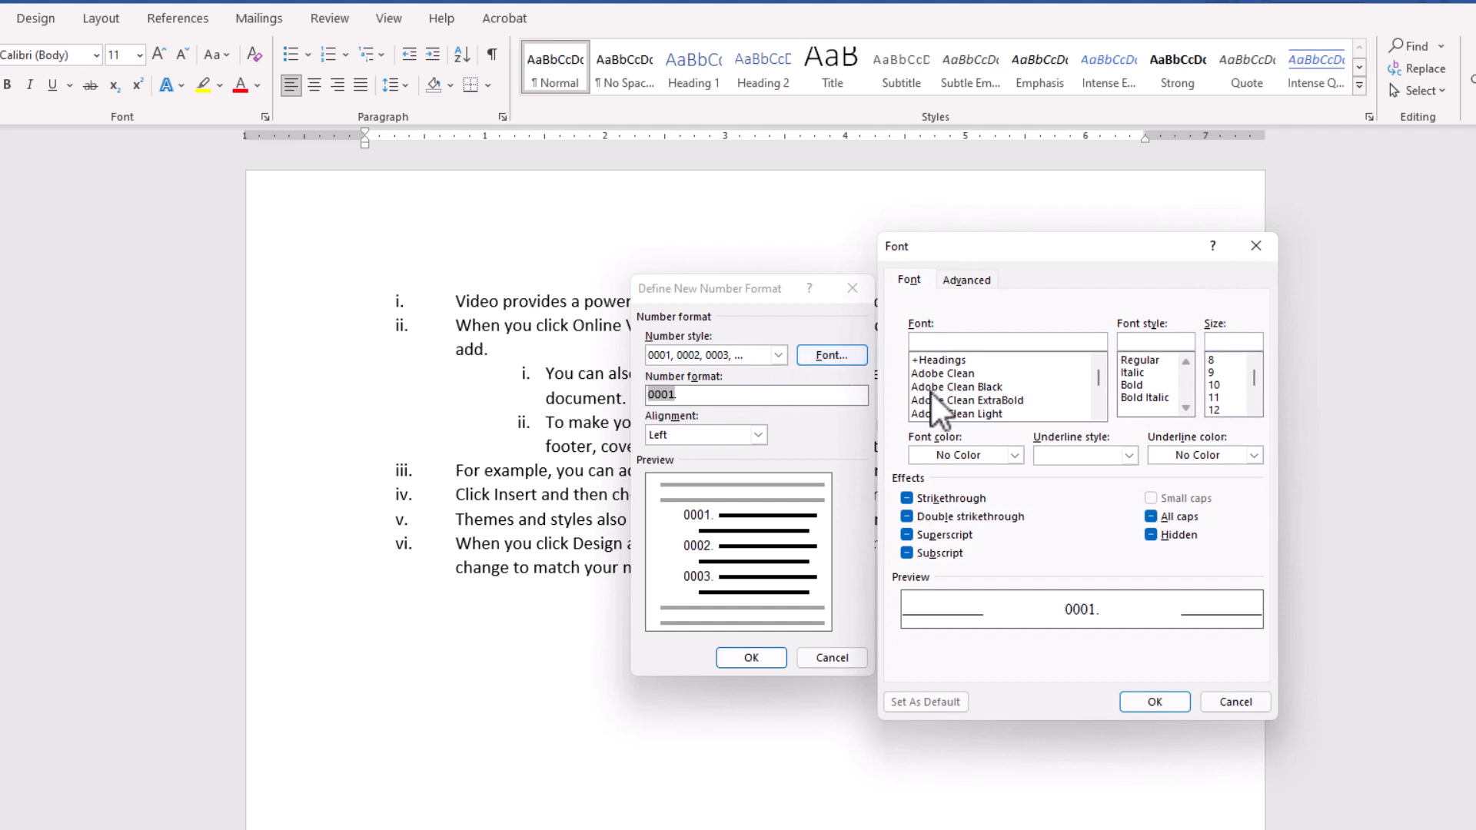
left_click(961, 374)
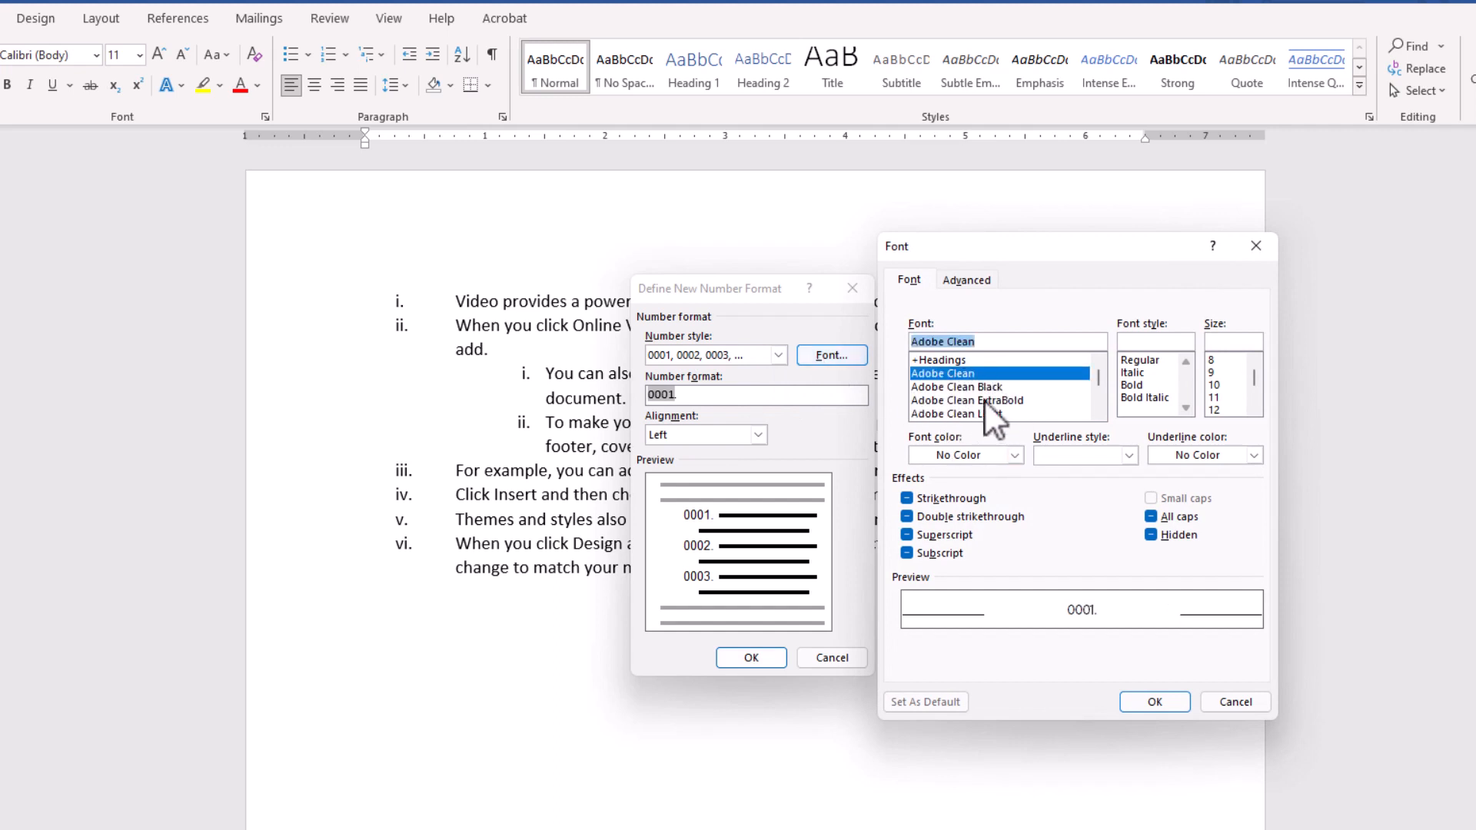
left_click(1138, 385)
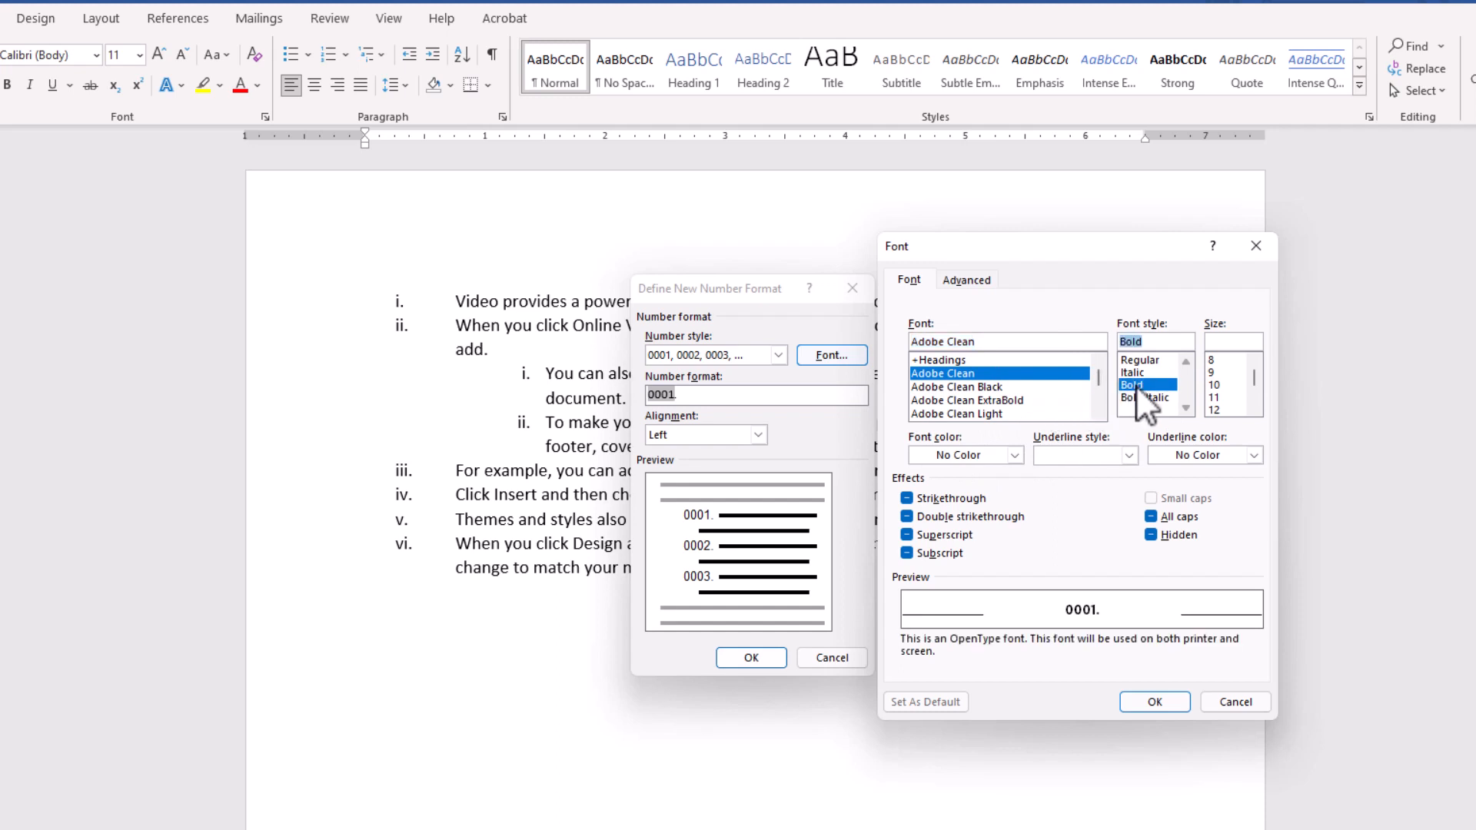
left_click(1015, 455)
left_click(998, 535)
Step: Give the numbers a thick single underline in blue and apply the new number format to the empty paragraph
left_click(1124, 455)
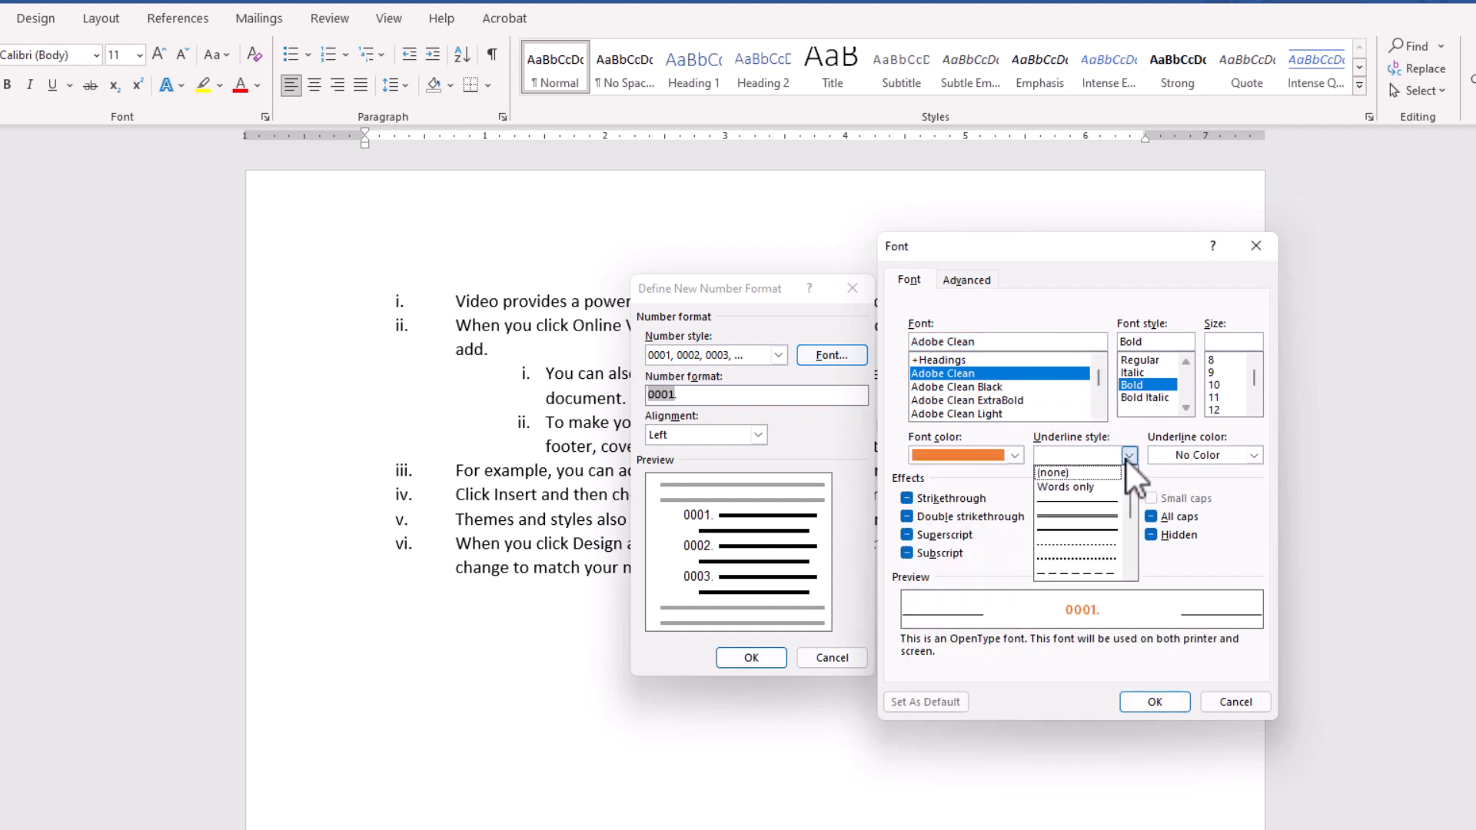
left_click(1107, 529)
left_click(1254, 455)
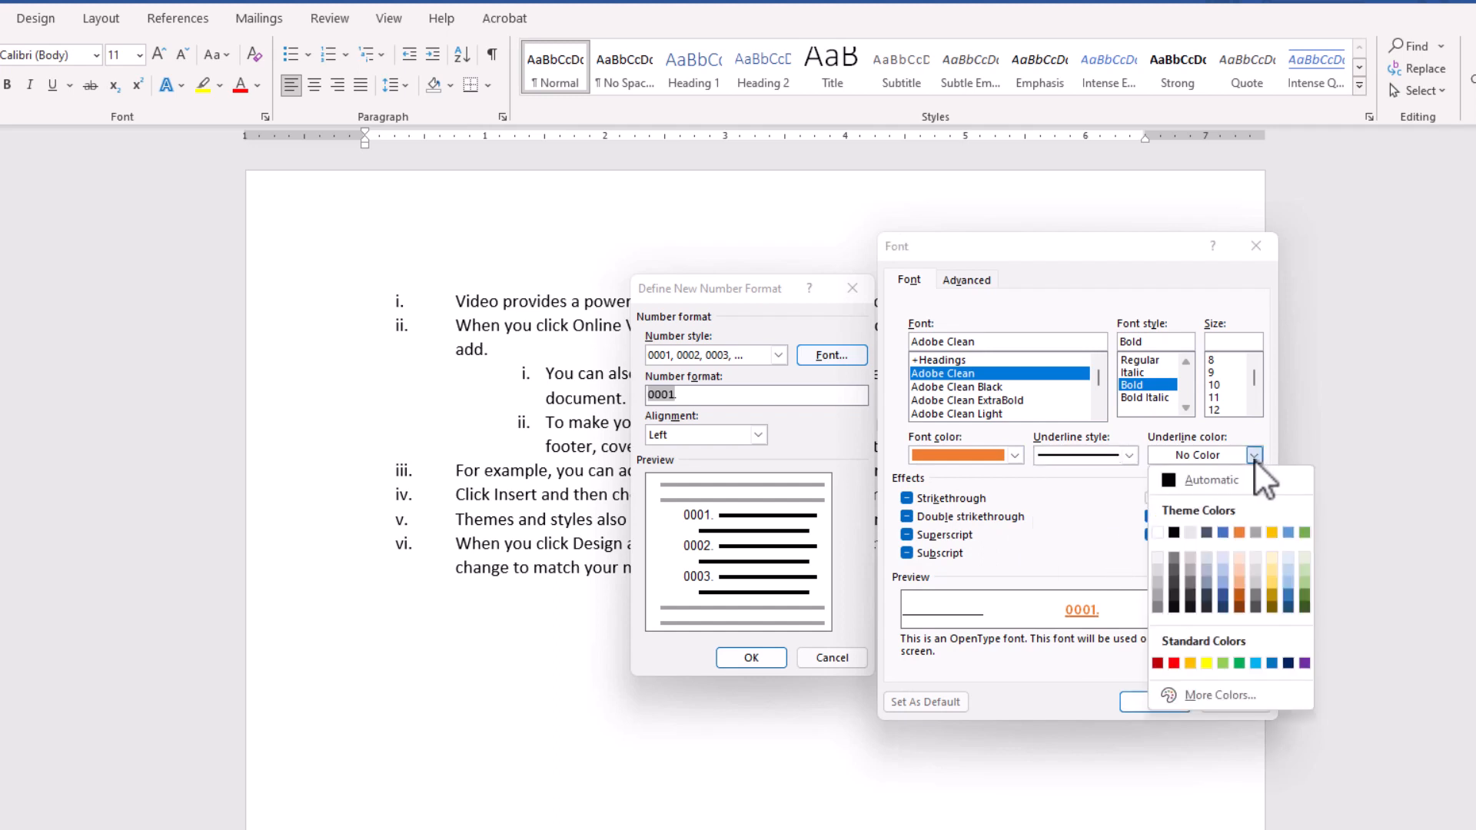
left_click(1288, 595)
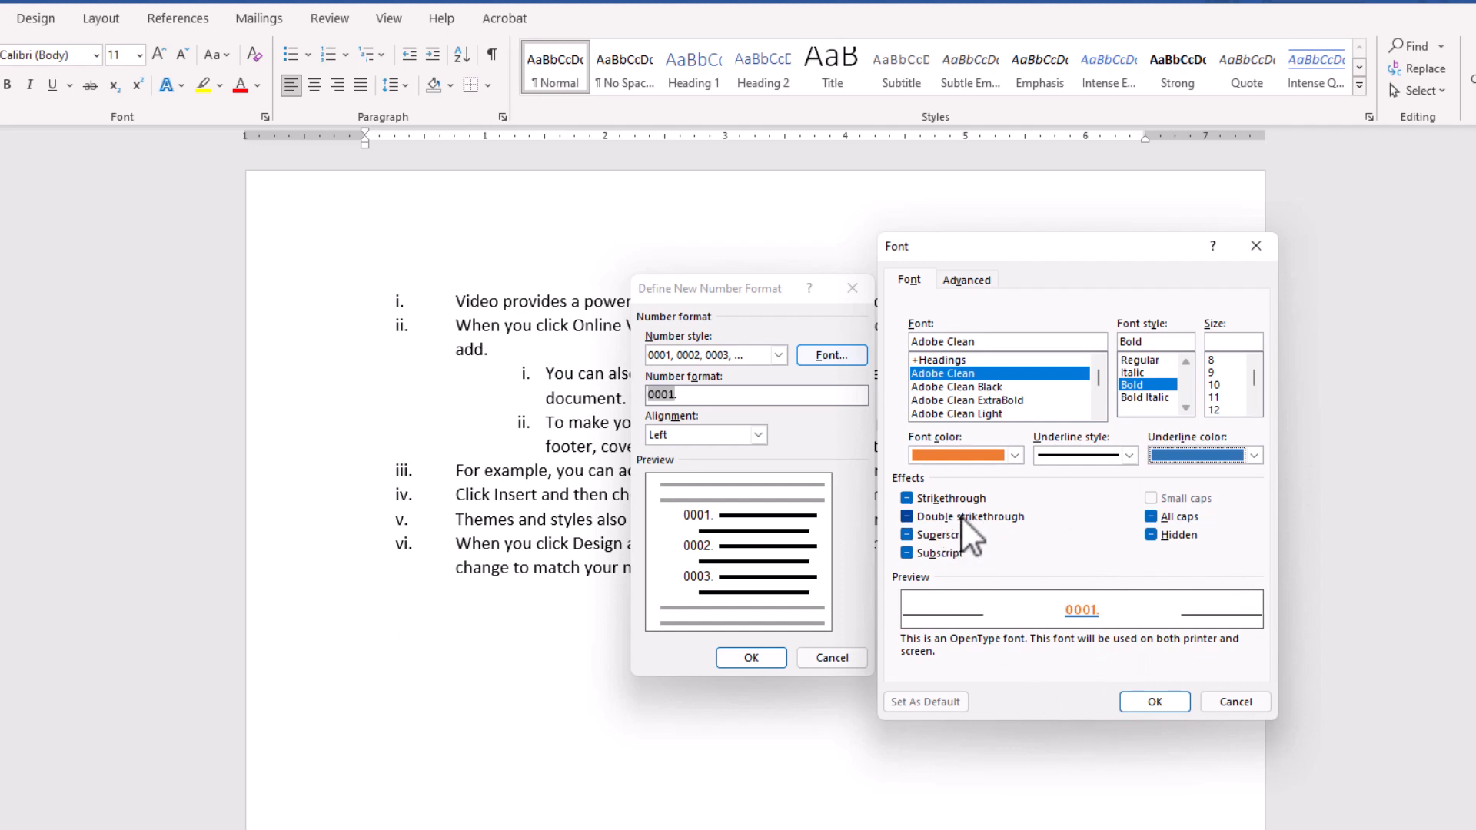
left_click(1154, 702)
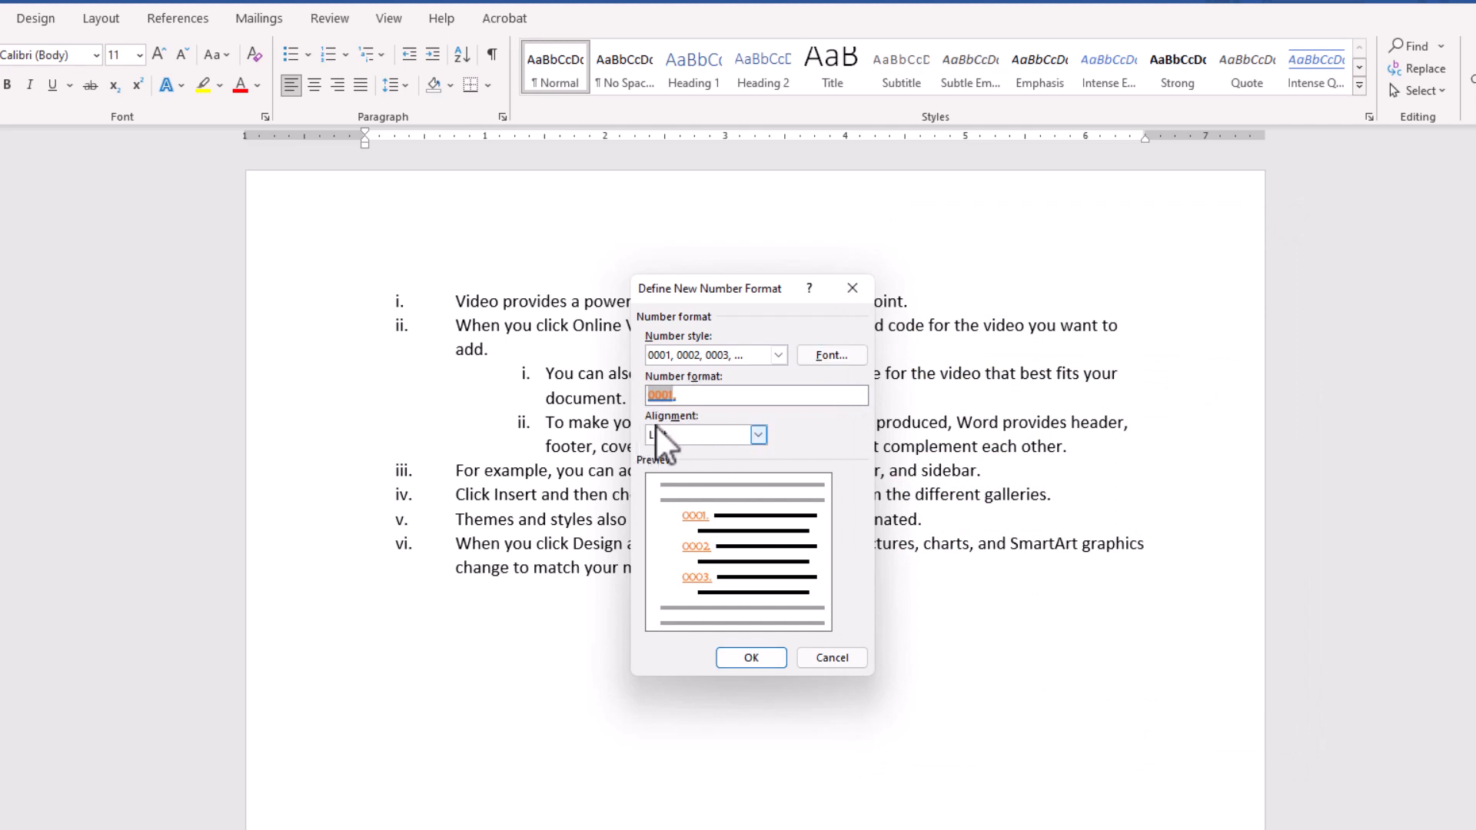
left_click(751, 659)
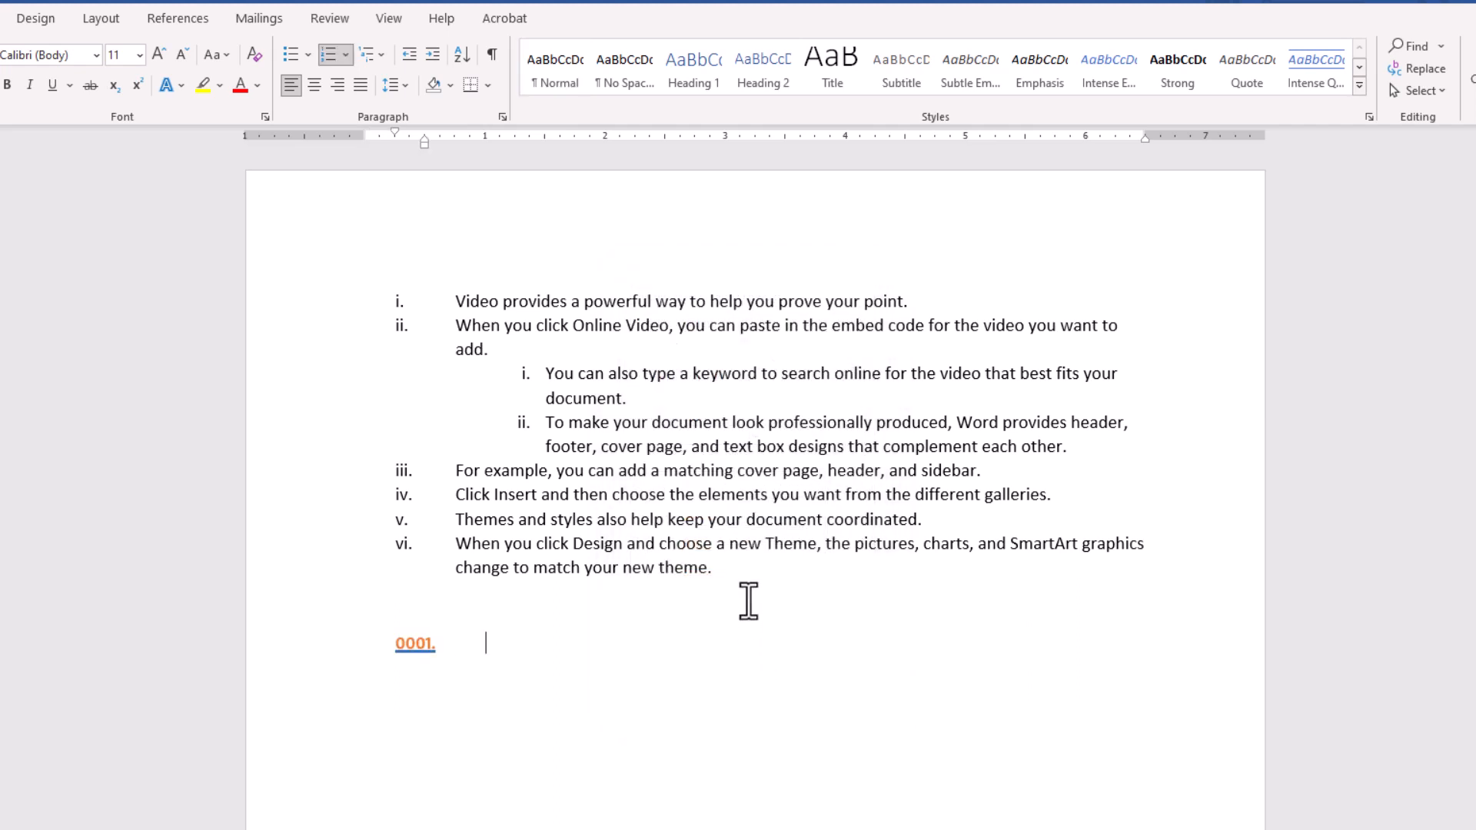
Step: Apply the custom orange 0001, 0002, 0003 number format to the whole Roman-numbered list
left_click_drag(748, 603, 369, 301)
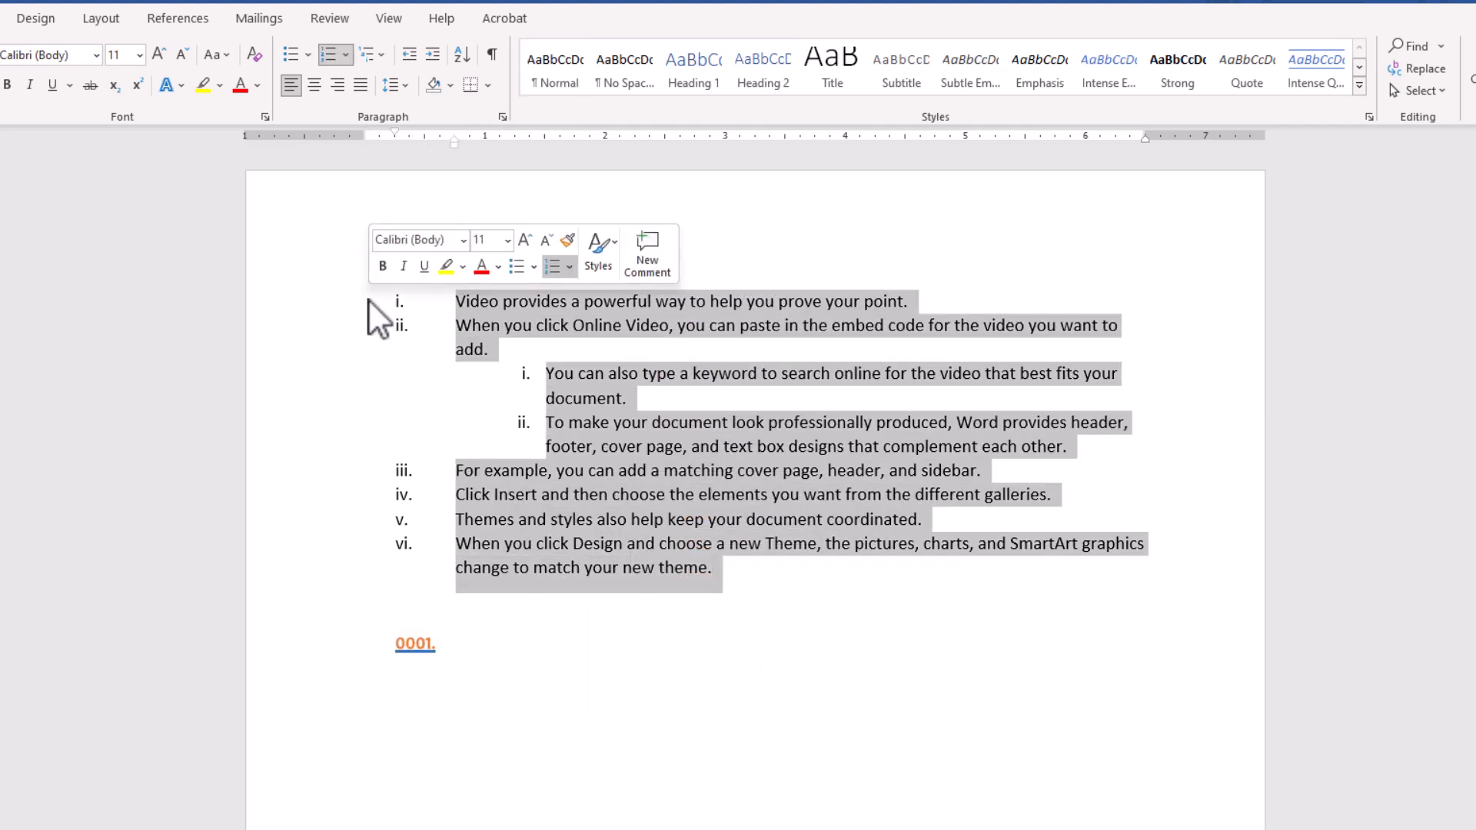
left_click(345, 54)
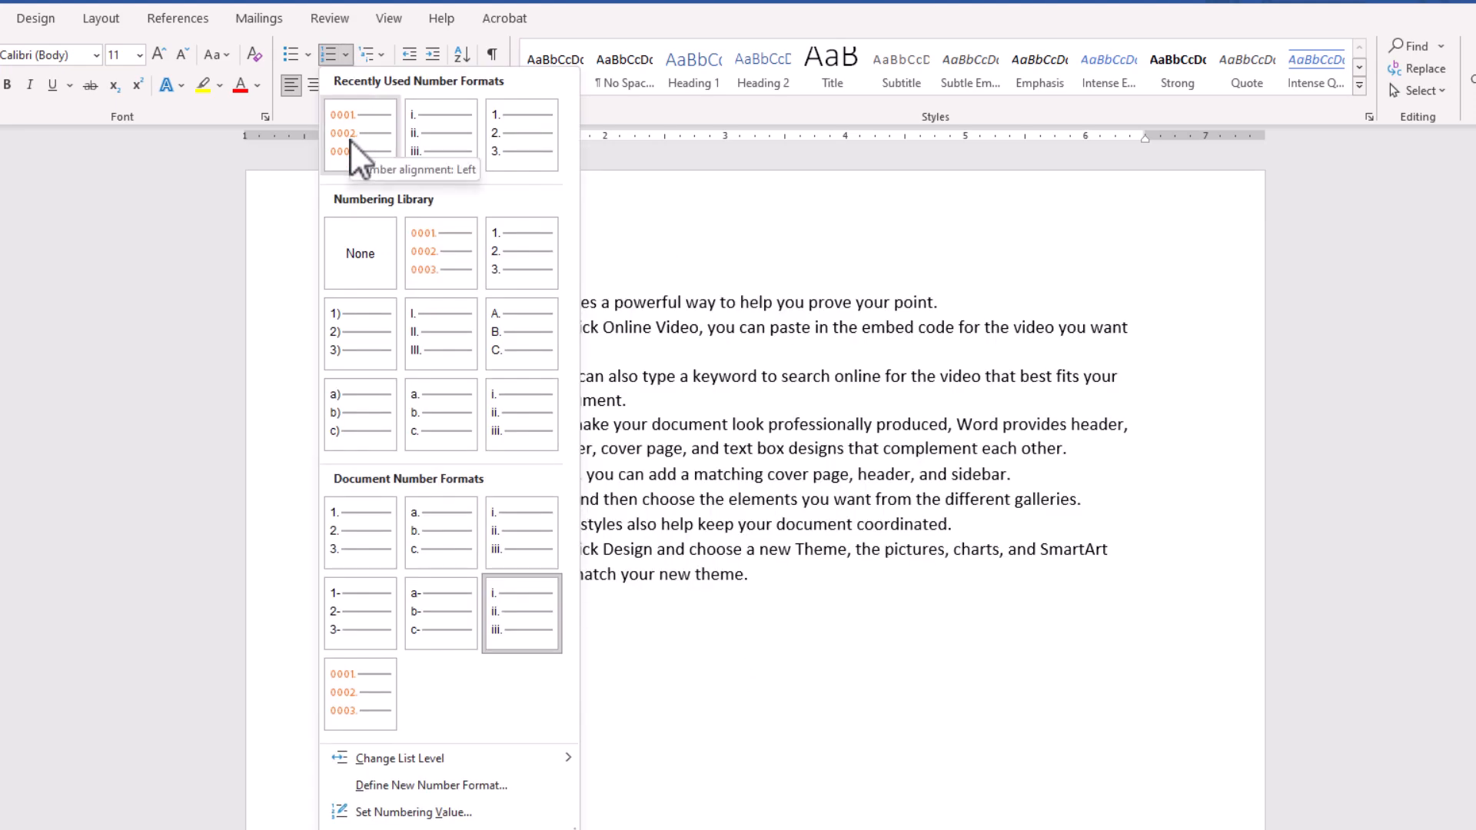
left_click(436, 265)
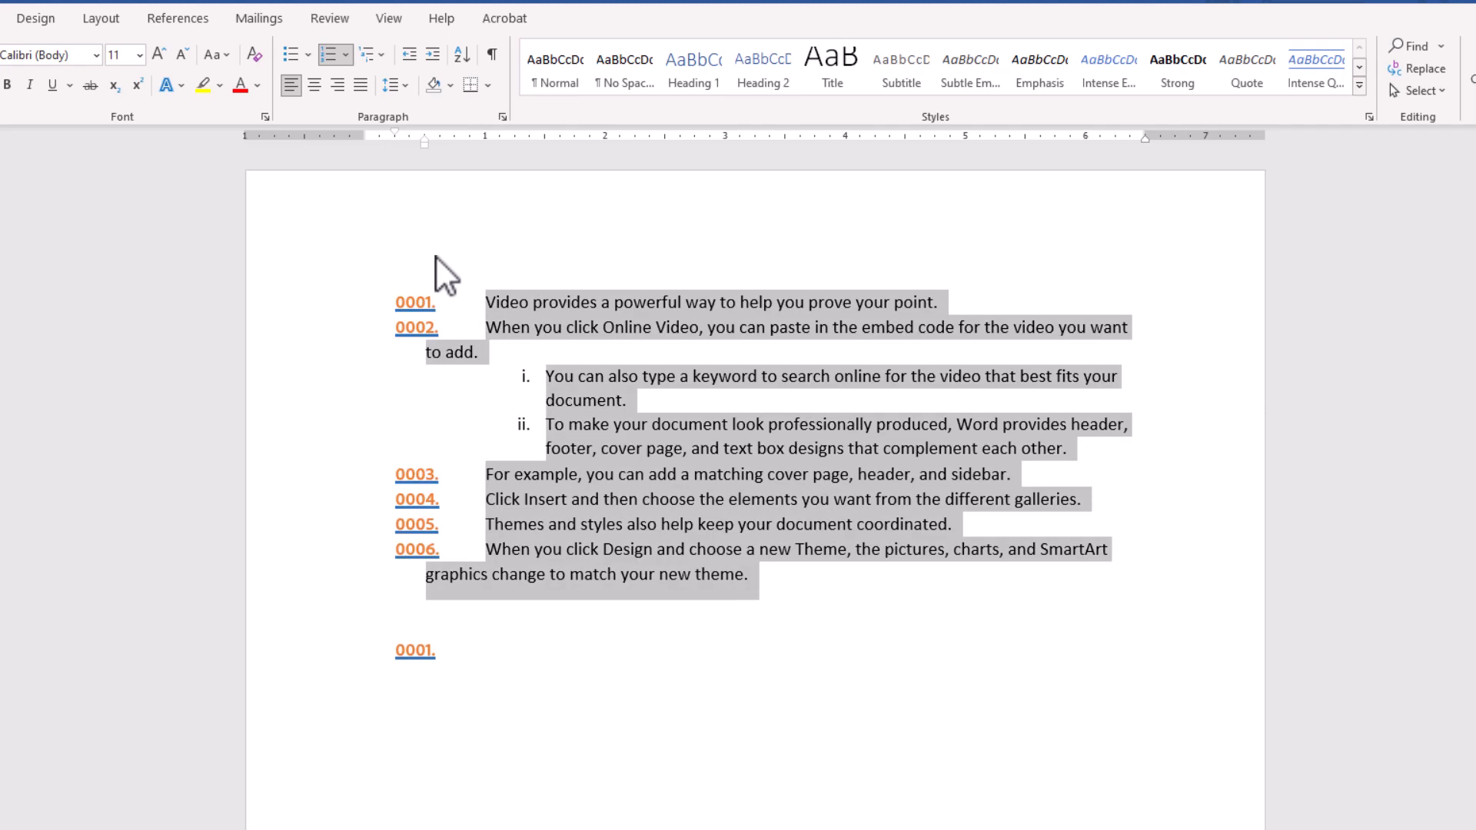
Step: Remove the blank line and the empty numbered item below the last list paragraph
left_click(781, 585)
key("Delete")
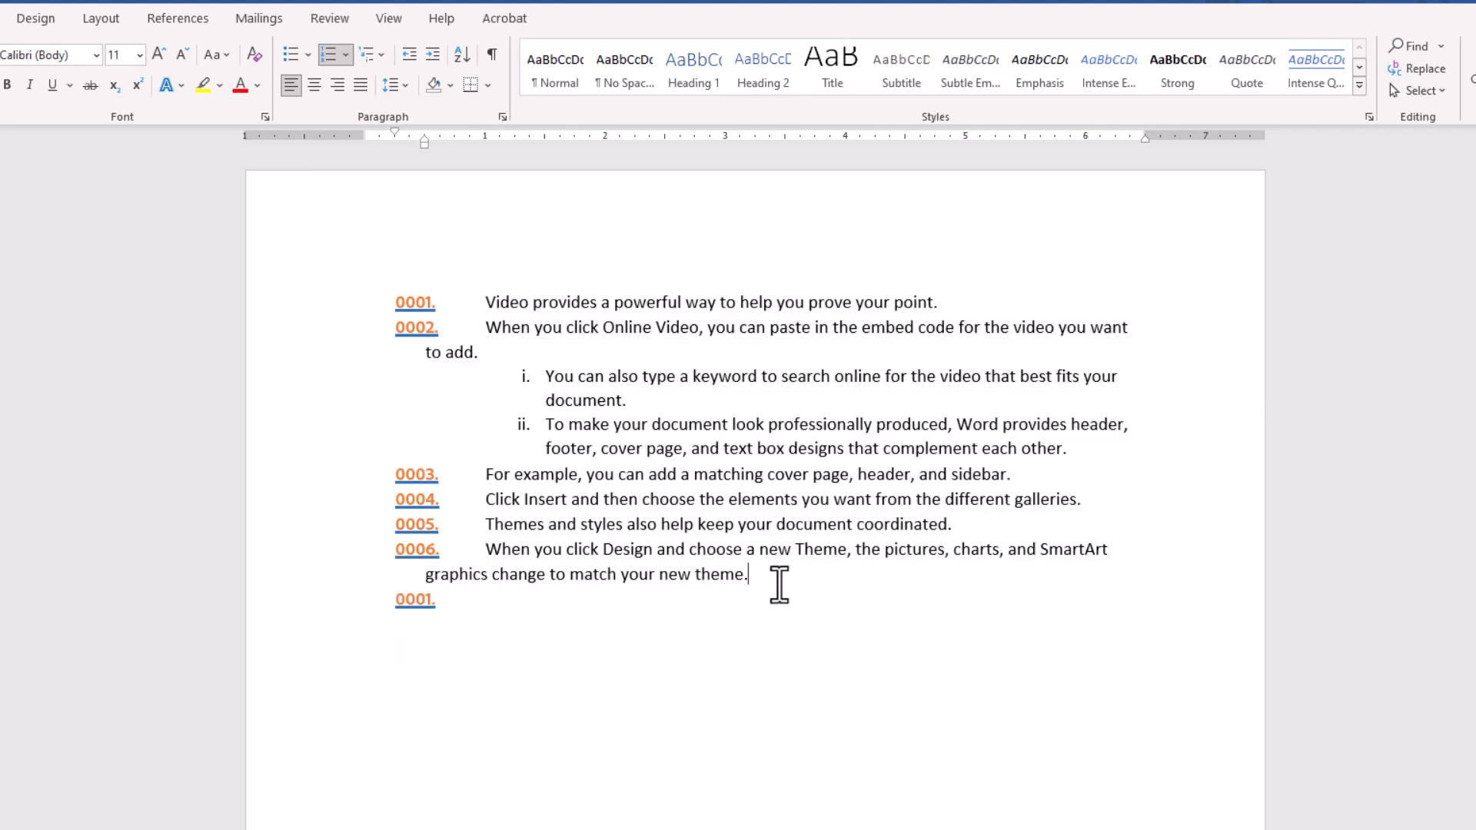
key("Return")
key("BackSpace")
key("BackSpace")
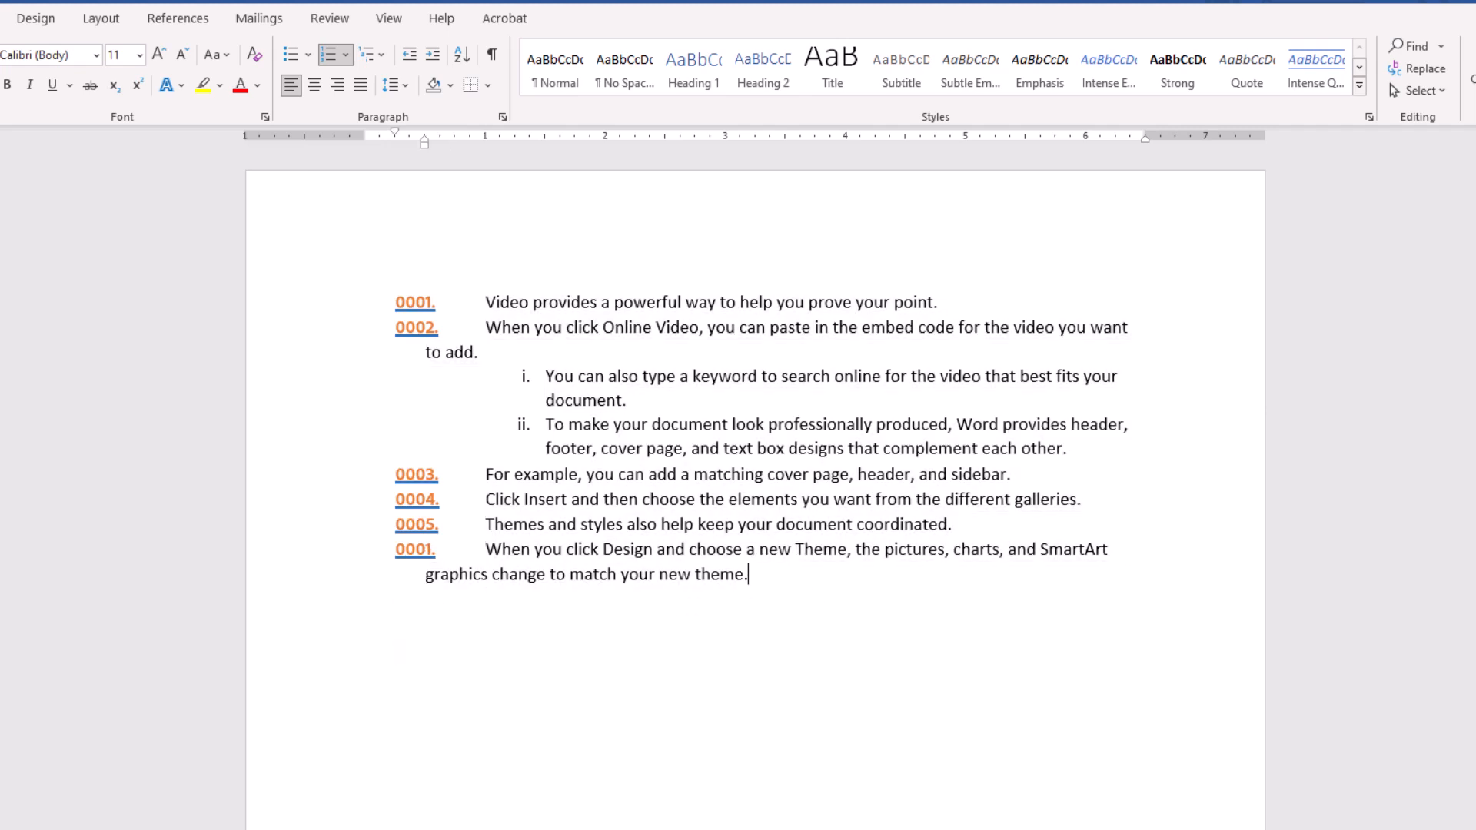
Step: Start defining a new multilevel list on the blank line below the list and set level 2's number format to aa
left_click_drag(750, 577, 395, 308)
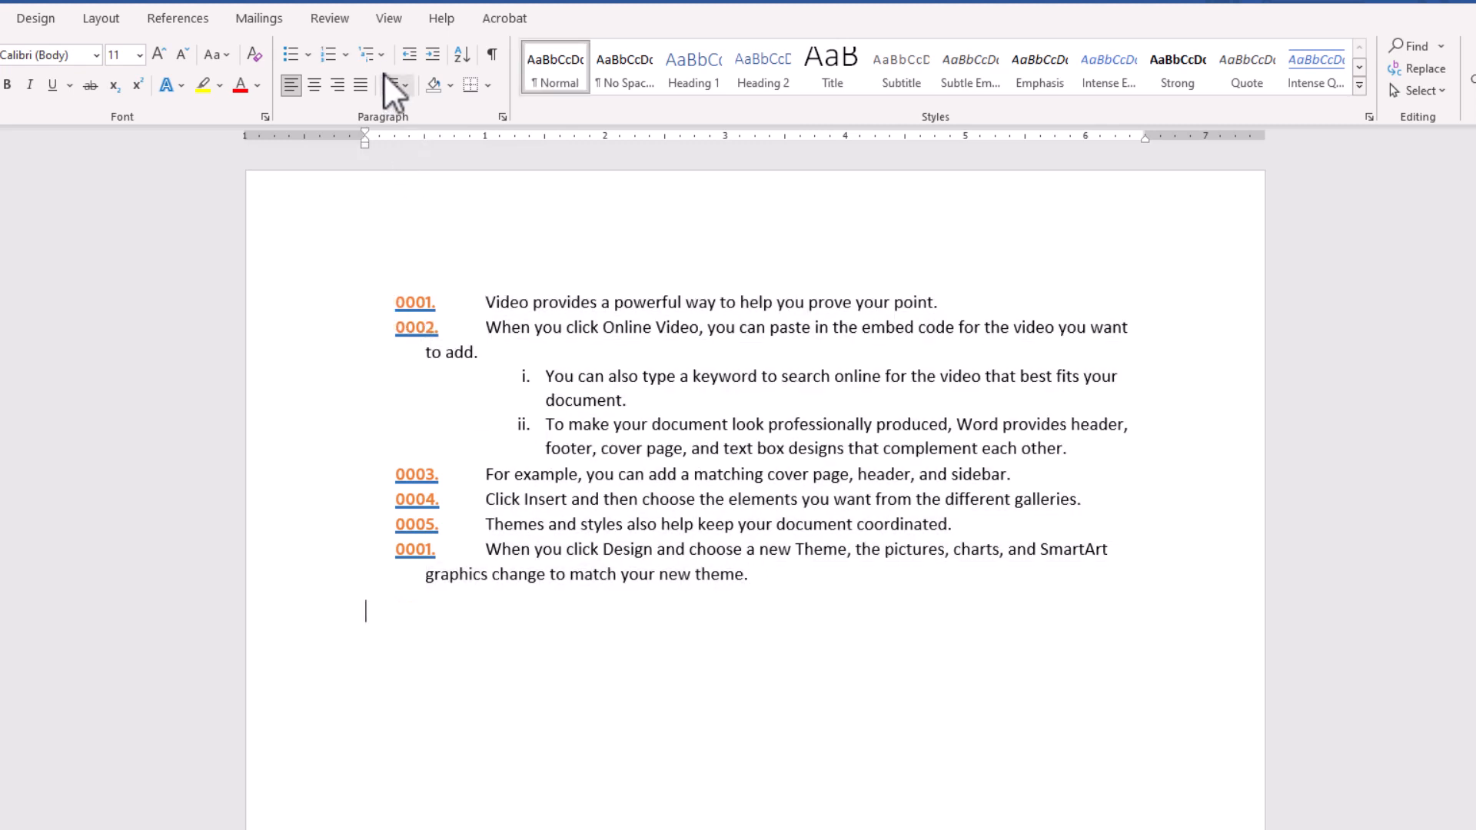
left_click(383, 60)
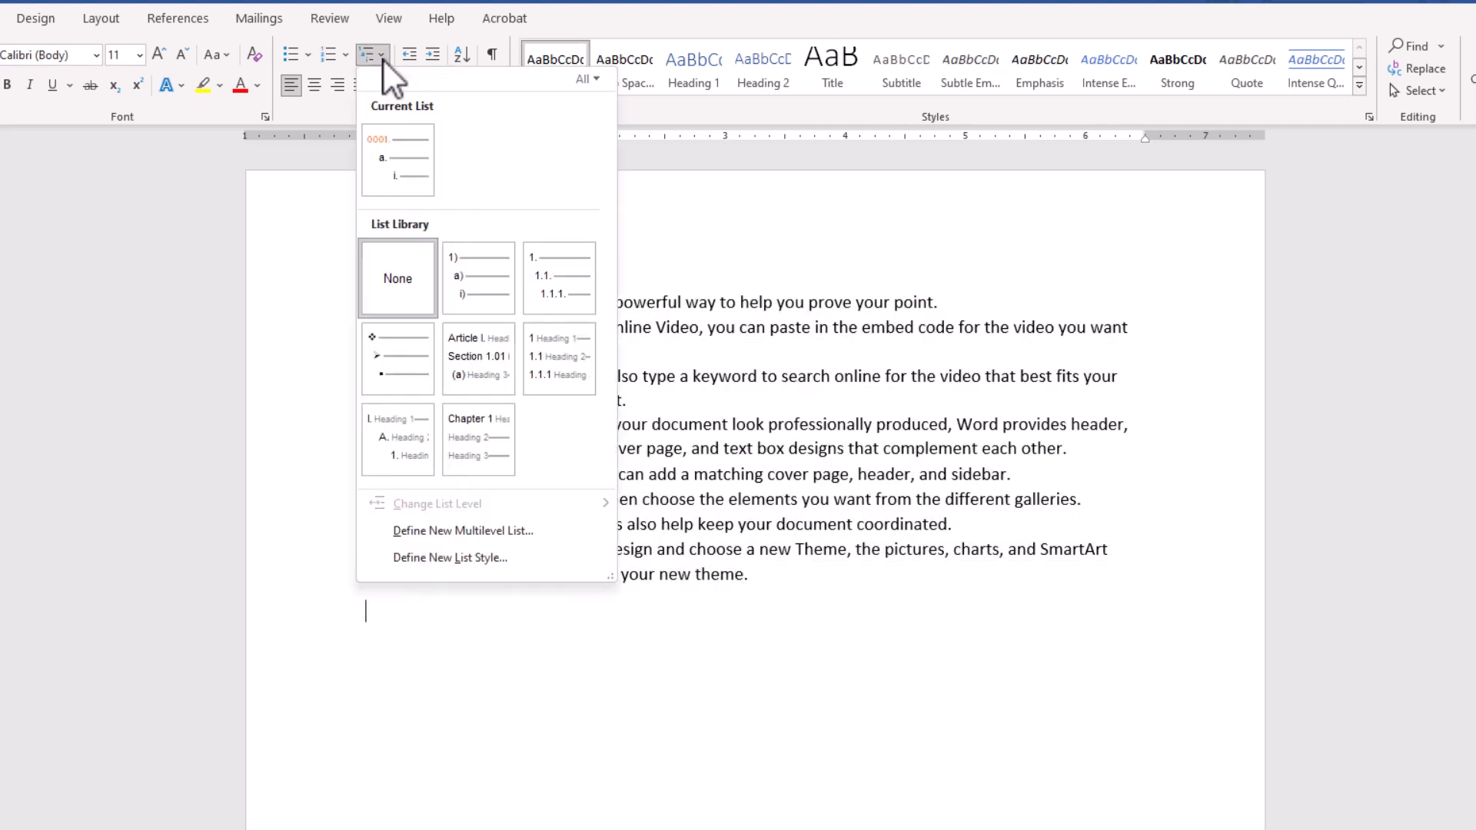
left_click(491, 530)
left_click(560, 424)
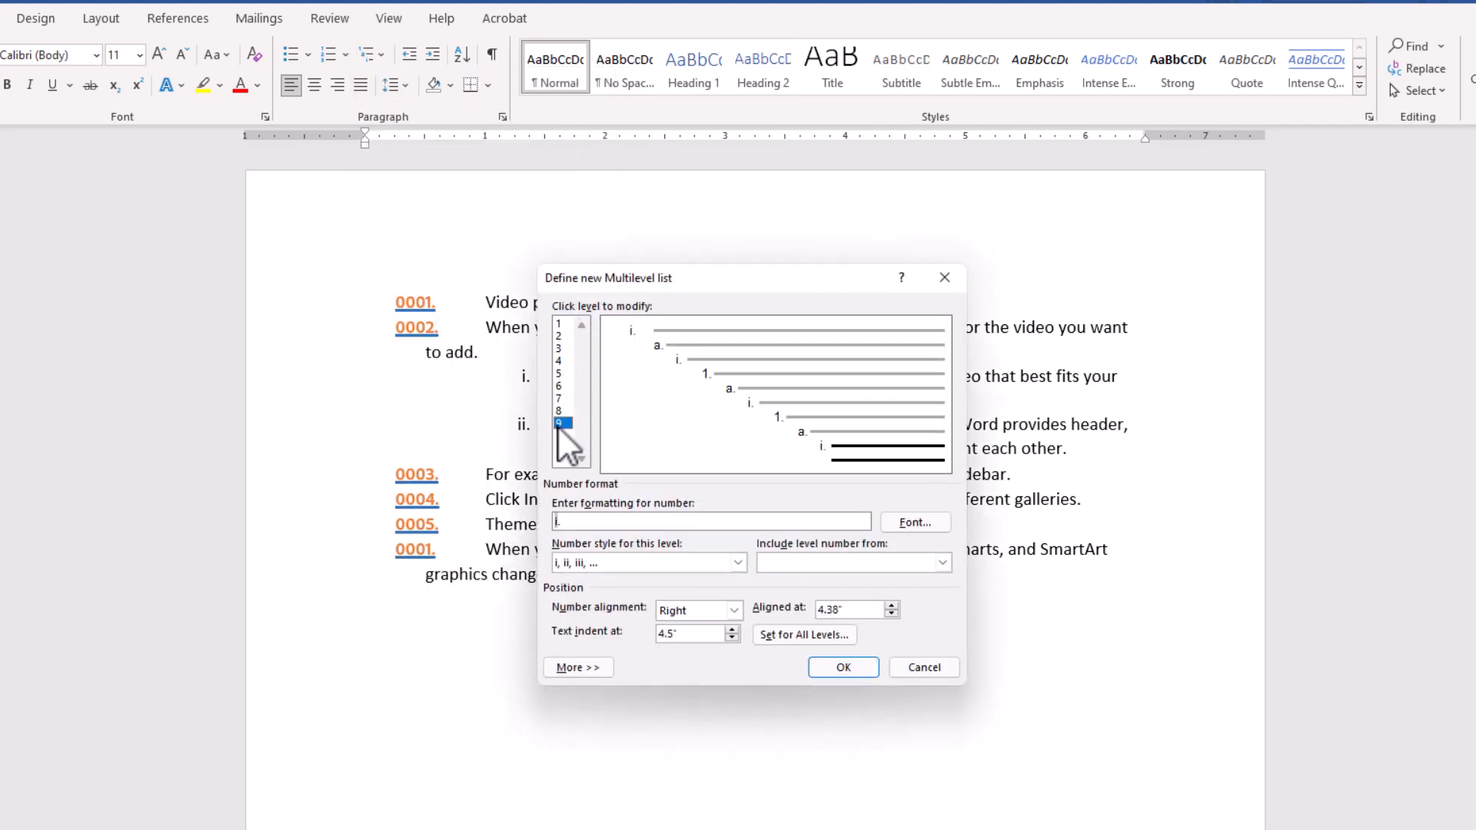
left_click(560, 336)
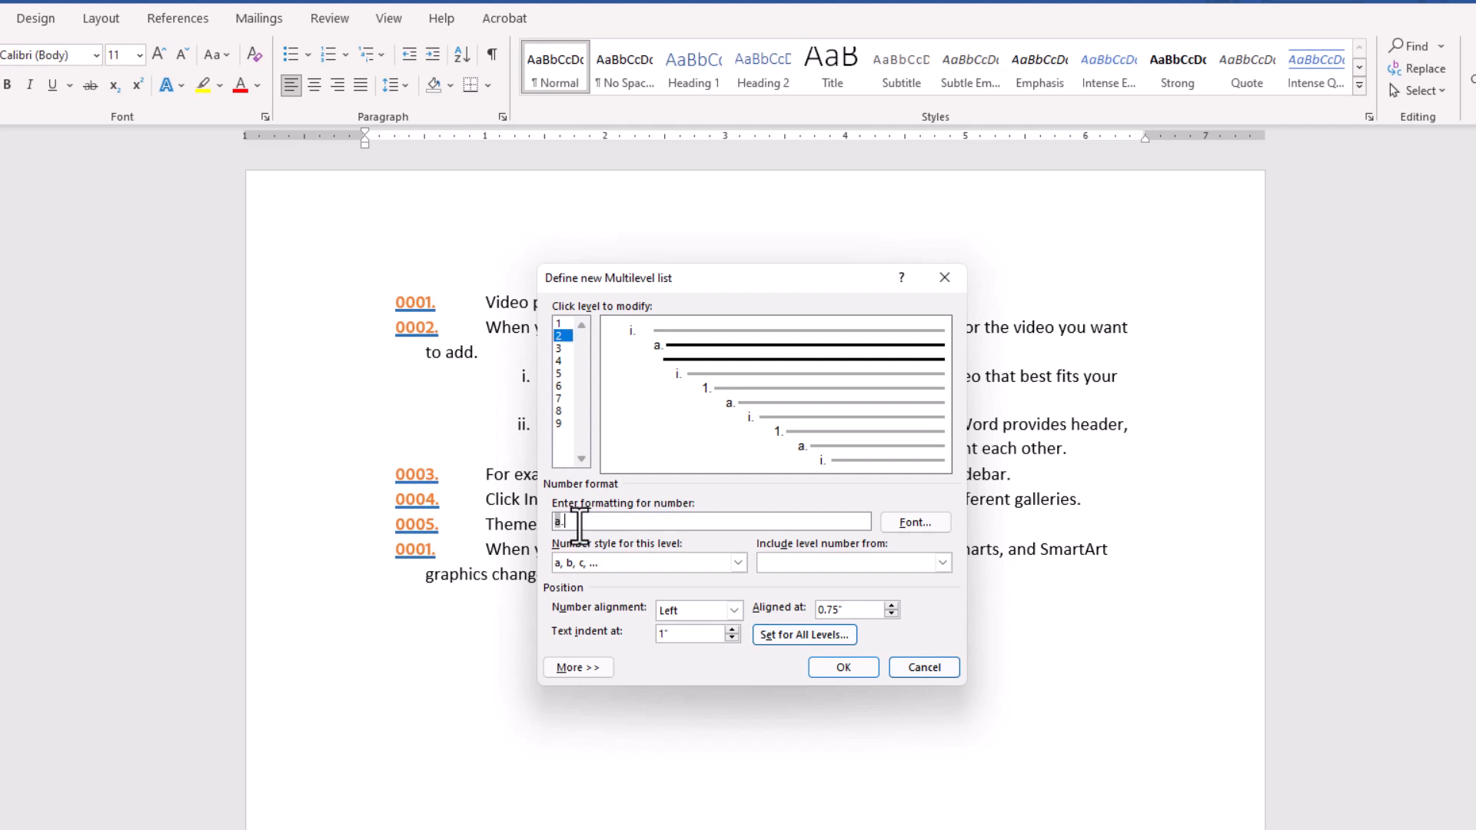
type("a")
Step: Set the level 2 number's font color to theme blue and its font size to 9
left_click(907, 523)
left_click(1014, 455)
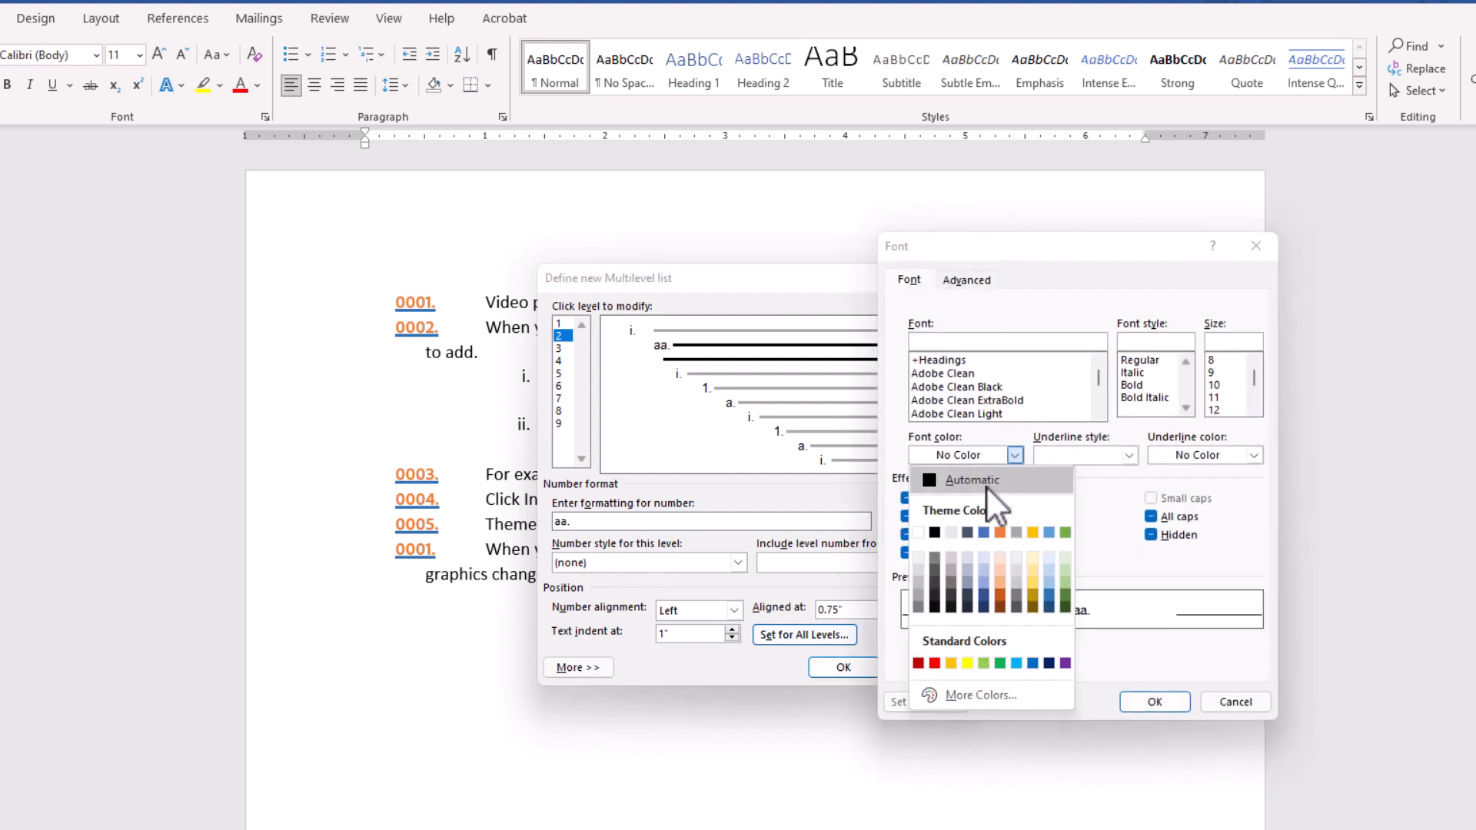
left_click(983, 532)
left_click(1212, 373)
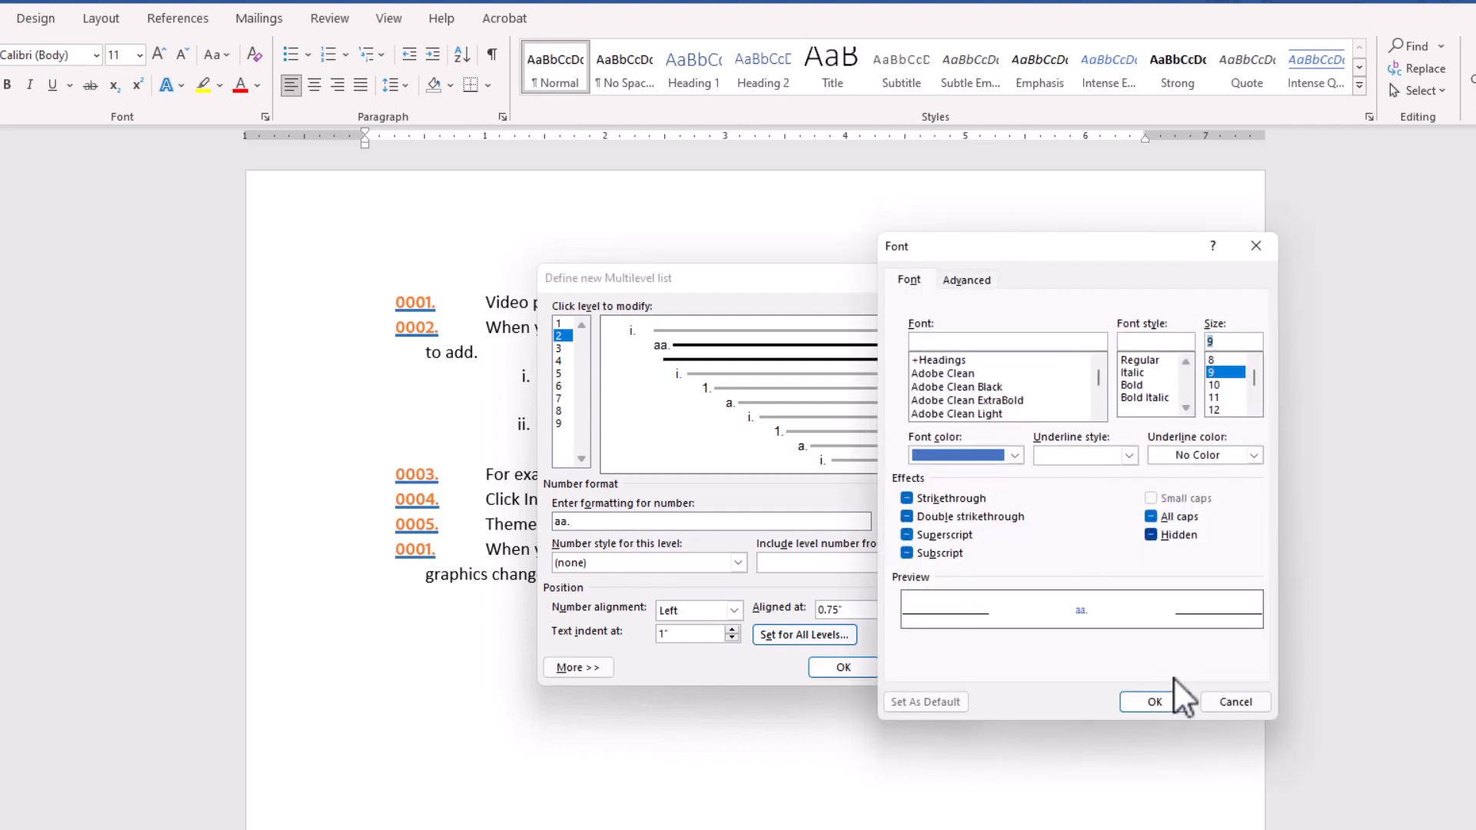
left_click(1156, 702)
Step: Give level 3 the First, Second, Third number style and remove the a1 prefix from its format
left_click(559, 350)
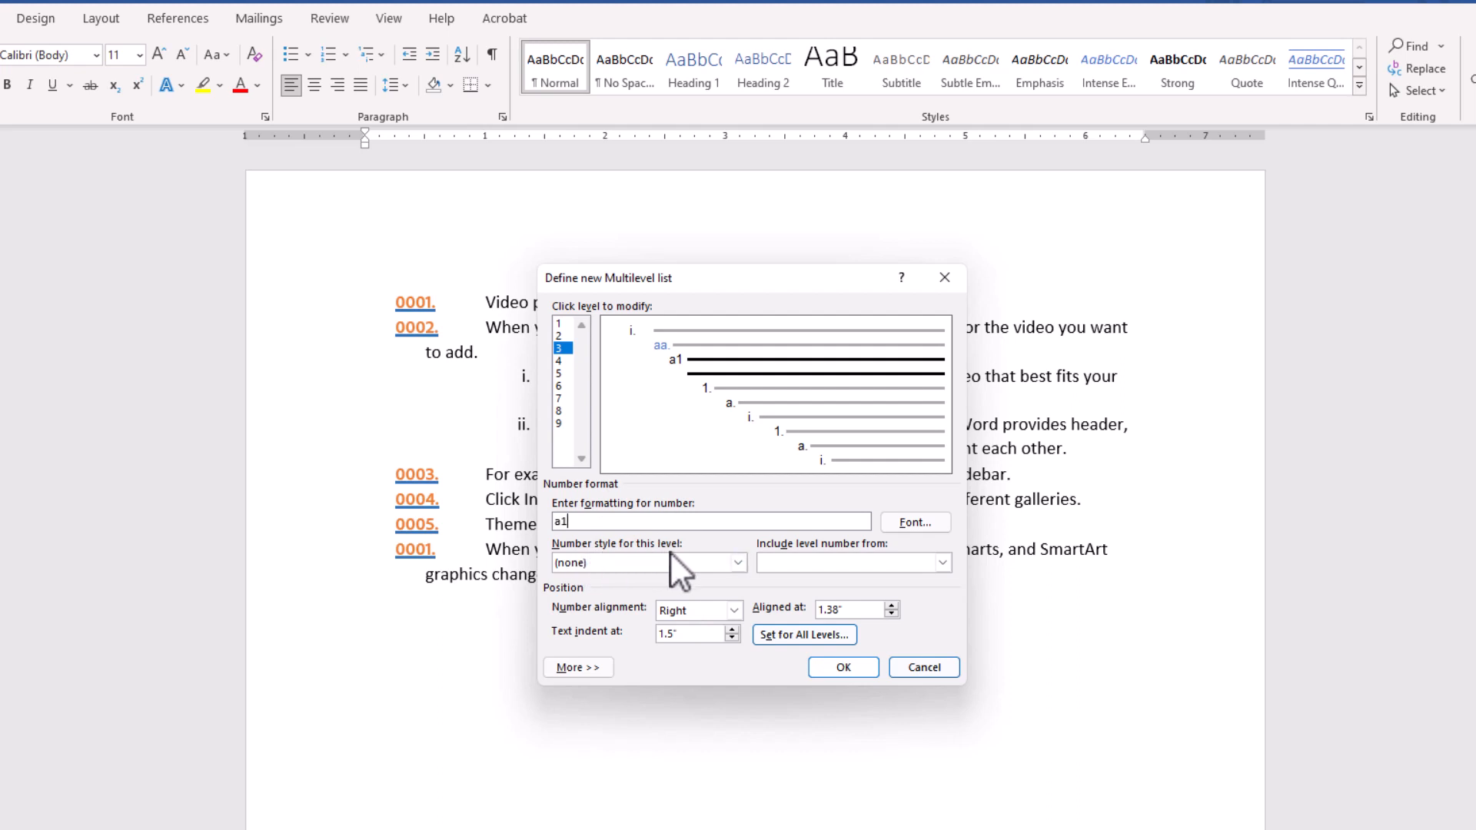
left_click(736, 564)
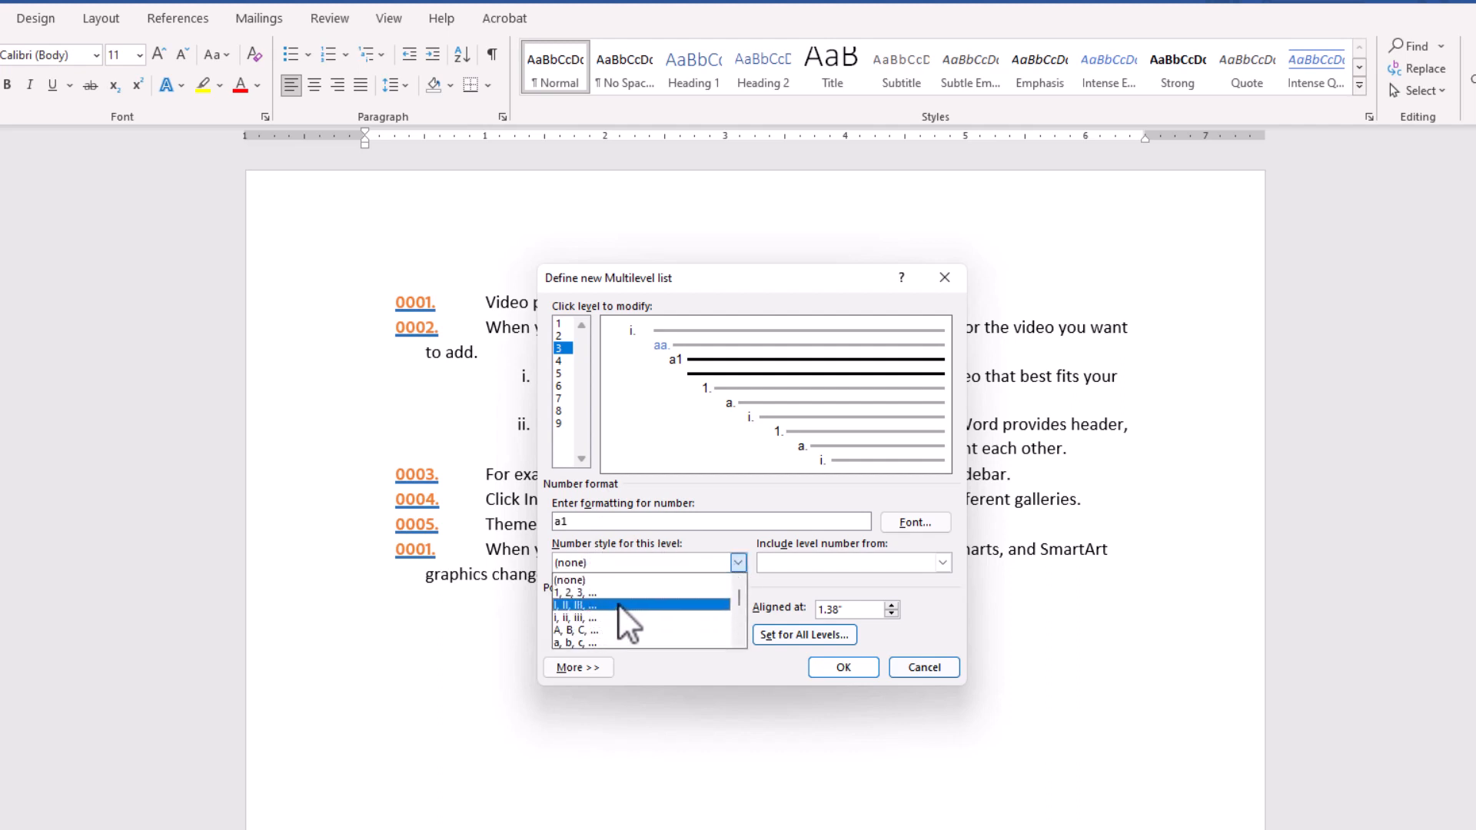
scroll(598, 627, "down", 1)
scroll(596, 629, "down", 2)
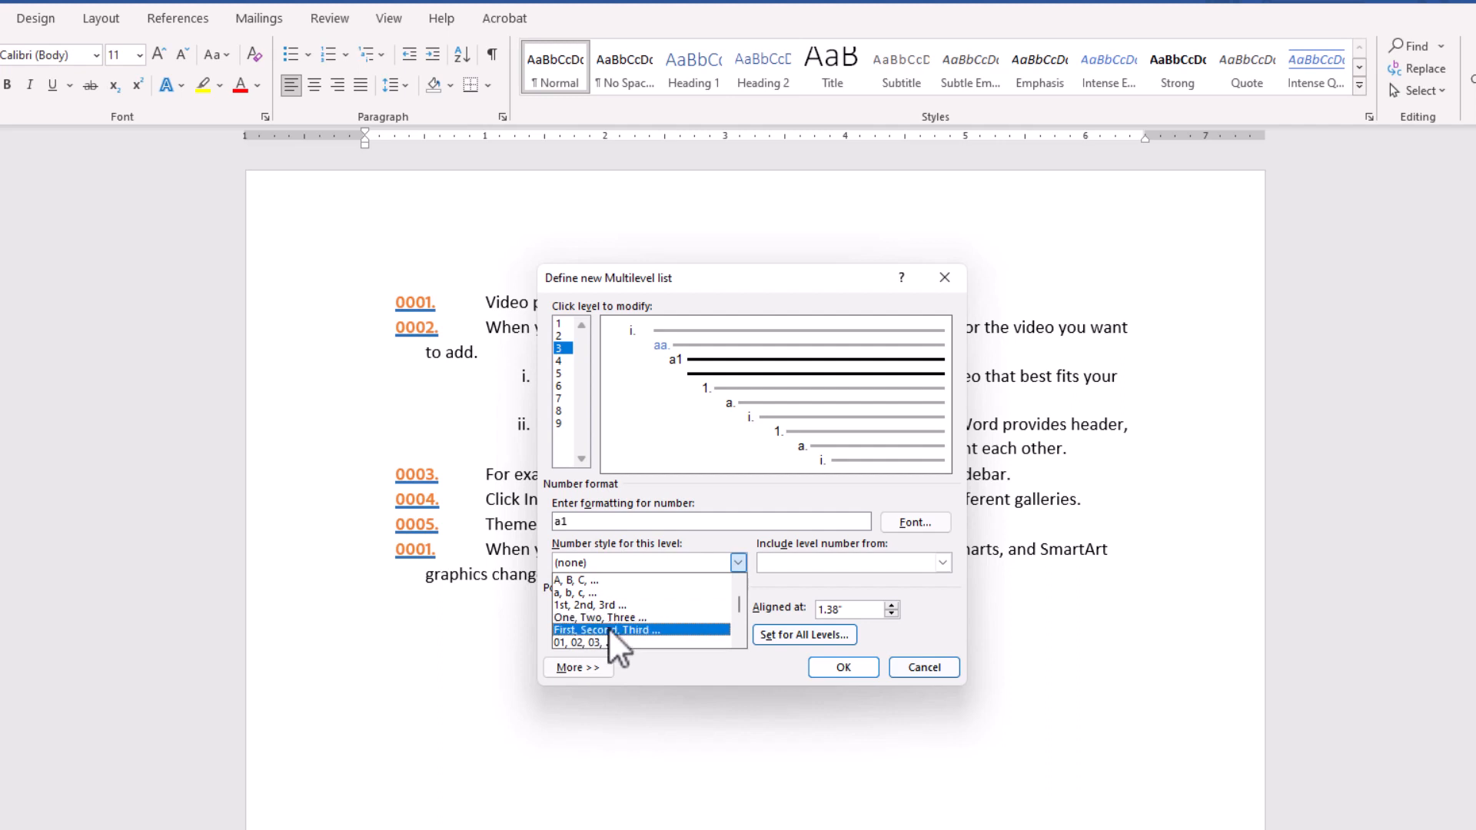
left_click(603, 630)
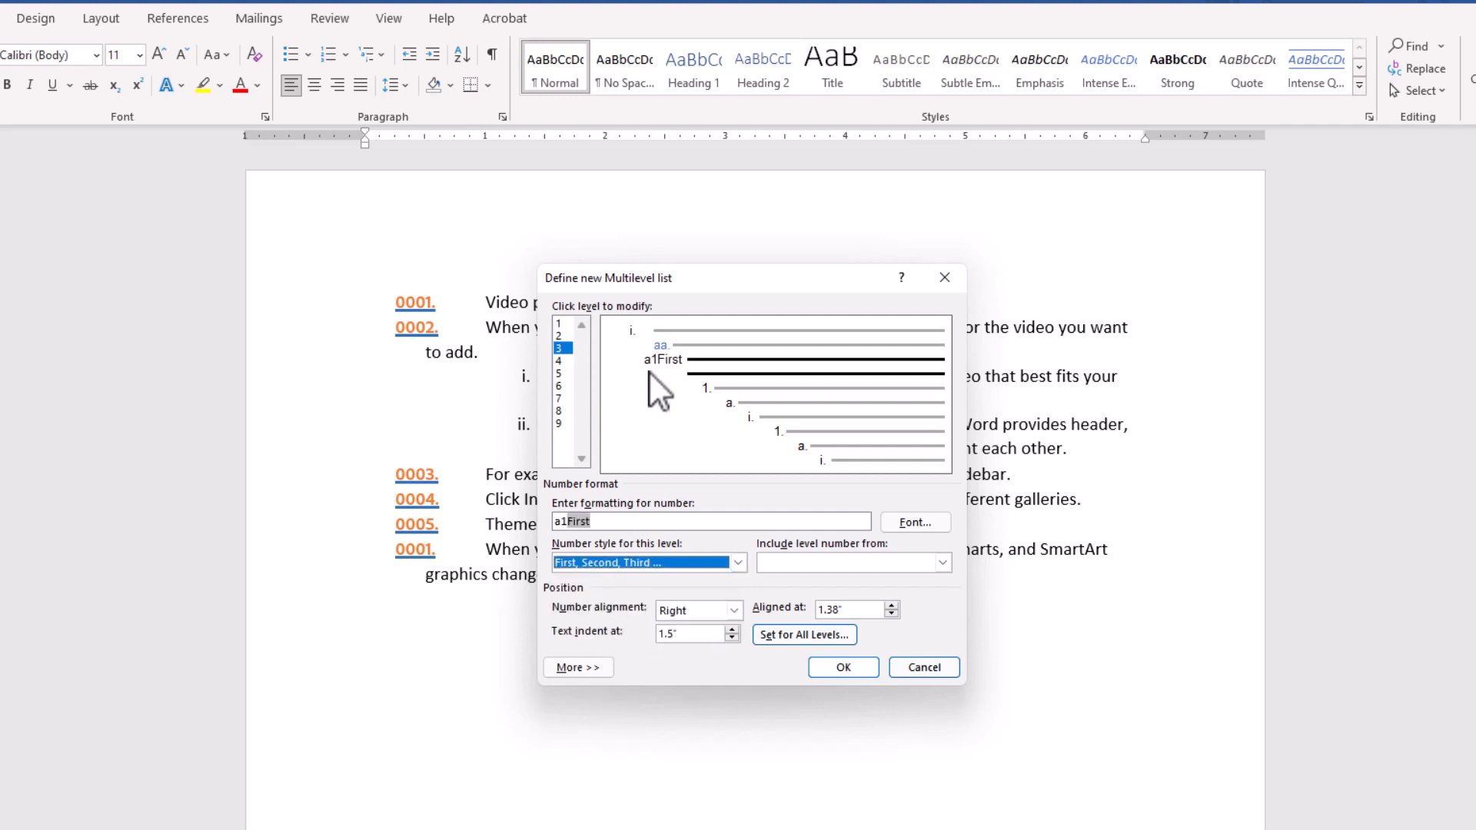
left_click(568, 523)
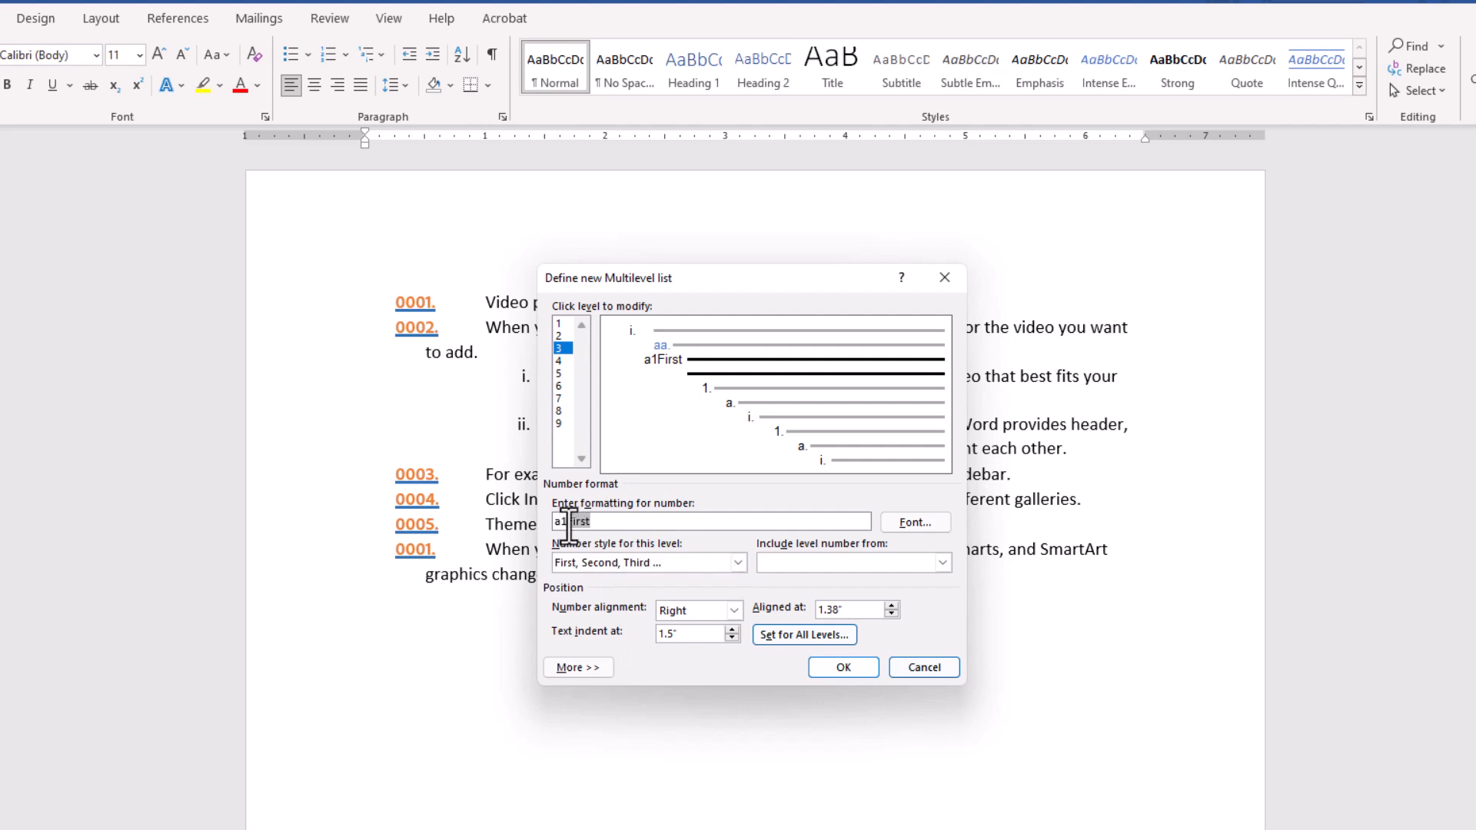
key("BackSpace")
key("BackSpace")
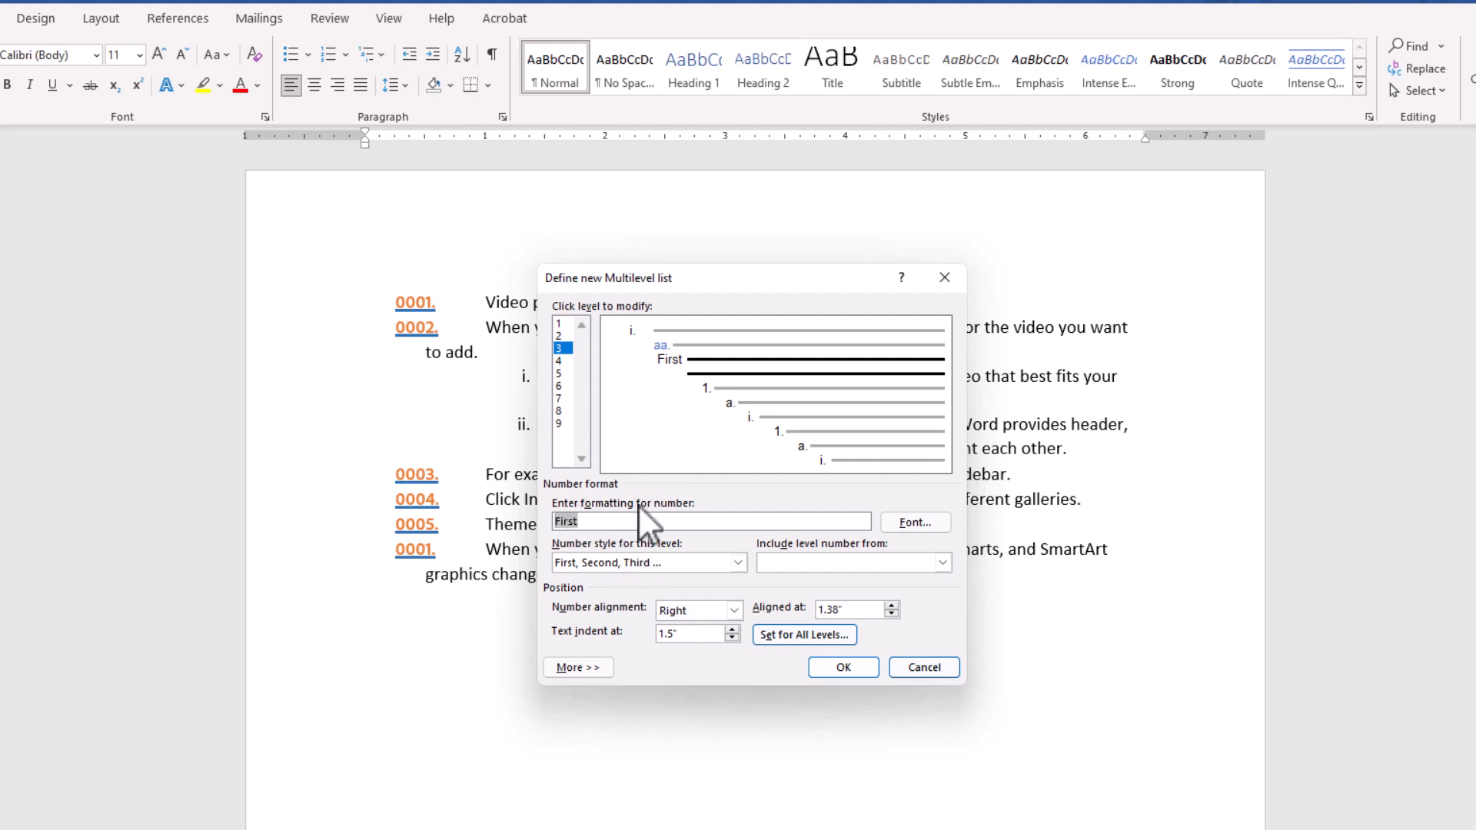
Step: Review the level-number inclusion choices and the additional list options, and create the new multilevel list
left_click(942, 562)
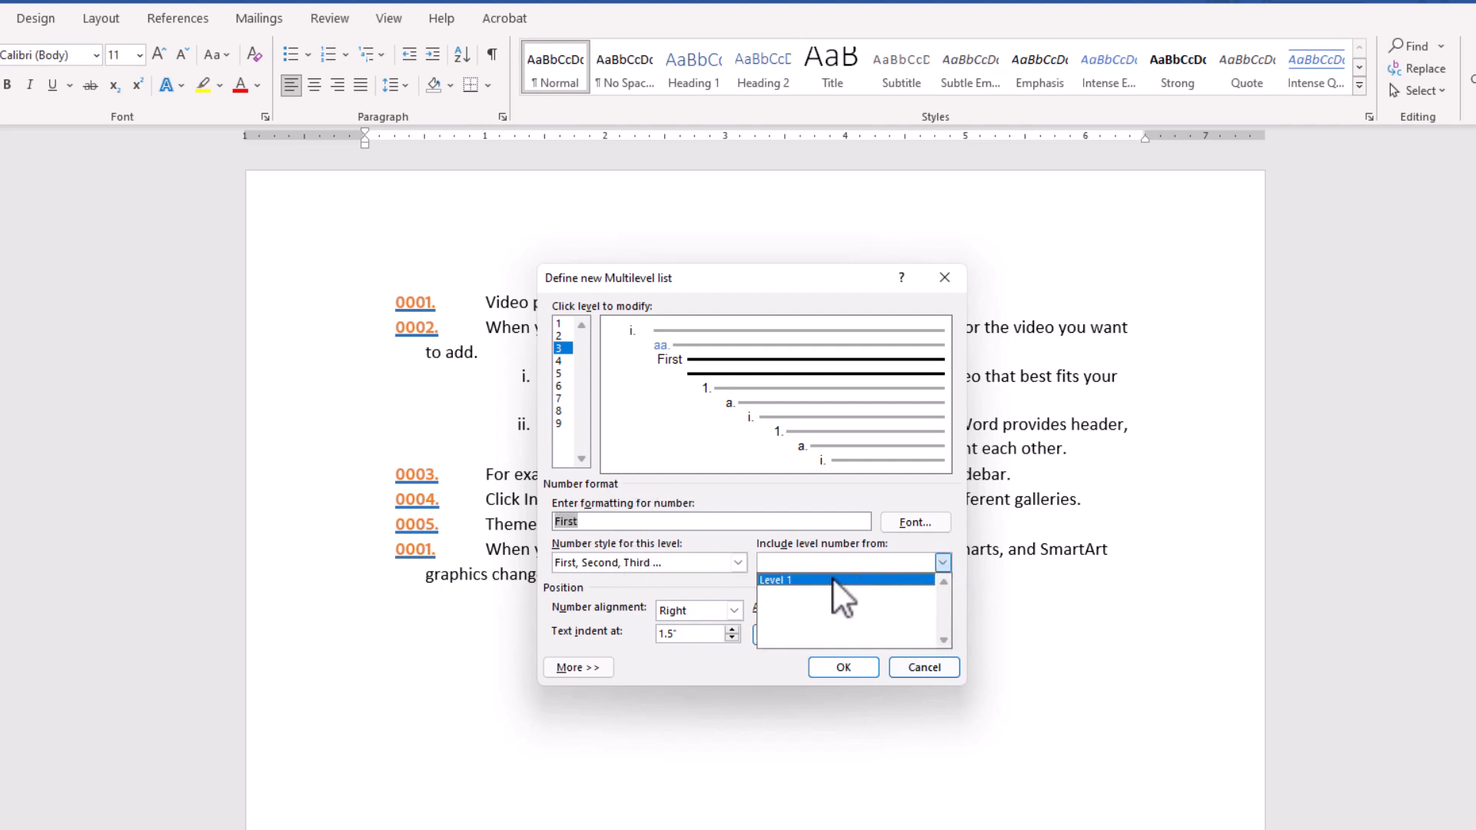
left_click(680, 593)
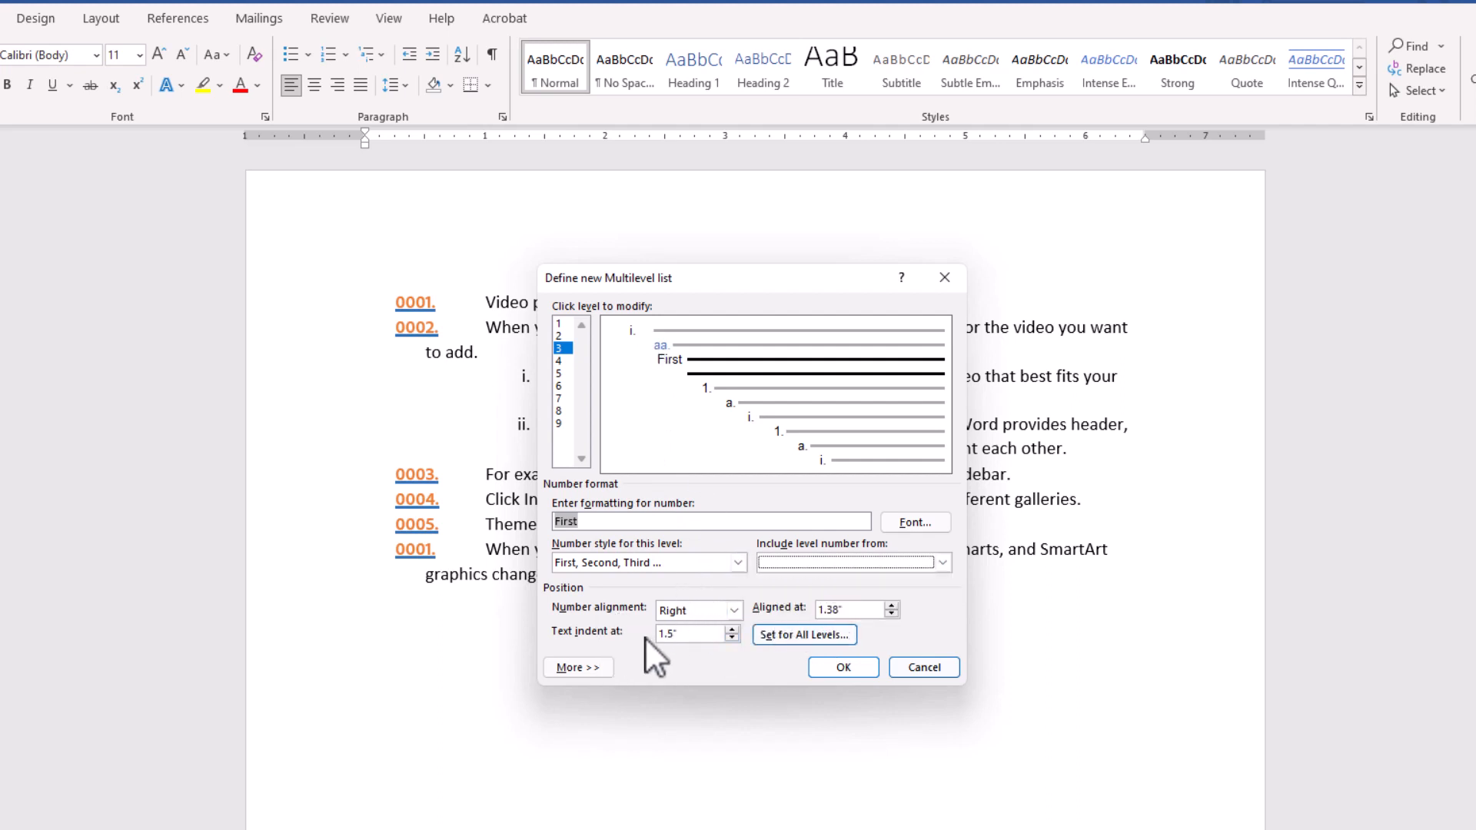
left_click(583, 665)
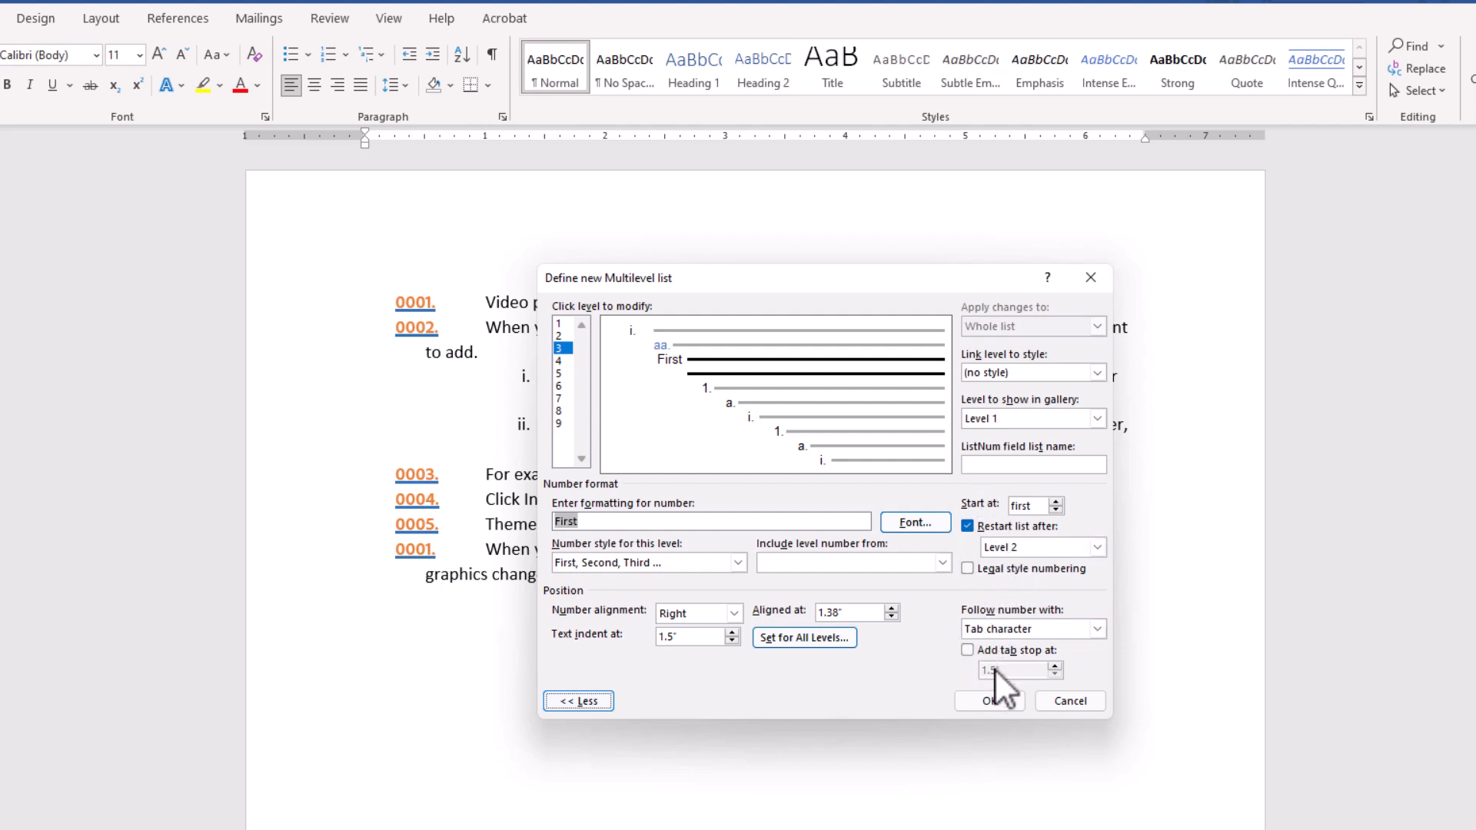
left_click(988, 701)
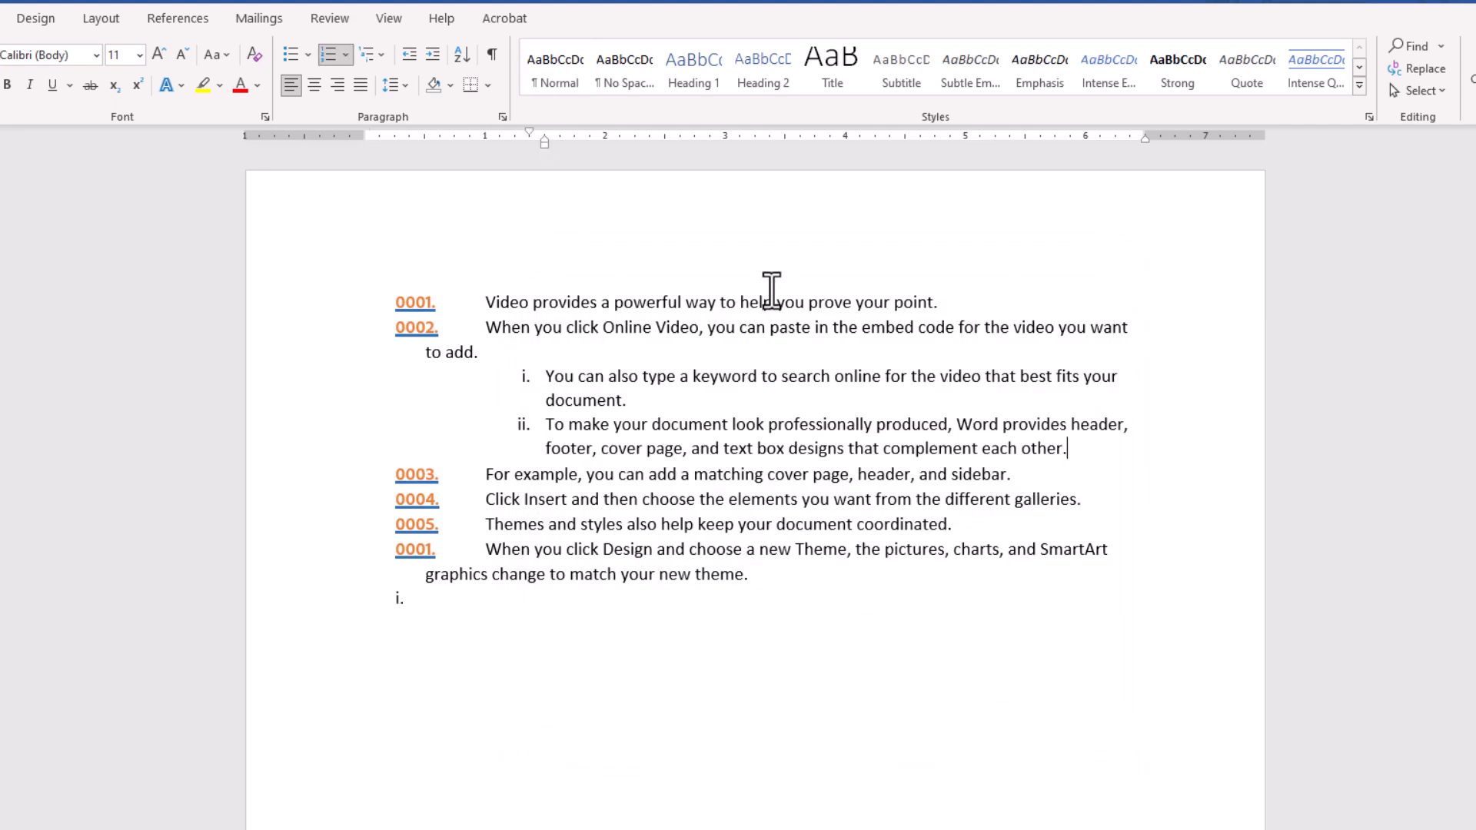
Step: Below the first list paragraph, add second-level items "We" and "Ere" and a third-level item "erer"
left_click(945, 299)
key("Return")
key("Tab")
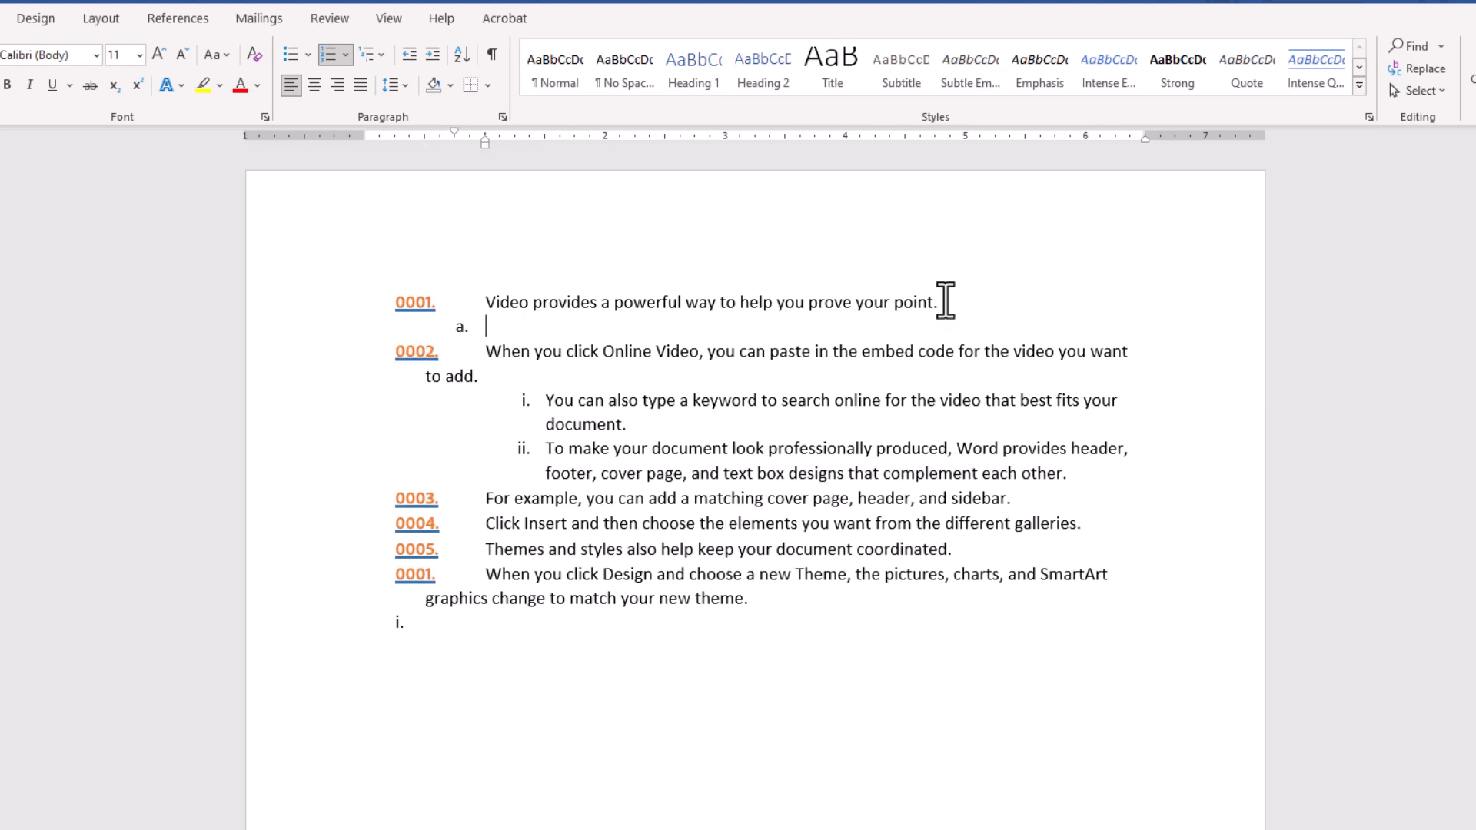
type("we")
key("Return")
type("ere")
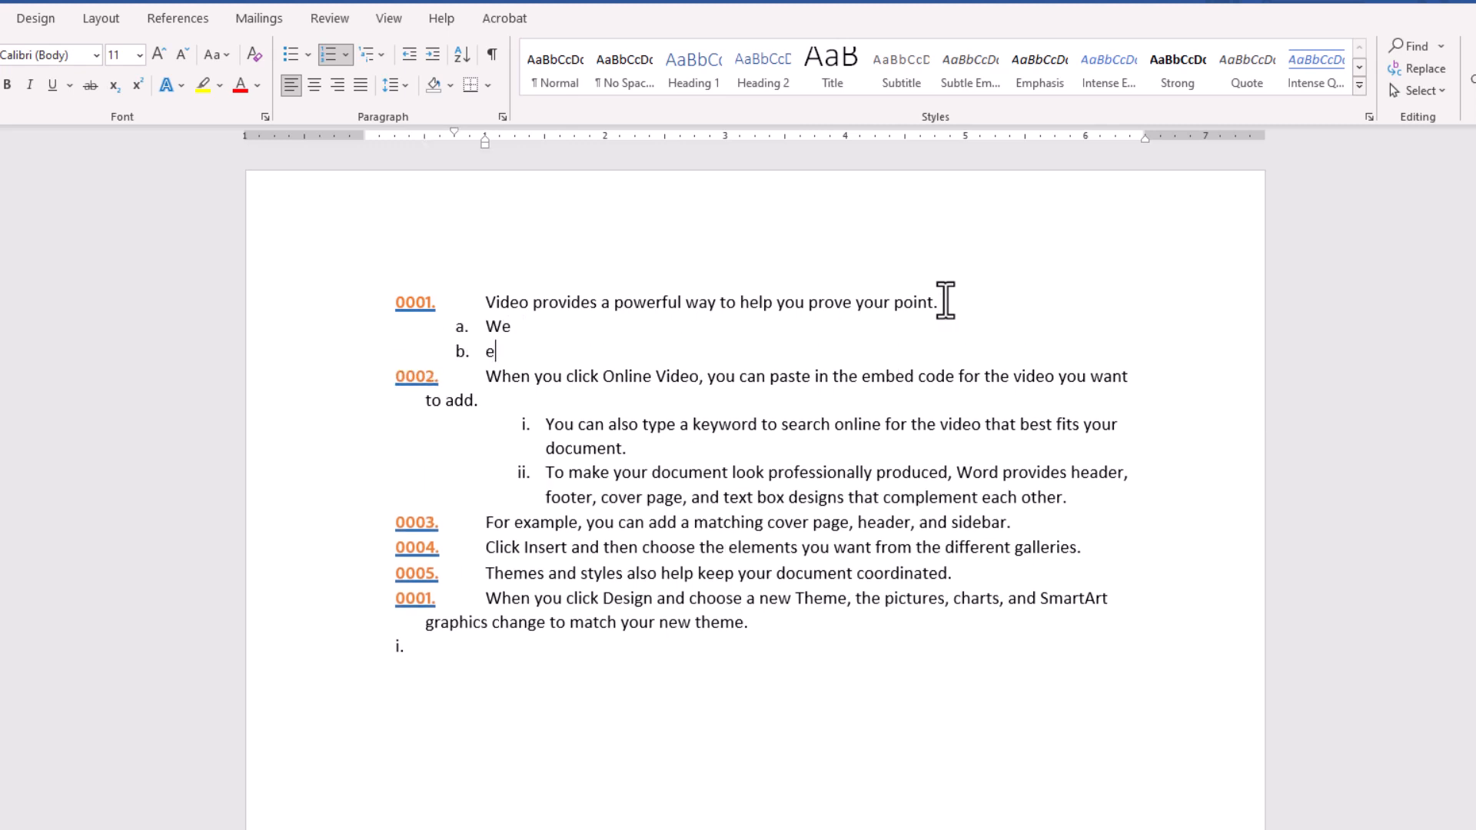
key("Return")
key("Tab")
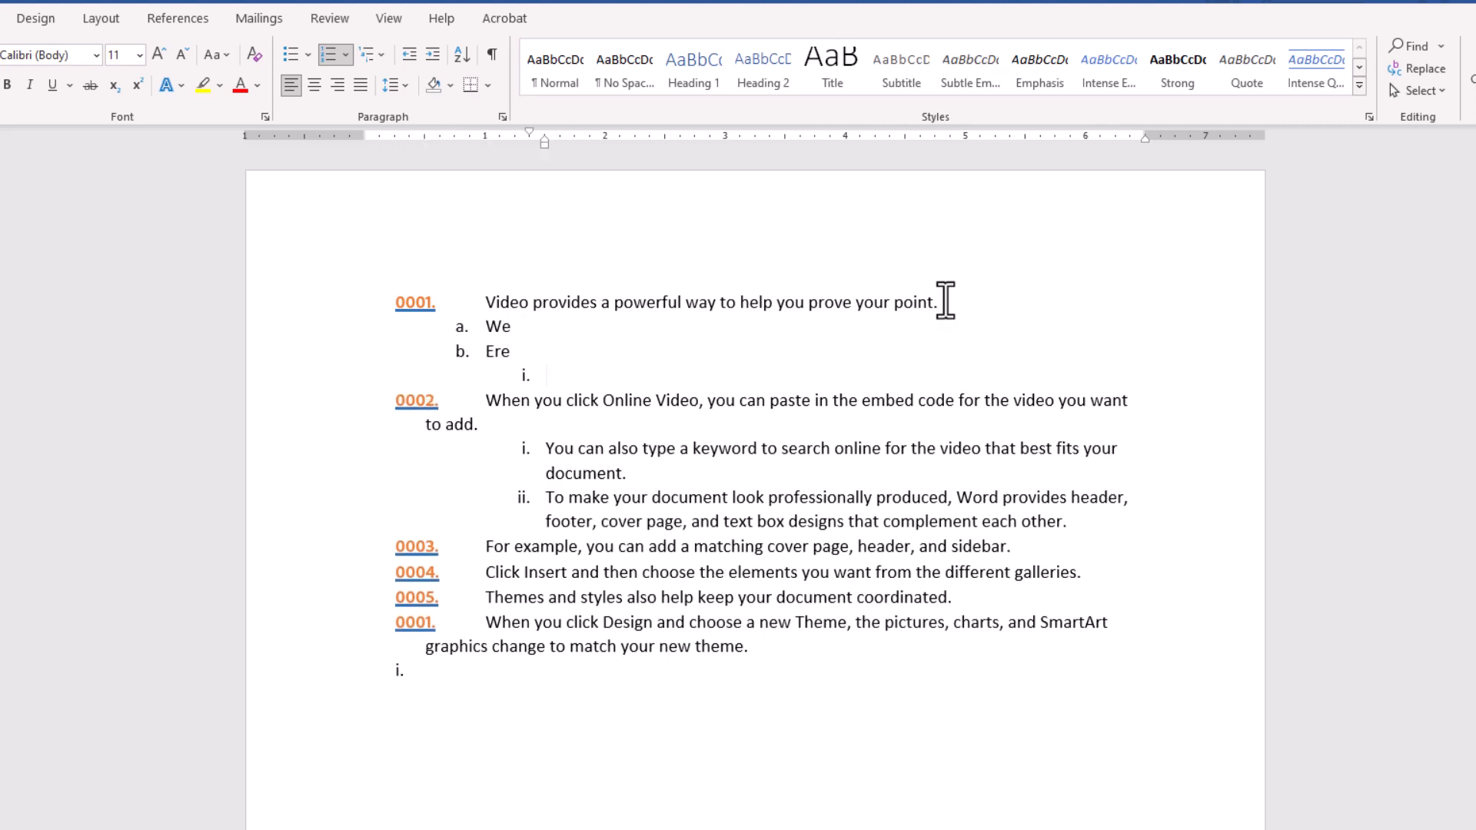
type("erer")
Step: Apply the custom i., aa., First multilevel list to all the text paragraphs from the first through the last
left_click_drag(761, 646, 417, 291)
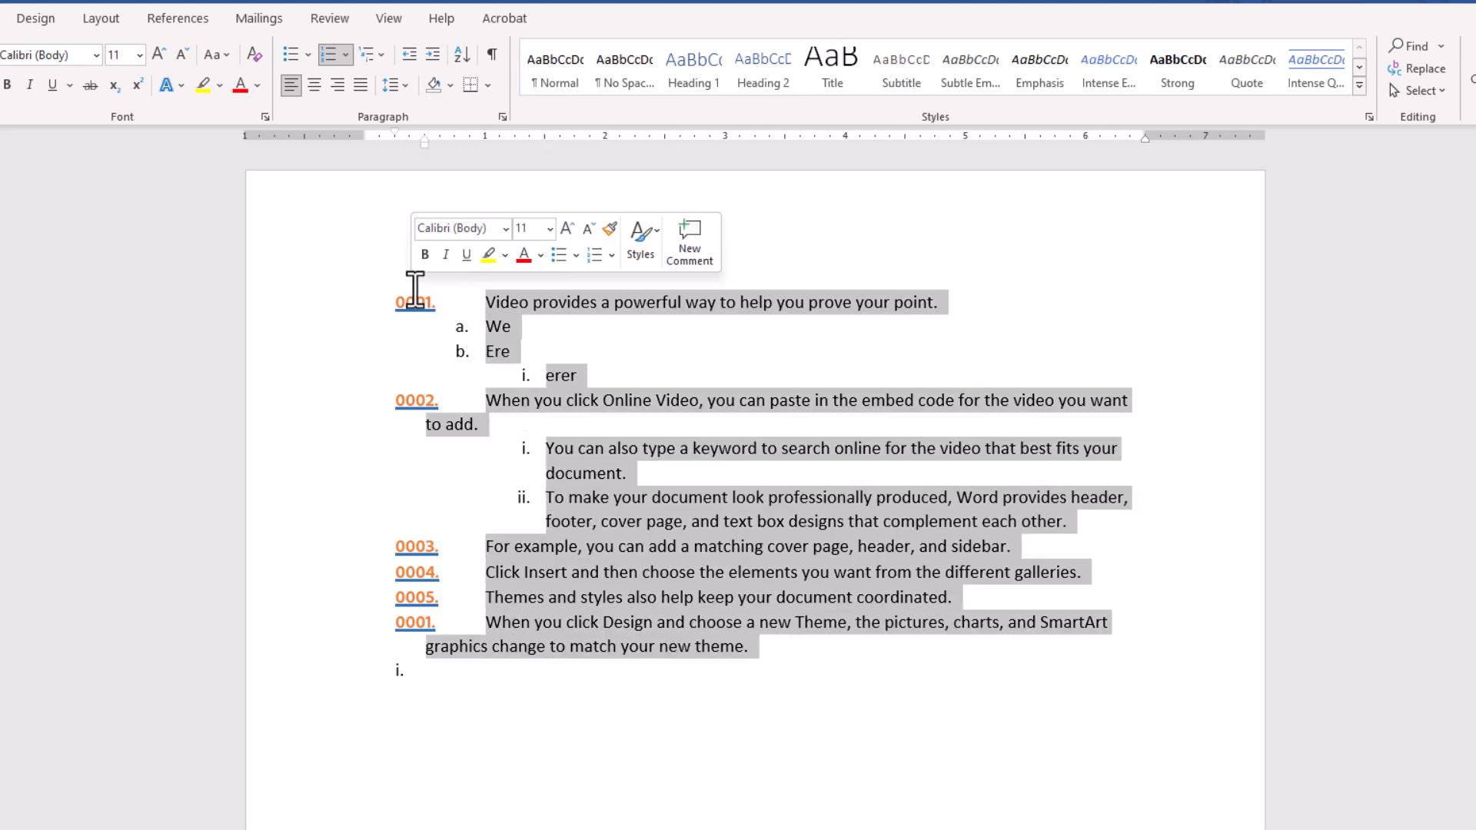
left_click(381, 54)
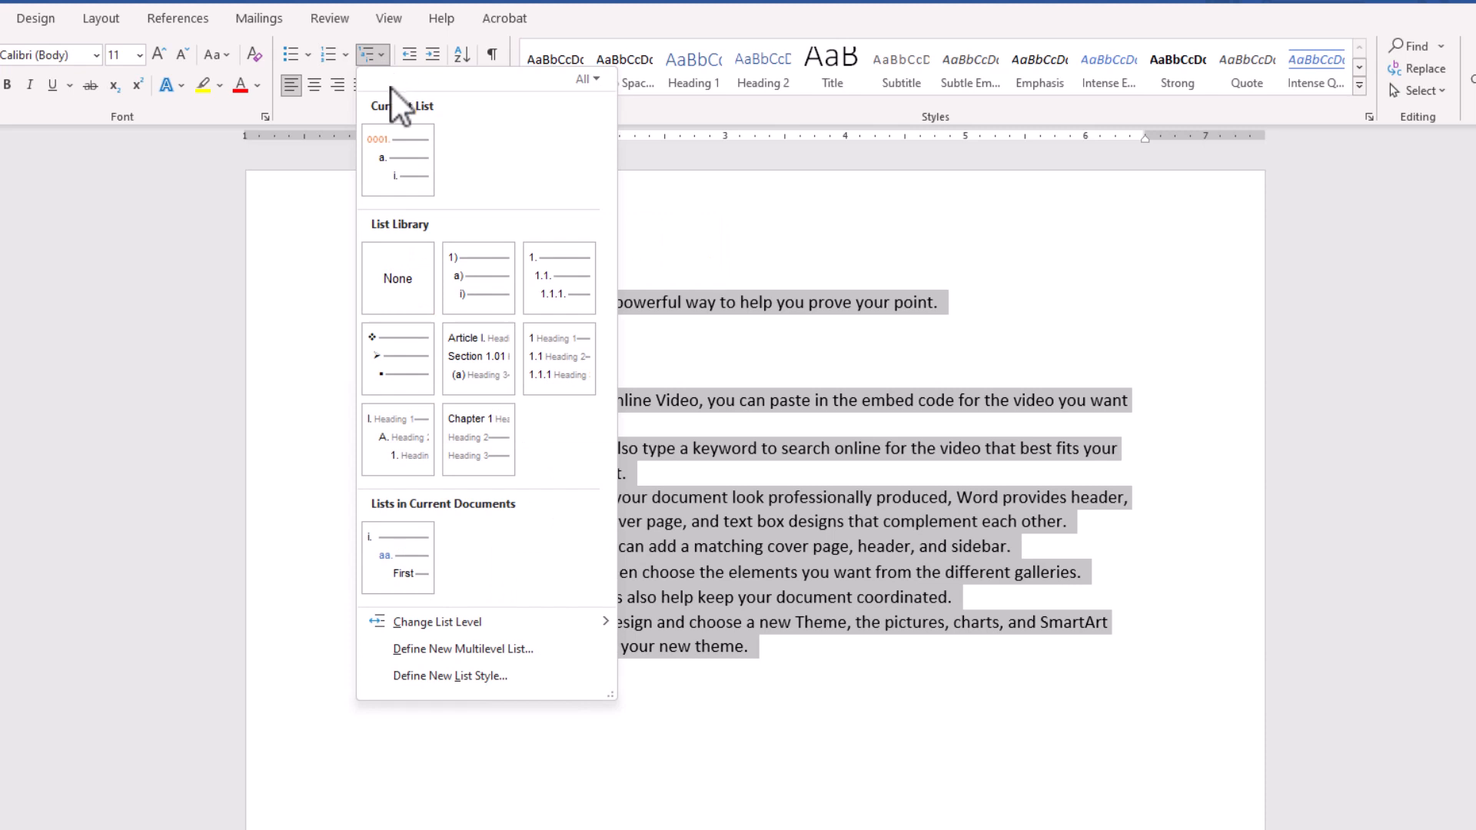
mouse_move(393, 149)
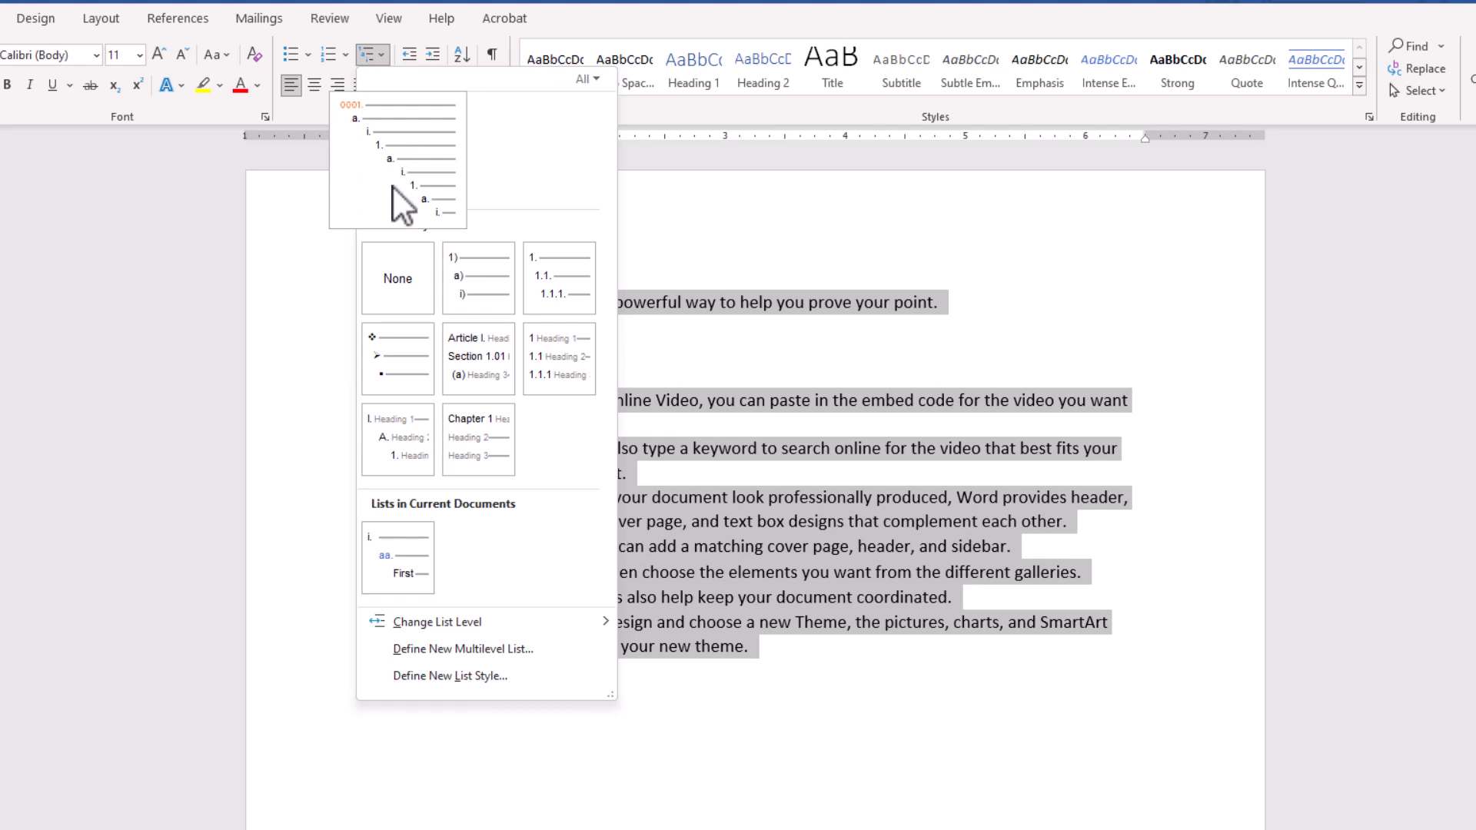
left_click(421, 554)
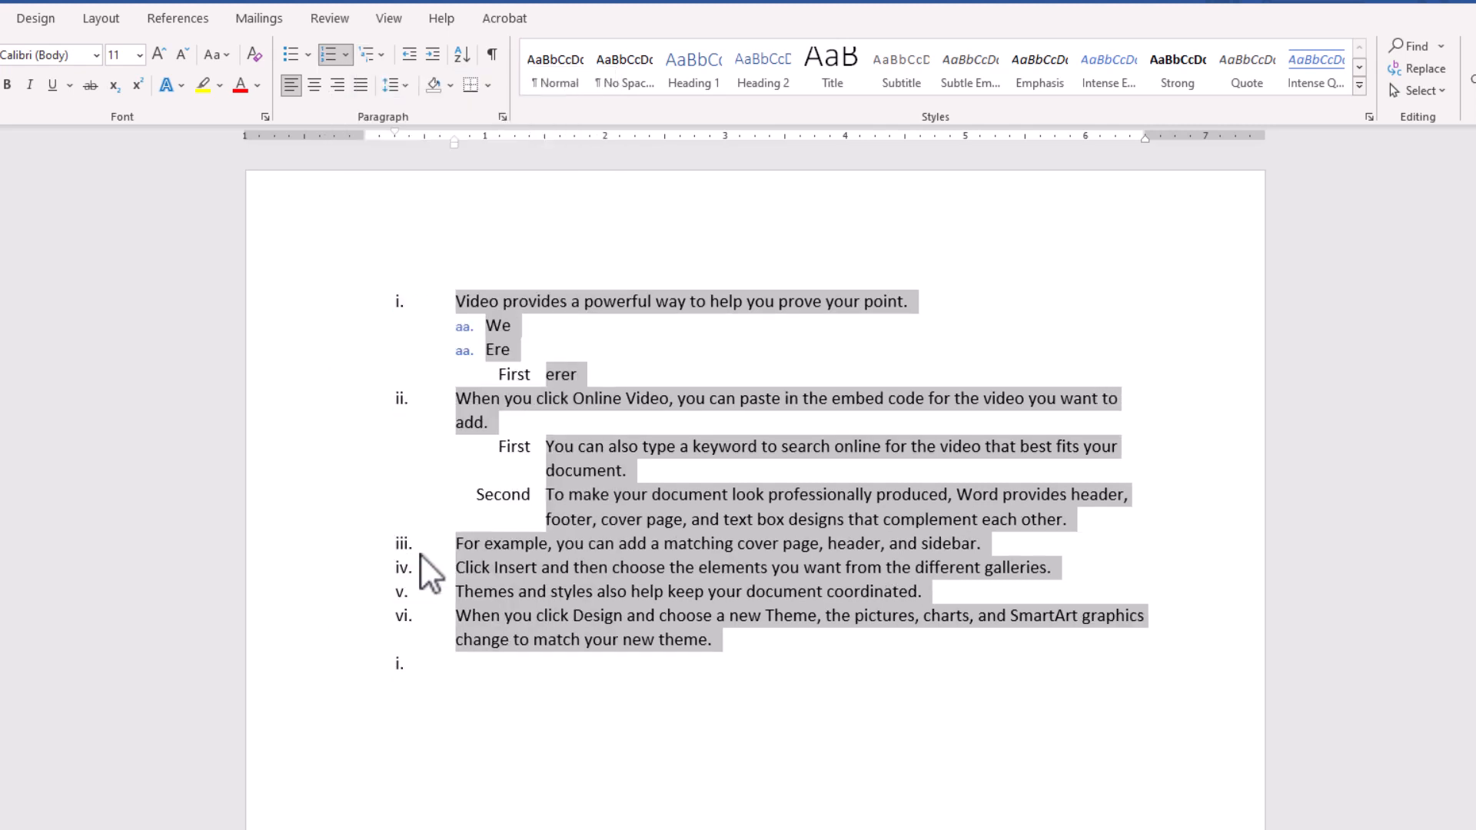
Step: Redefine the multilevel list's second level, changing its number style from the aa. text to the Arrow bullet
left_click(471, 354)
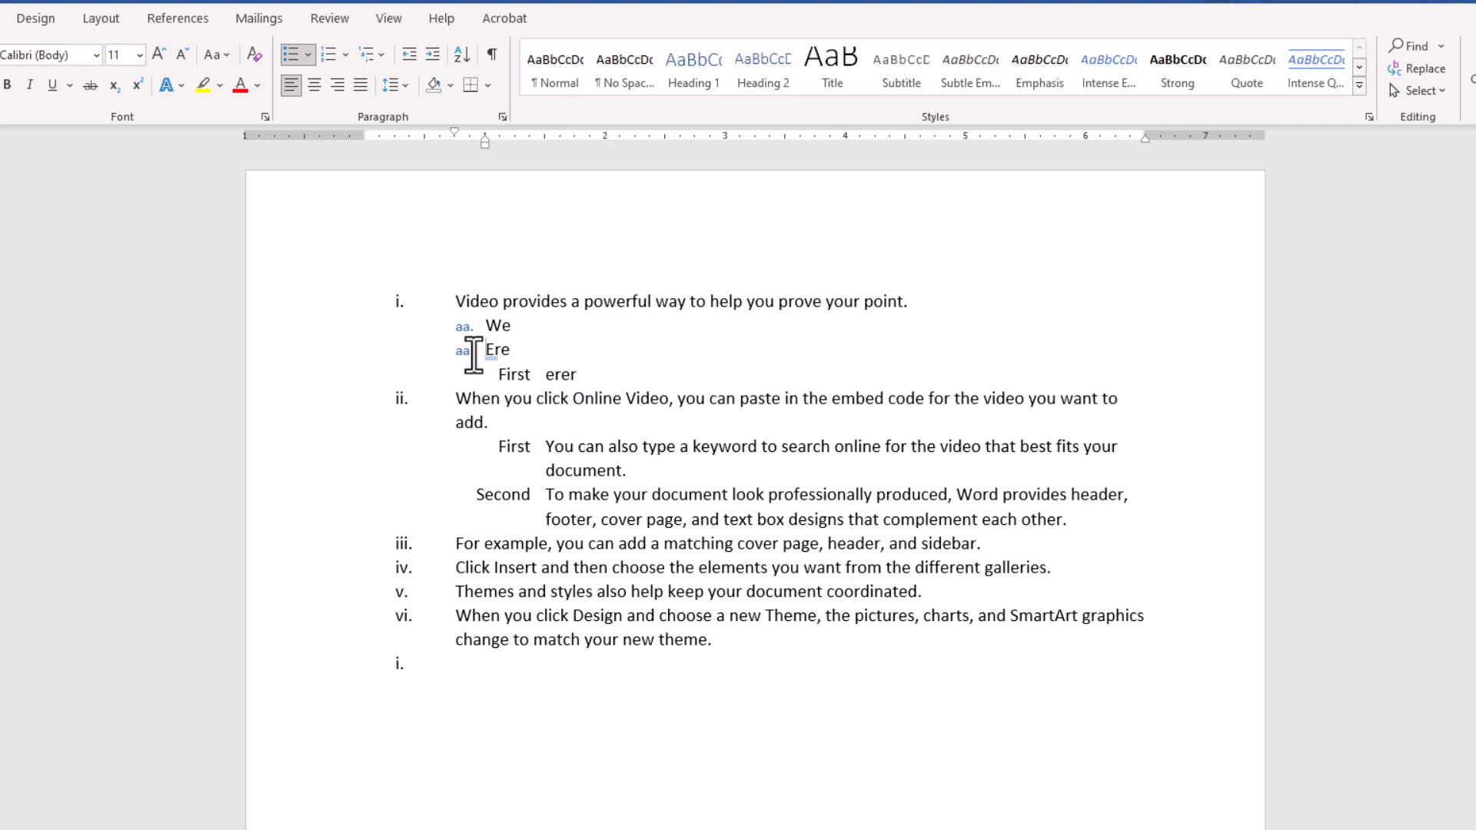
left_click(383, 60)
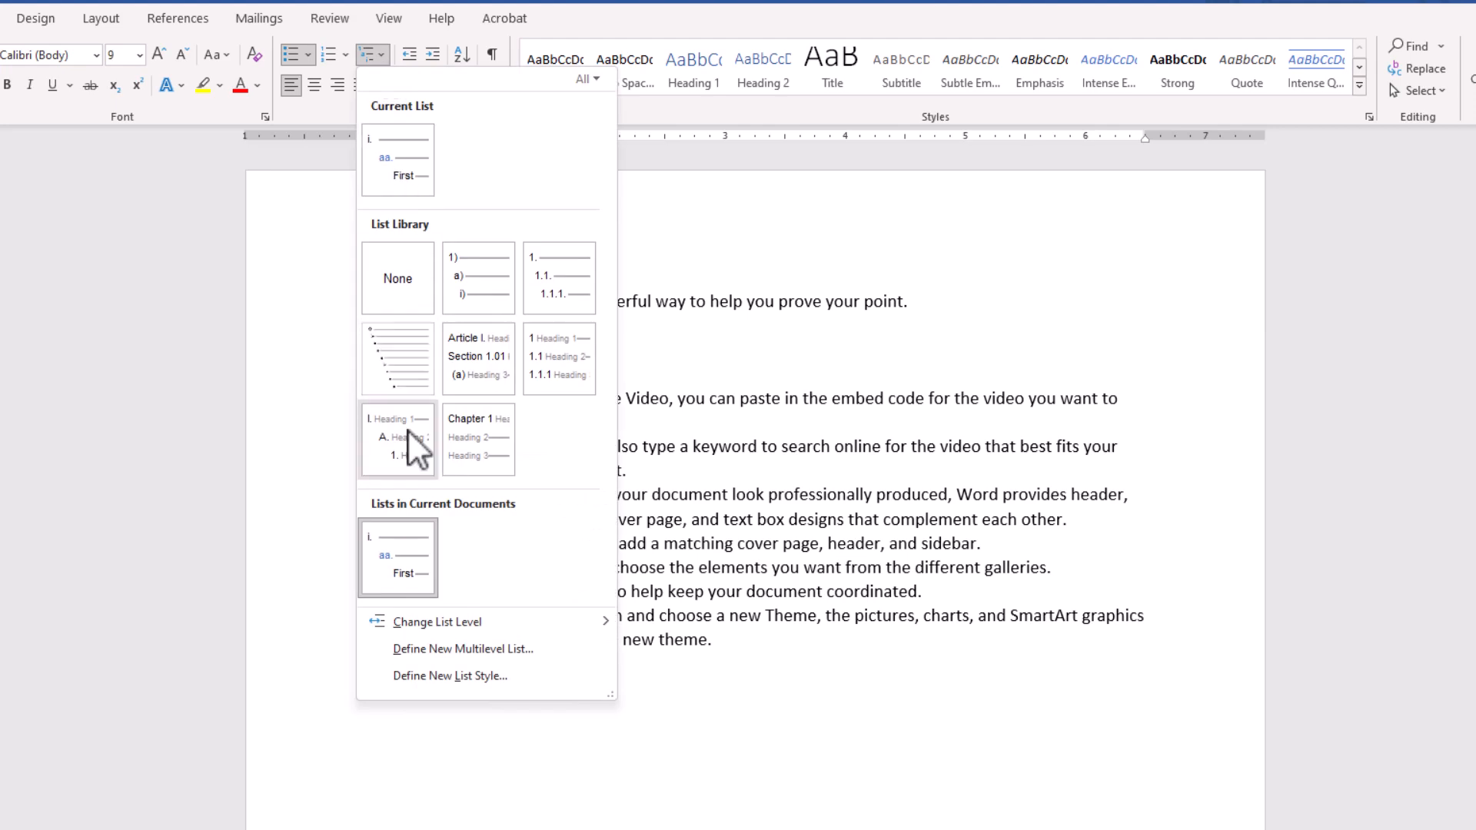
left_click(492, 648)
left_click(528, 665)
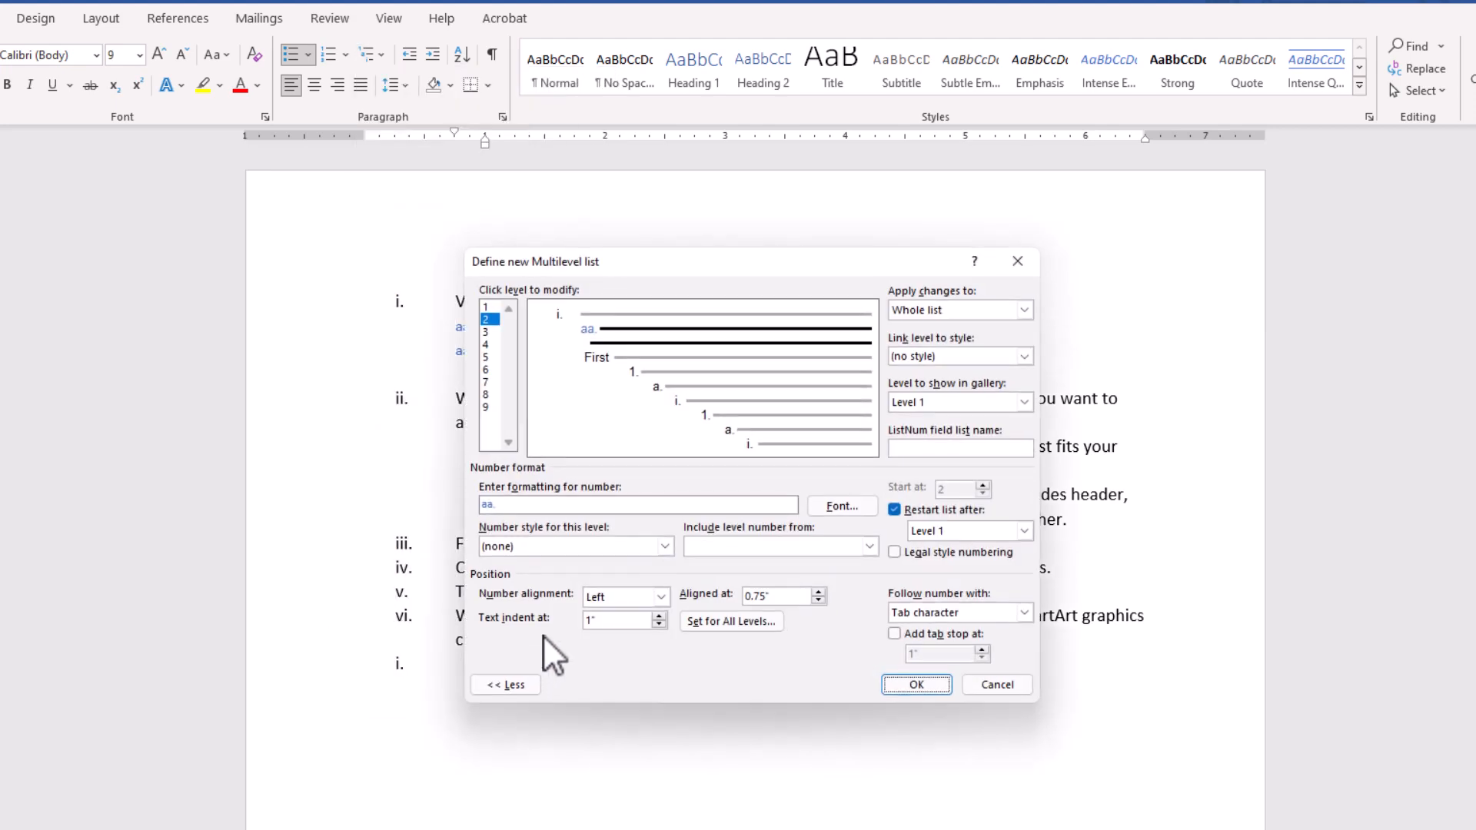
left_click(666, 546)
left_click_drag(659, 586, 664, 612)
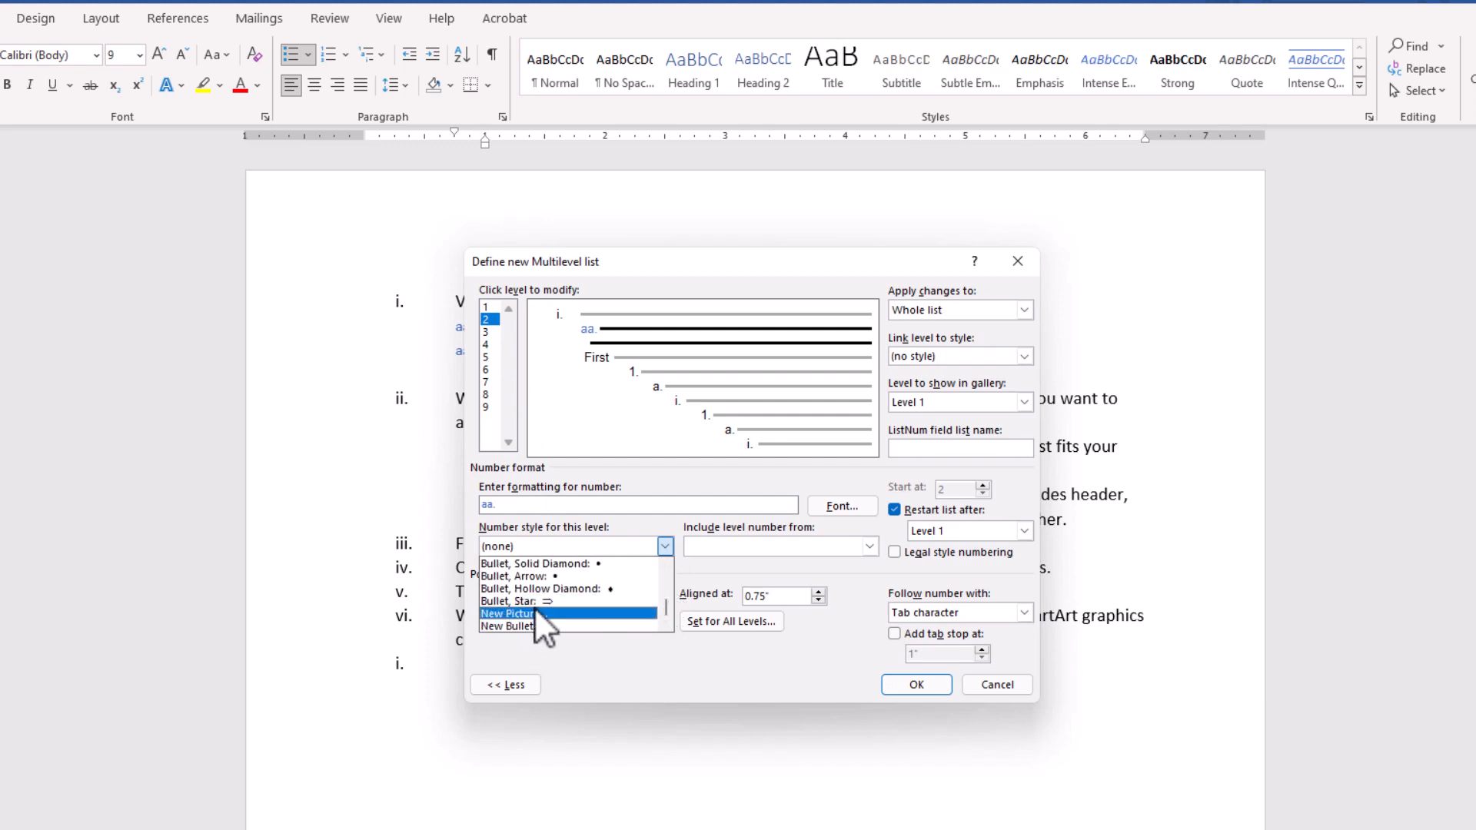
scroll(555, 585, "up", 1)
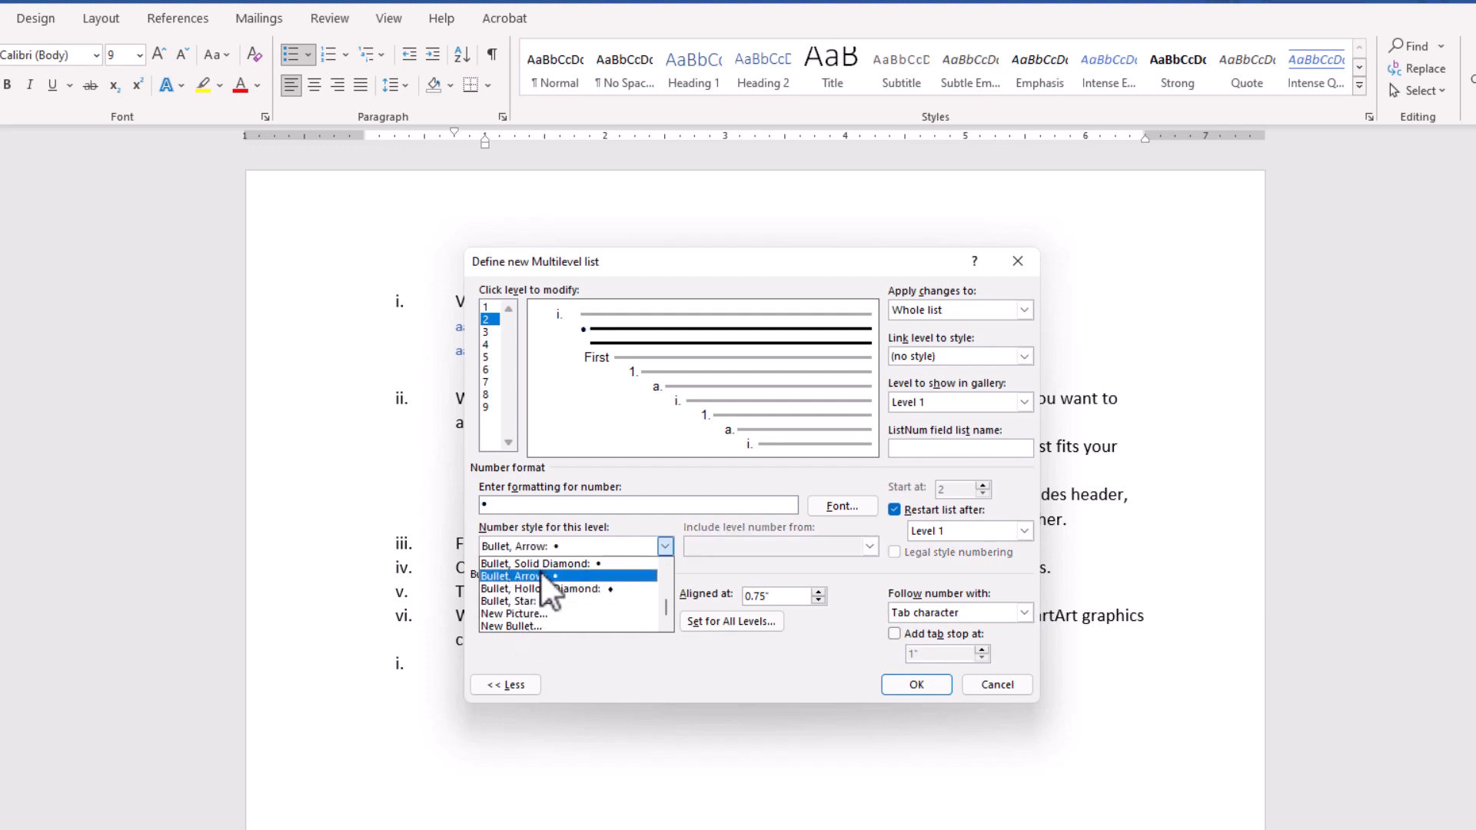